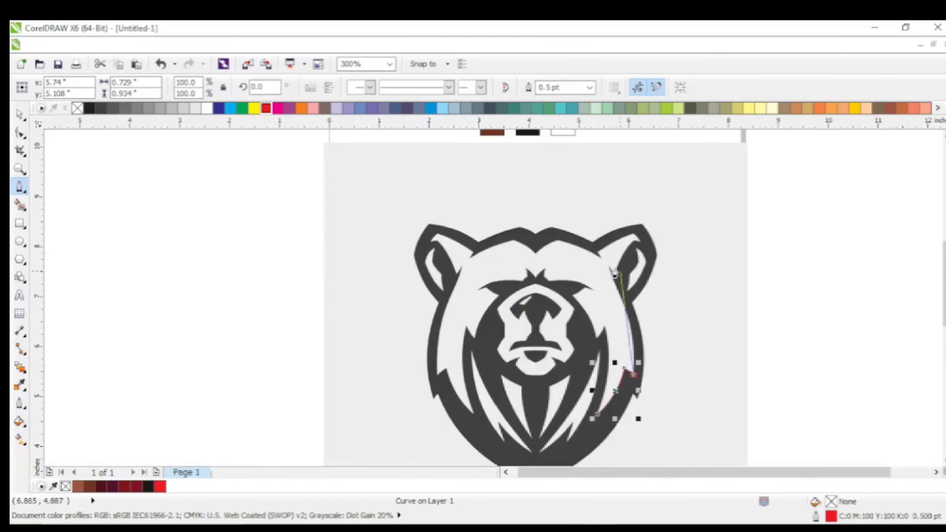
Continue the red curve from the right cheek notch up the inner edge of the bear's face outline towards the right ear.
scroll(621, 313, "up", 2)
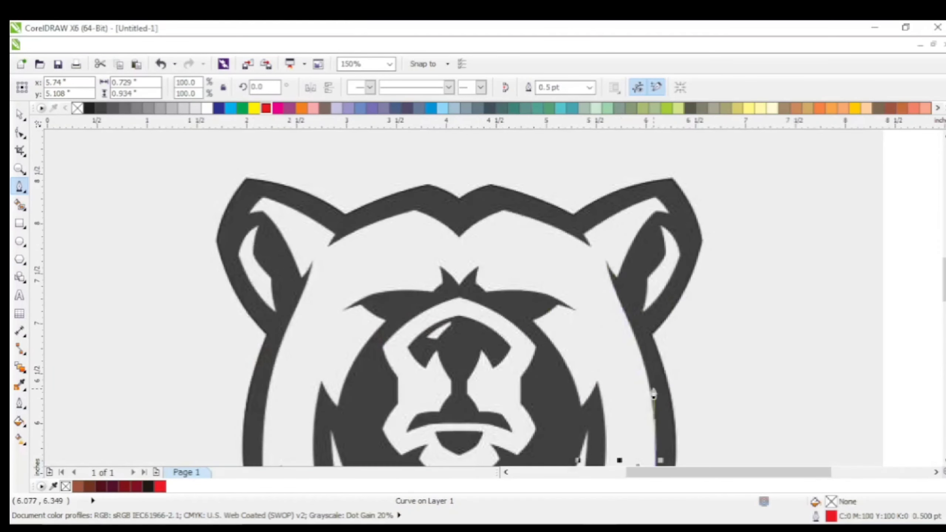
scroll(597, 332, "down", 3)
scroll(580, 317, "up", 2)
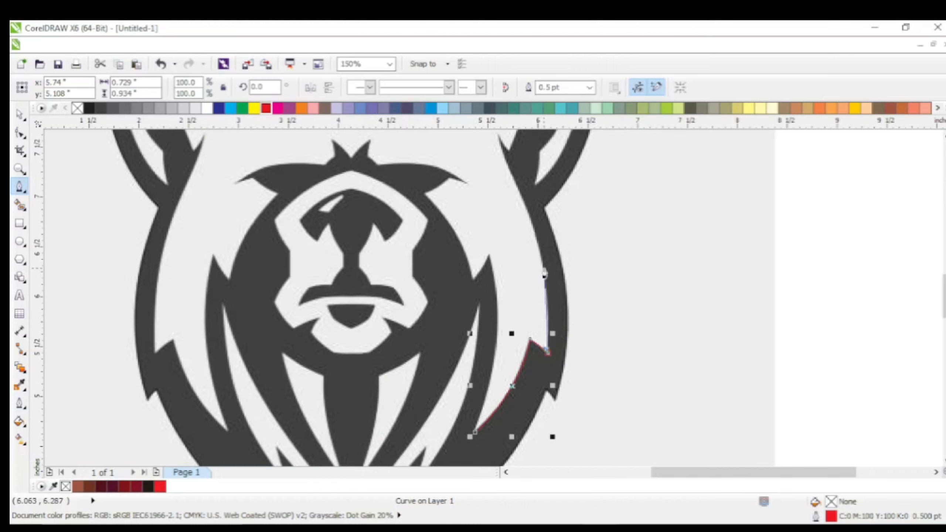
left_click_drag(545, 266, 540, 249)
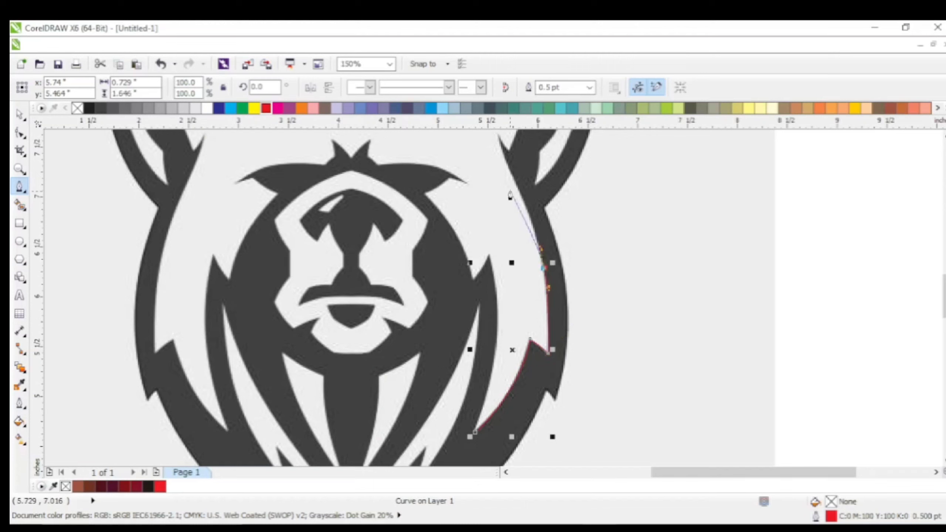
left_click_drag(514, 188, 515, 185)
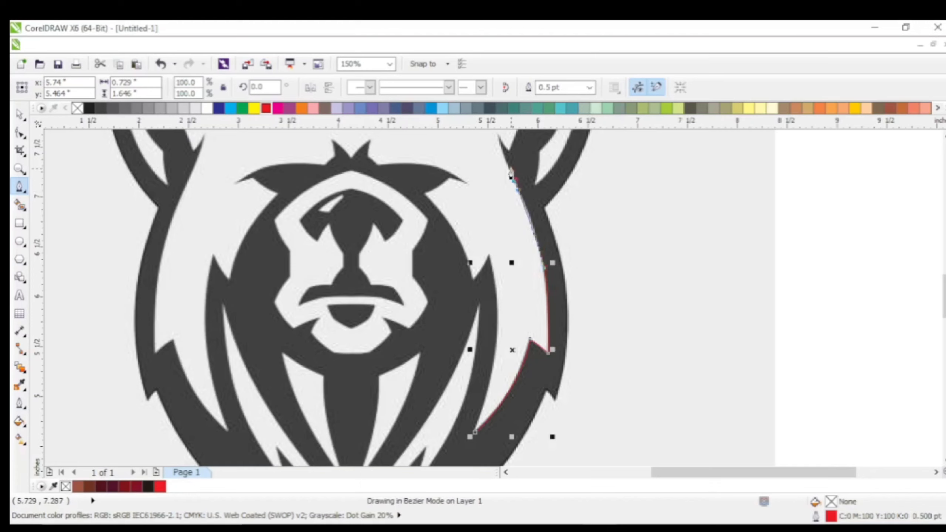
left_click_drag(509, 170, 502, 155)
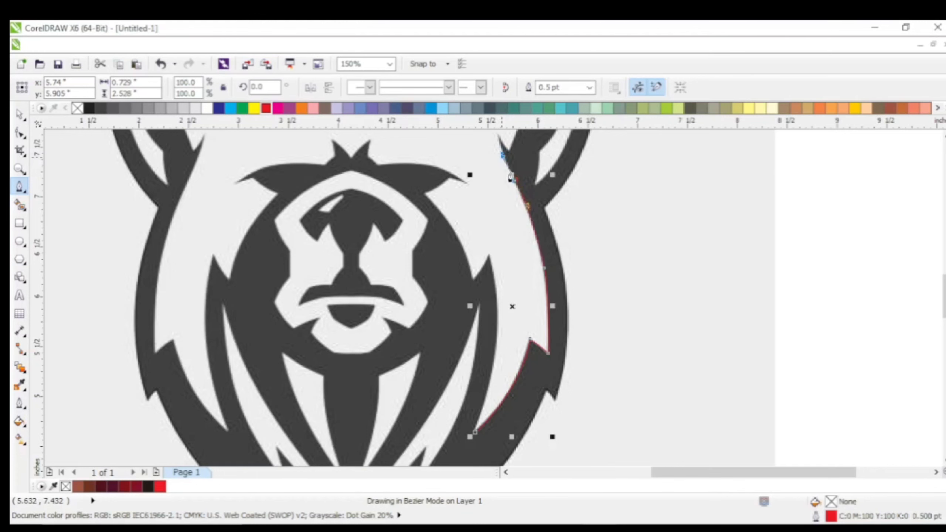
Trace the pointed spike beside the right ear with a corner node at its tip, ending in the notch below the inner ear.
scroll(515, 186, "down", 2)
scroll(519, 220, "up", 3)
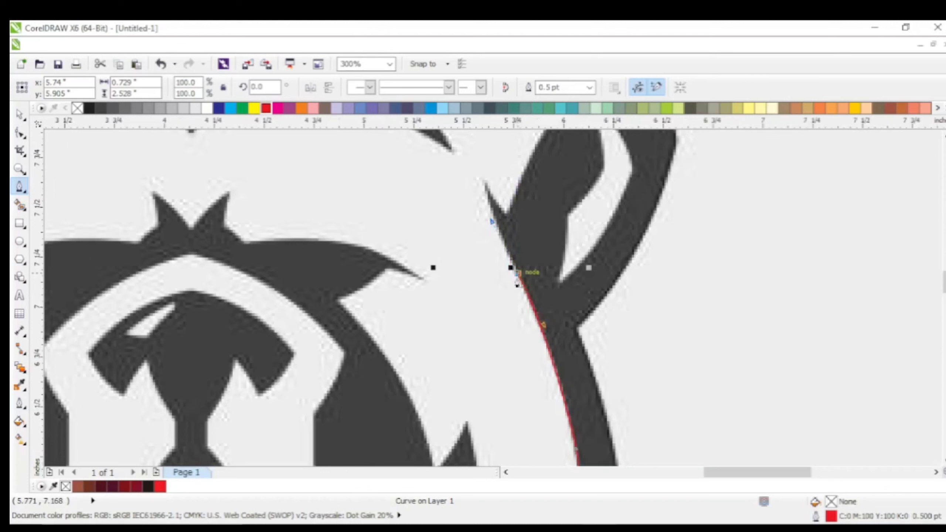
left_click_drag(513, 267, 514, 269)
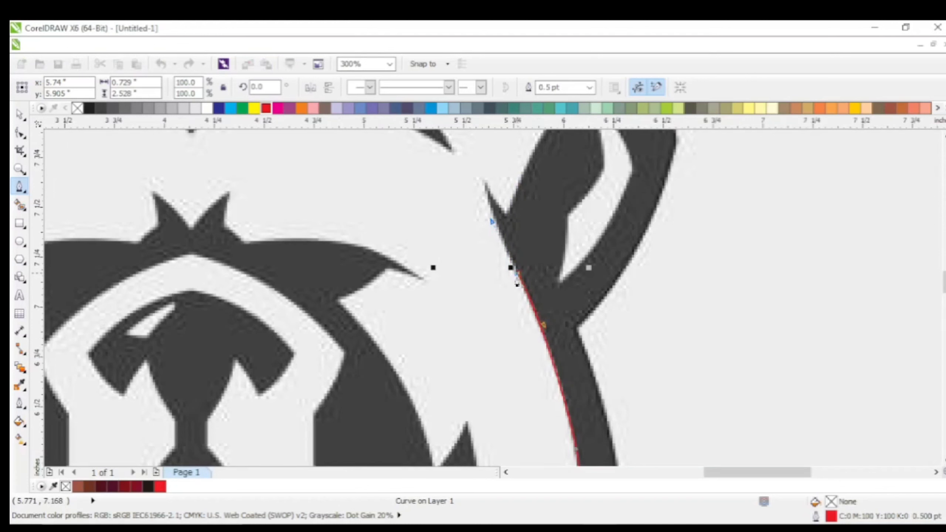
left_click(485, 182)
left_click_drag(487, 170, 487, 165)
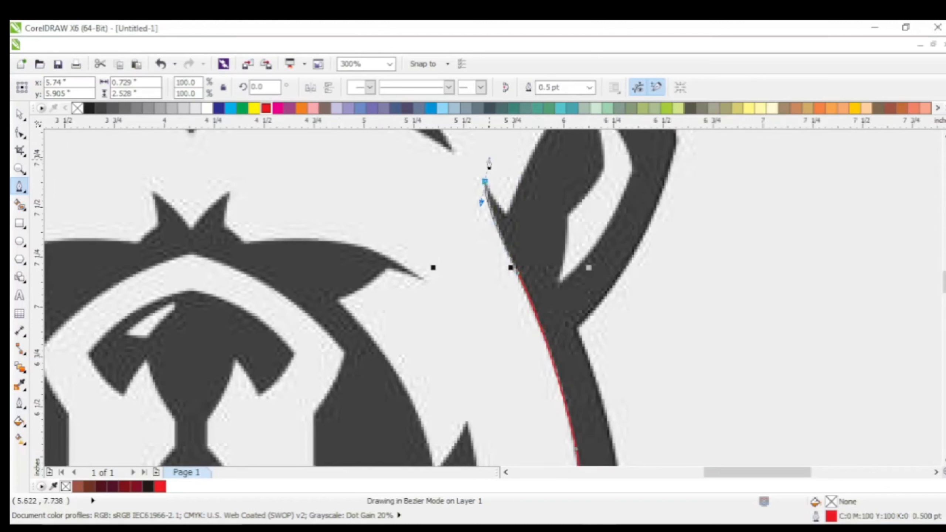
left_click(484, 184)
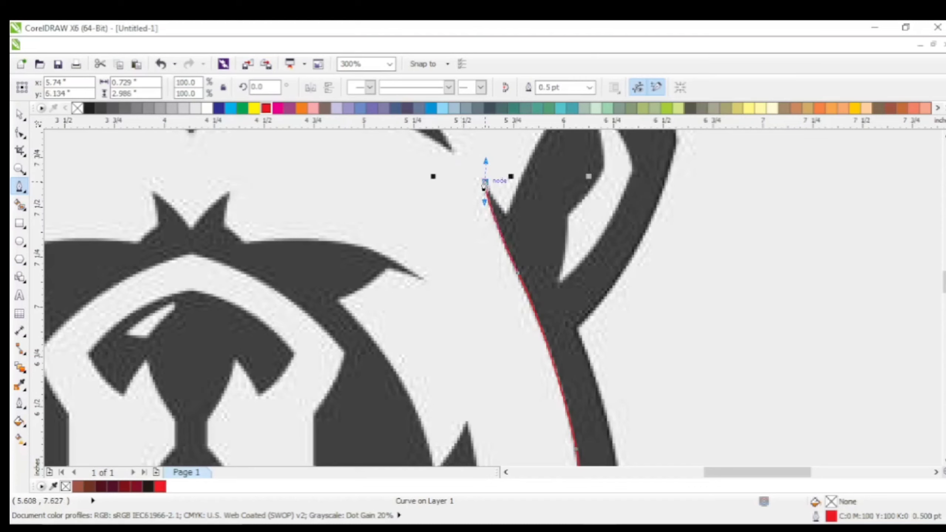
left_click(484, 185)
left_click_drag(506, 215, 517, 220)
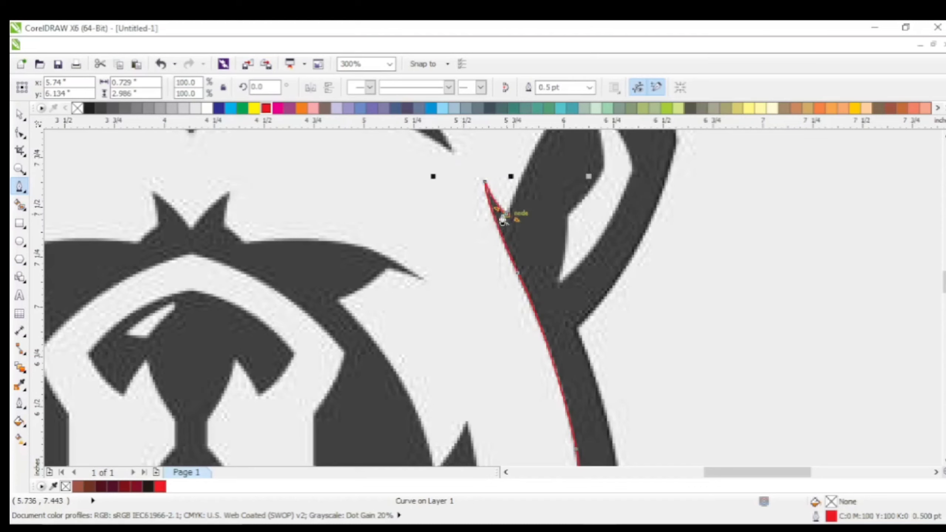
Trace the edge of the dark inner-ear shape from the notch over its rounded top to the point inside the right ear.
scroll(502, 275, "down", 1)
scroll(542, 215, "up", 1)
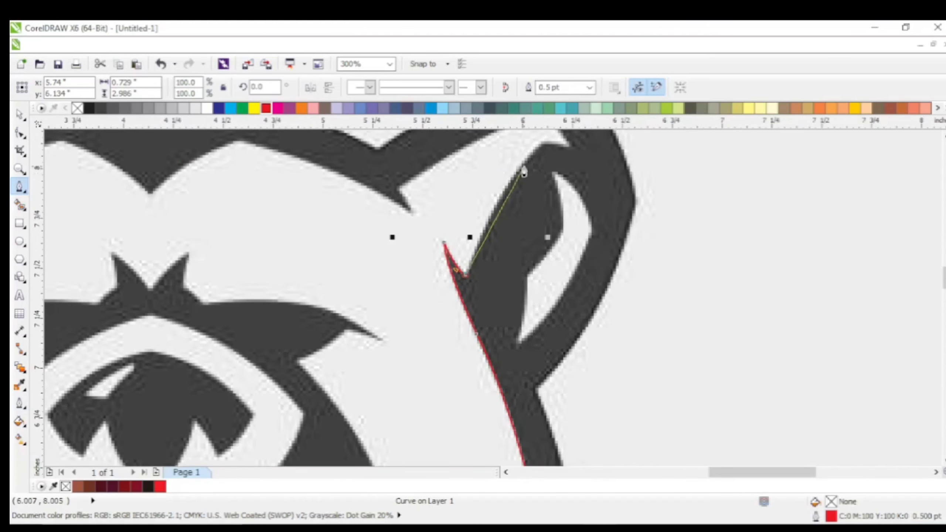
left_click_drag(524, 168, 544, 158)
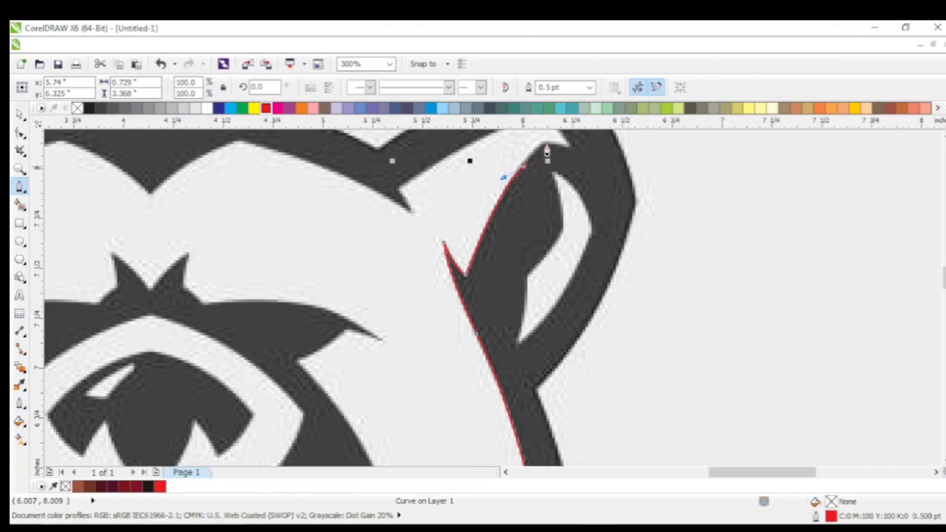
left_click(544, 150)
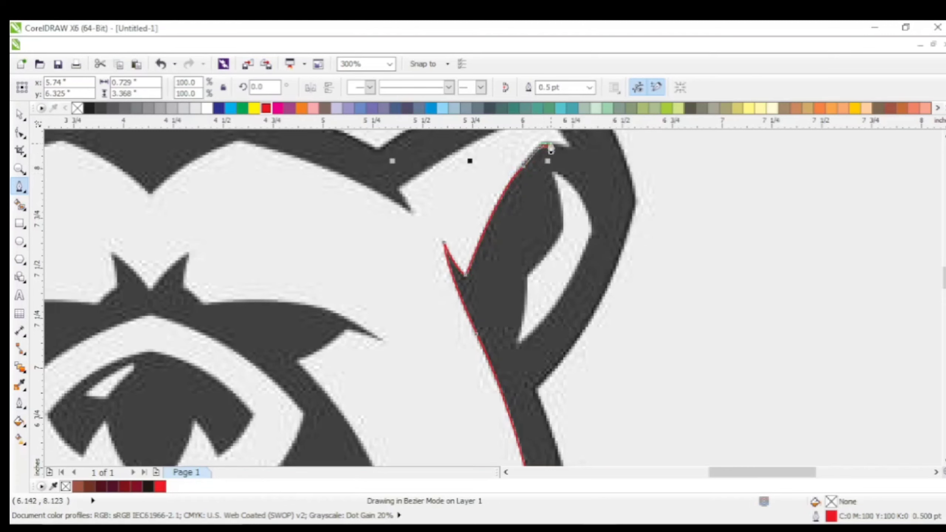
left_click_drag(551, 149, 555, 149)
left_click(573, 149)
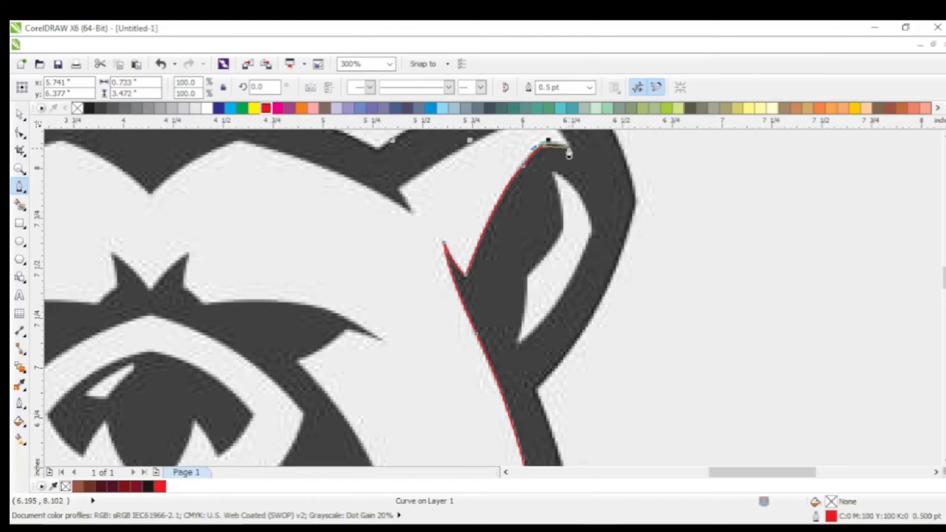
left_click(569, 153)
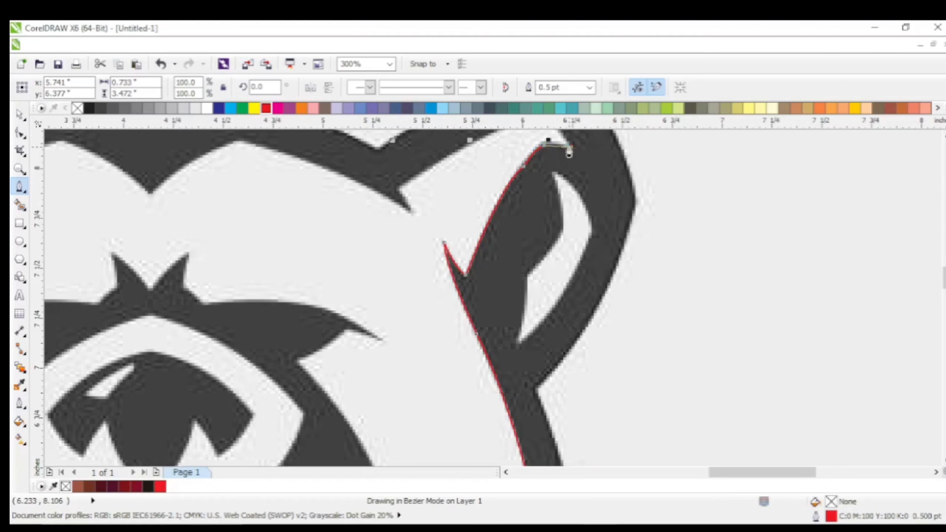
Extend the curve to the upper corner of the light area inside the right ear and make that node a corner.
scroll(609, 203, "down", 3)
scroll(580, 164, "up", 3)
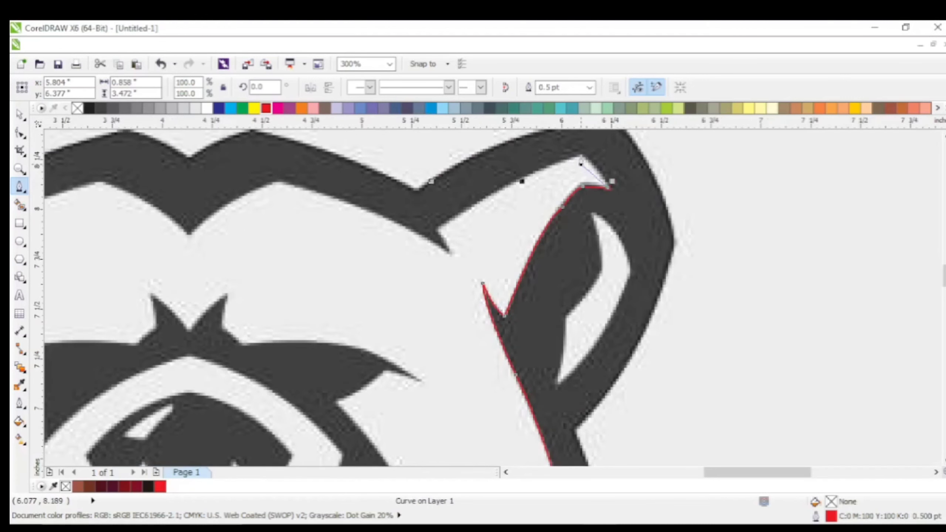
left_click(581, 156)
left_click_drag(568, 142, 553, 168)
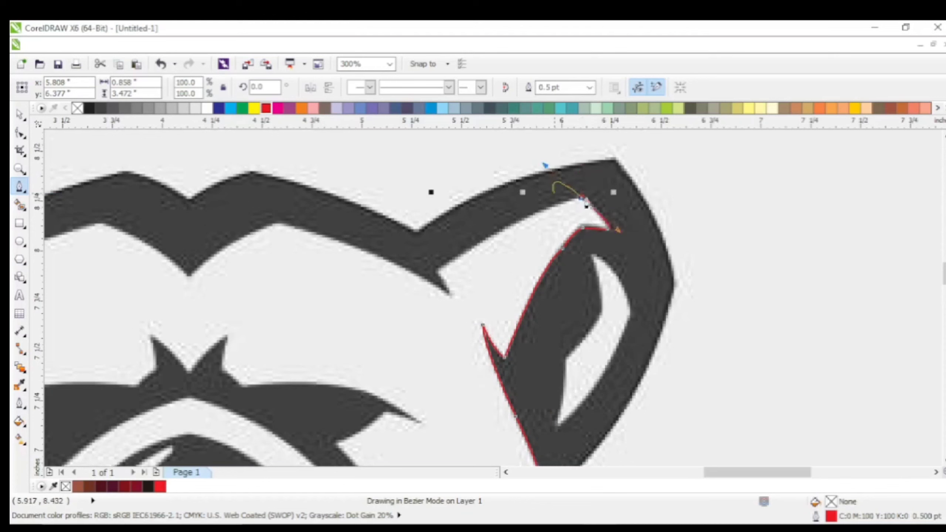
left_click(583, 200)
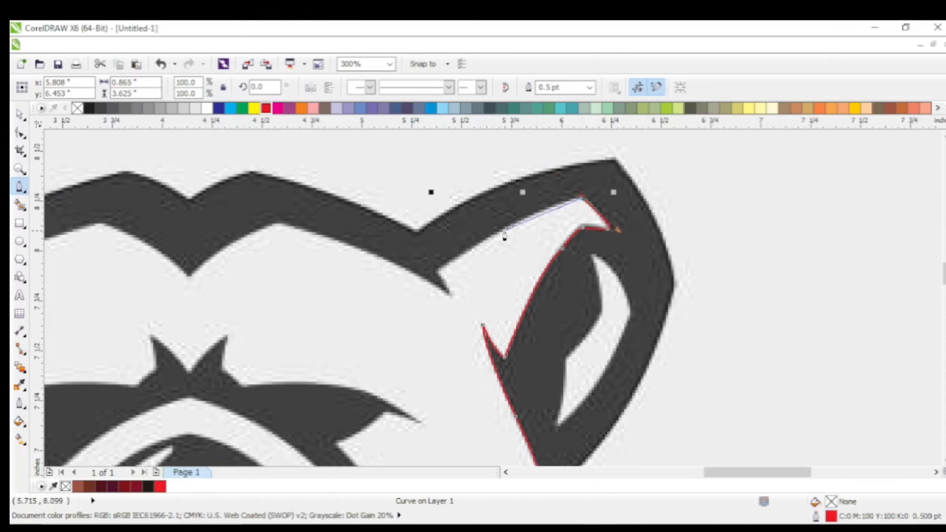
Trace the underside of the right ear's outline down to the inner corner and out to the spike tip at the forehead.
left_click_drag(505, 234, 463, 260)
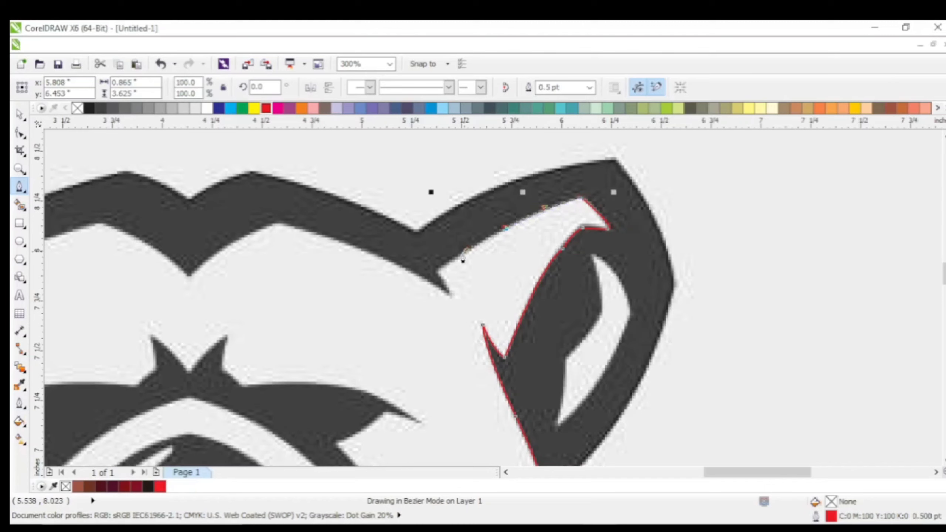
left_click_drag(509, 234, 507, 233)
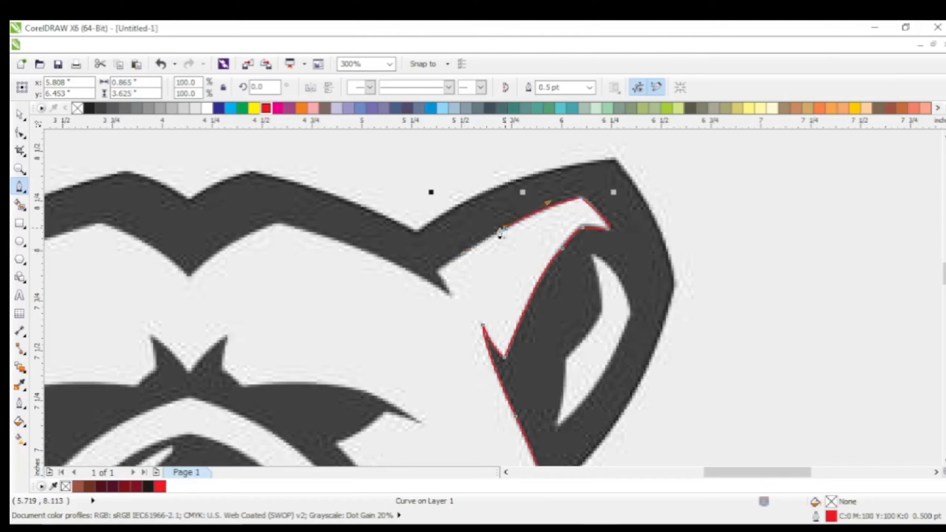
left_click(438, 276)
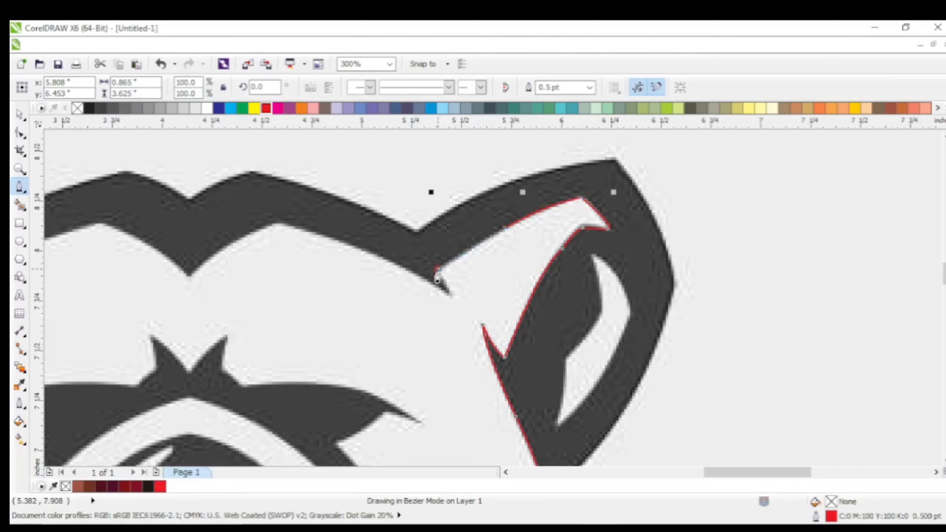
left_click(436, 269)
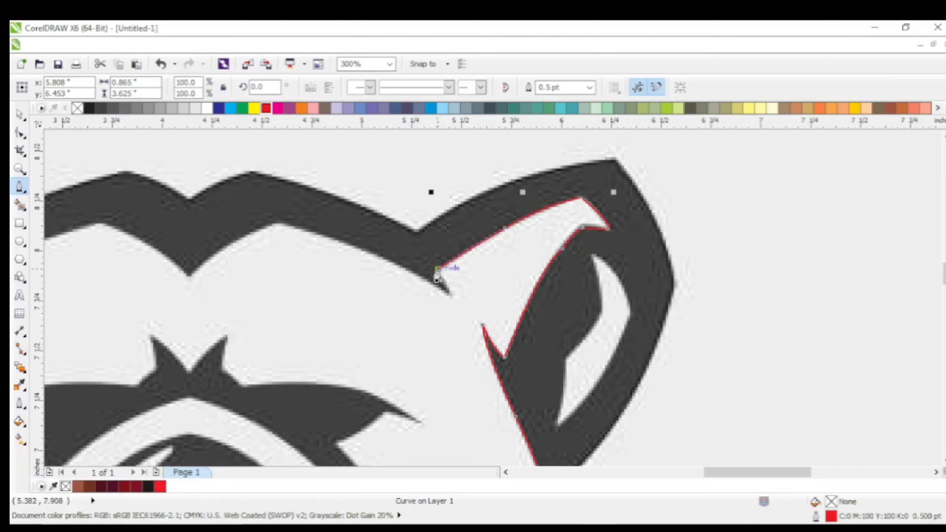
left_click(450, 295)
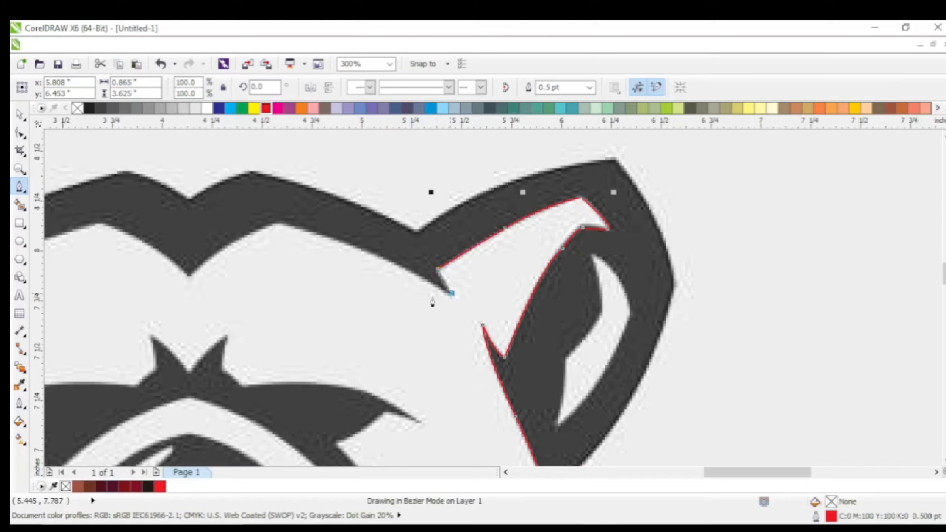
Trace the lower edge of the forehead outline from the right spike tip over the right hump to the central V point.
left_click(354, 253)
left_click(326, 243)
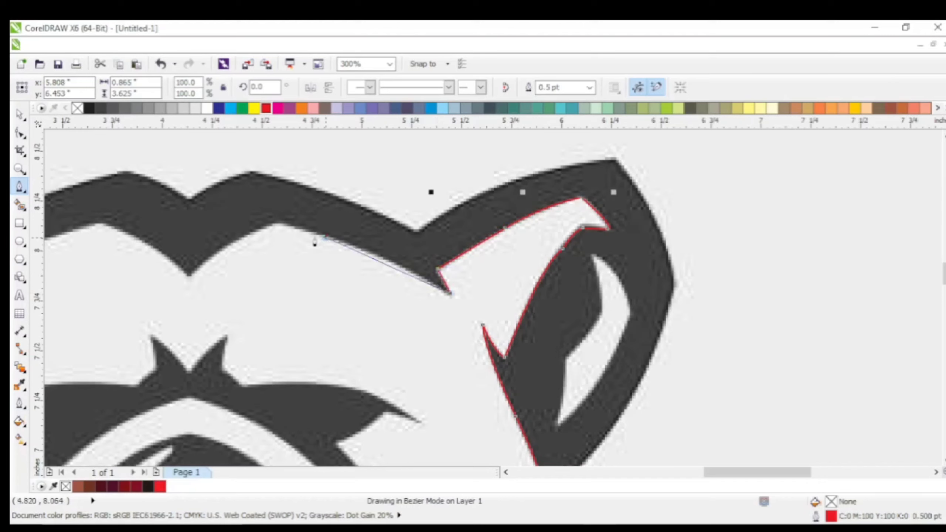
left_click_drag(314, 240, 289, 238)
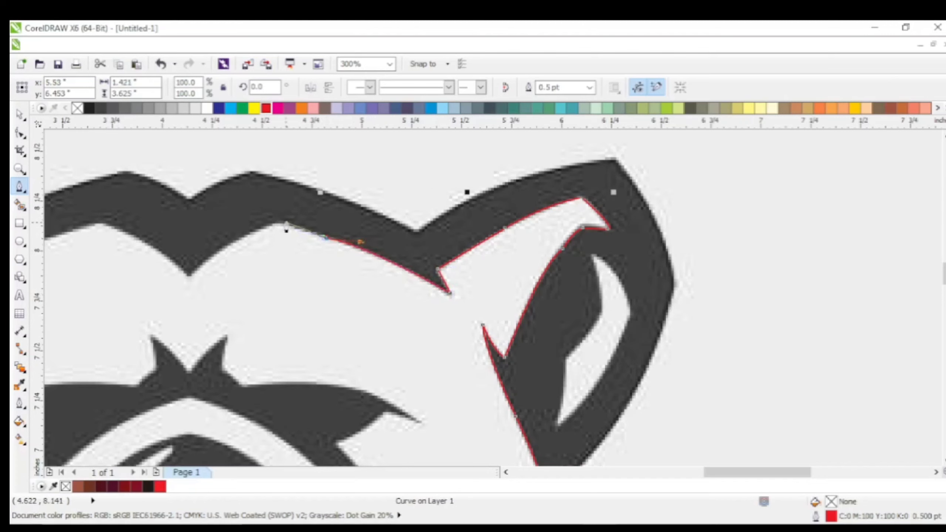
left_click(286, 225)
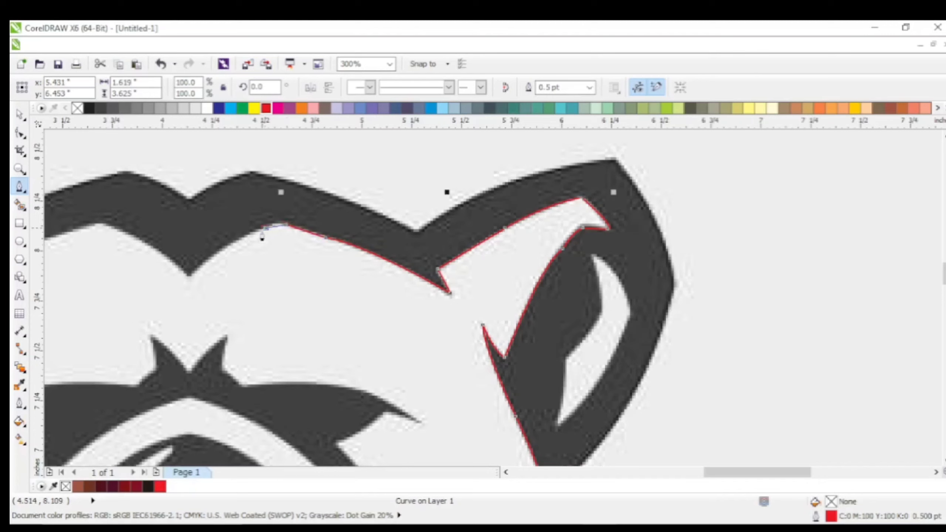
mouse_move(265, 228)
left_mouse_down()
mouse_move(258, 240)
mouse_move(267, 237)
left_mouse_up()
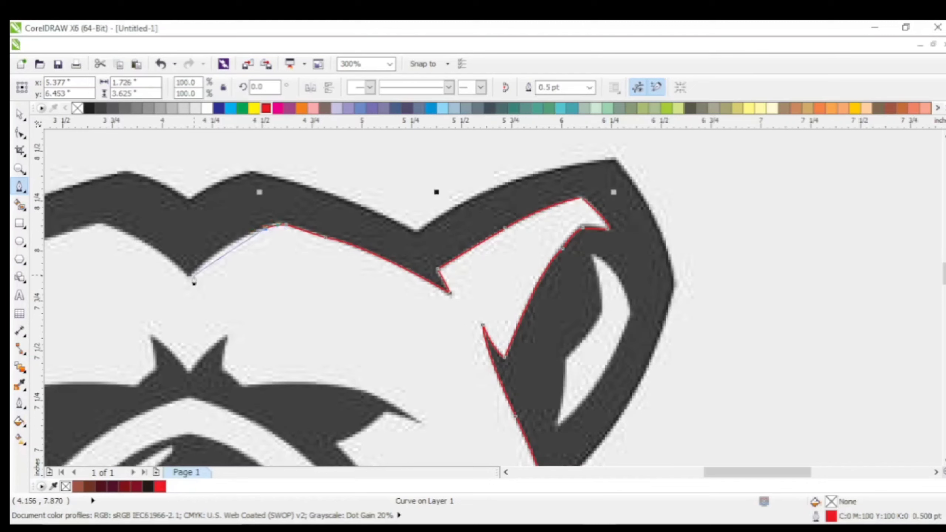
left_click_drag(191, 282, 166, 306)
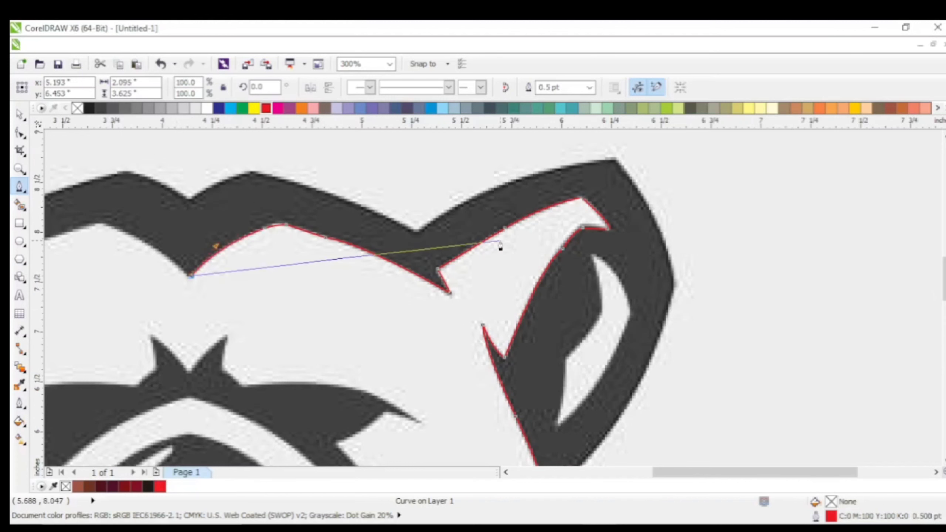
scroll(498, 247, "down", 1)
scroll(275, 242, "up", 1)
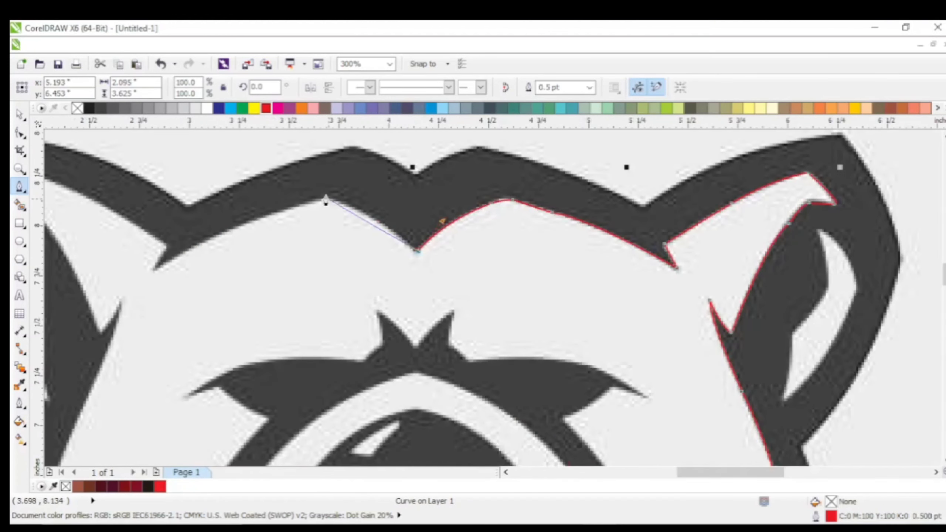
left_click_drag(330, 203, 309, 203)
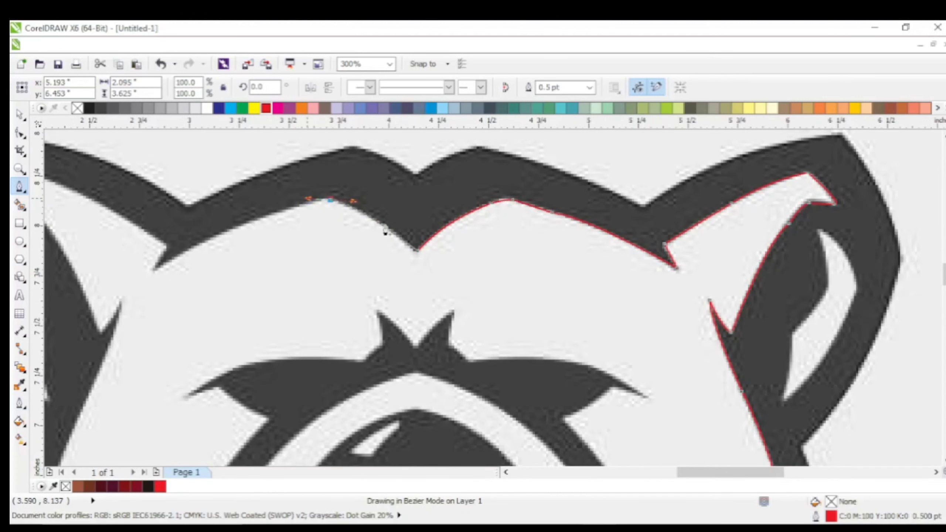
key("ctrl+z")
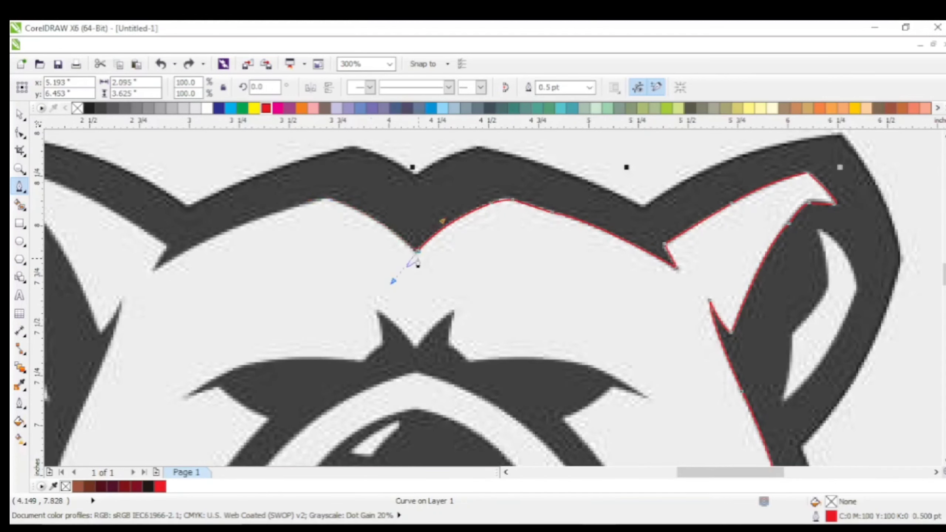
Remove the outgoing handle at the central V point, square off its tip, and trace up towards the left forehead hump.
left_click(417, 252, "alt")
scroll(420, 254, "up", 4)
scroll(397, 245, "down", 1)
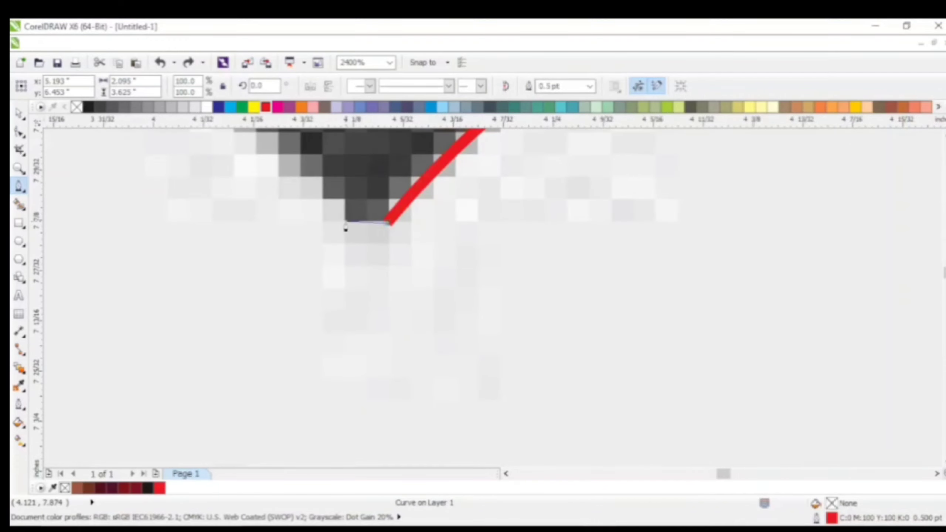
left_click(344, 224)
scroll(372, 242, "down", 2)
left_click_drag(367, 178, 331, 180)
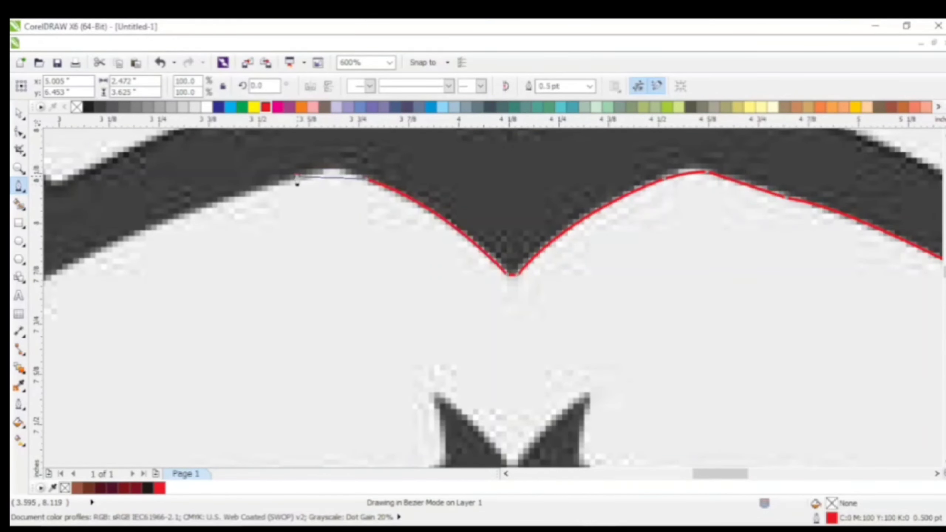
Trace the left forehead hump down to the spike tip by the left ear, make it a corner, and add the inner-corner node.
scroll(306, 249, "down", 2)
scroll(306, 249, "up", 2)
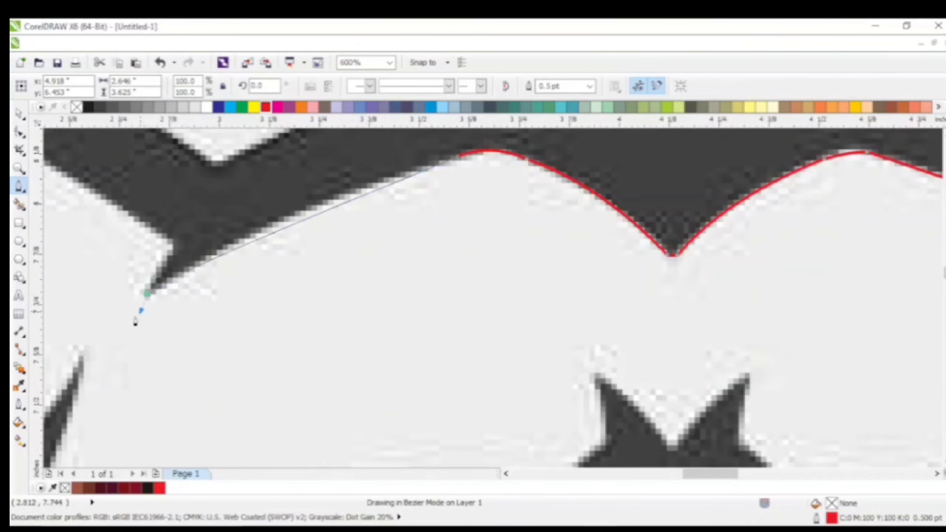
scroll(105, 363, "left", 3)
left_click_drag(84, 410, 85, 409)
left_click(274, 295, "alt")
left_click(301, 250)
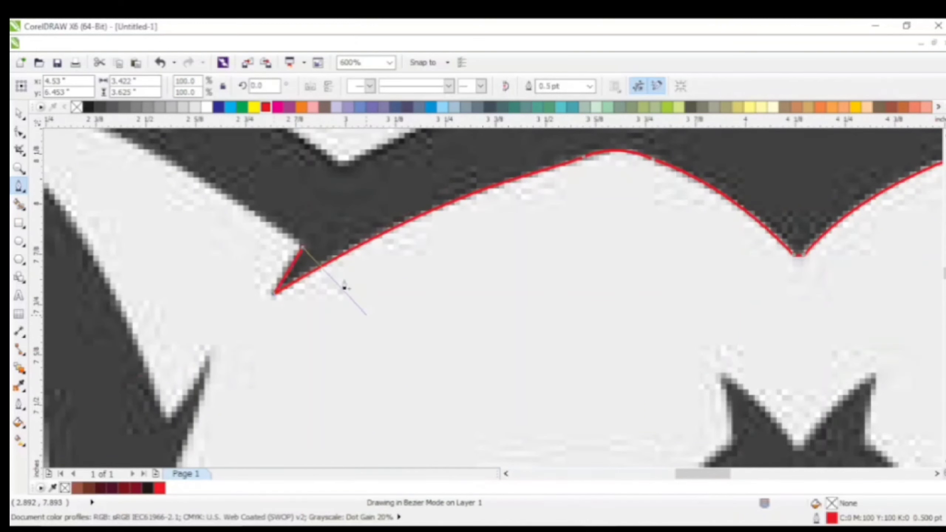
Trace the left forehead edge from the inner corner up to the peak by the left ear, down to its outer tip, and back to the bend.
scroll(345, 288, "down", 1)
scroll(220, 222, "up", 1)
left_click_drag(239, 203, 173, 180)
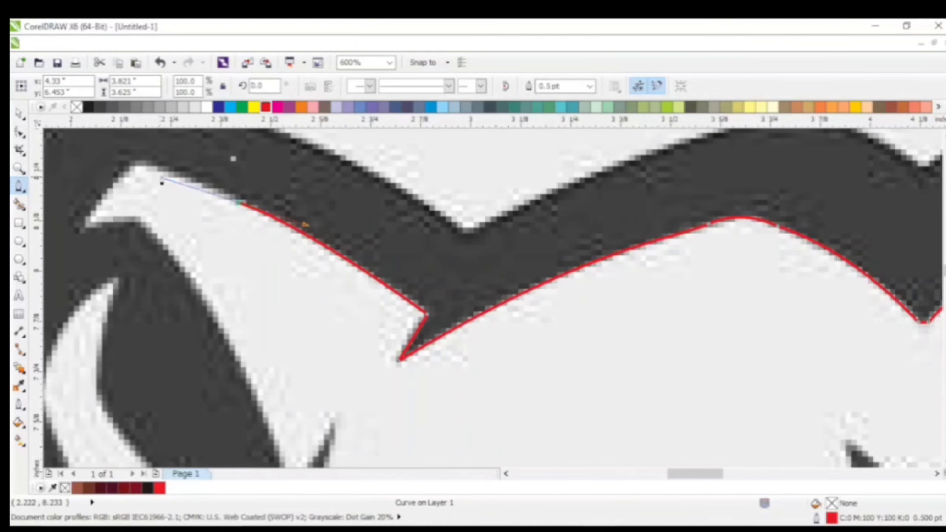
left_click(136, 157)
left_click_drag(83, 223, 76, 246)
left_click_drag(146, 228, 151, 239)
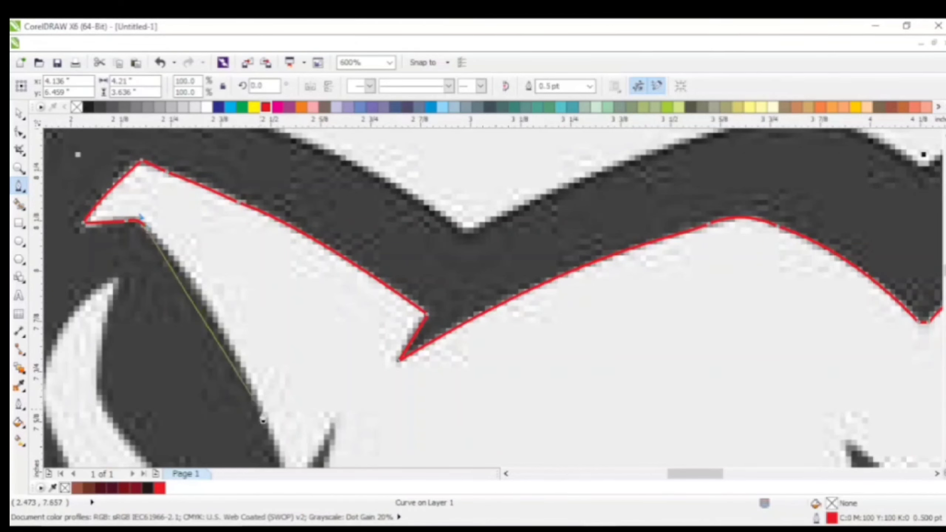
Trace from the bend down the dark left ear's inner edge to the notch and up to the adjacent spike tip.
mouse_move(262, 411)
left_mouse_down()
mouse_move(286, 445)
mouse_move(315, 411)
mouse_move(265, 427)
left_mouse_up()
left_click(290, 357)
left_click(336, 293)
Trace the outer edge of the light left mane strip down to its lower corner and make that node a corner.
scroll(371, 358, "down", 2)
scroll(368, 358, "down", 1)
scroll(348, 418, "up", 1)
scroll(331, 339, "up", 1)
left_click_drag(358, 380, 351, 401)
scroll(359, 328, "down", 2)
scroll(344, 405, "up", 2)
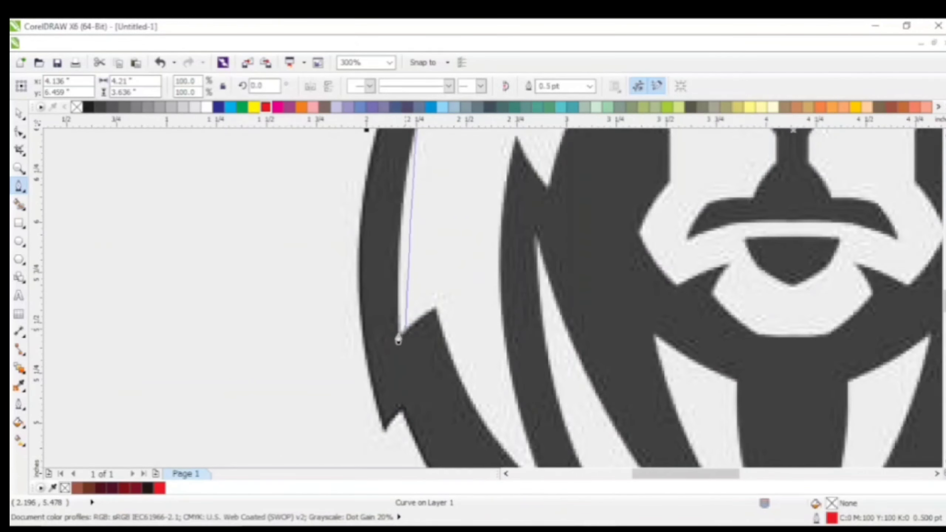
scroll(396, 341, "down", 1)
scroll(398, 327, "up", 1)
left_click_drag(401, 373, 410, 446)
double_click(401, 374)
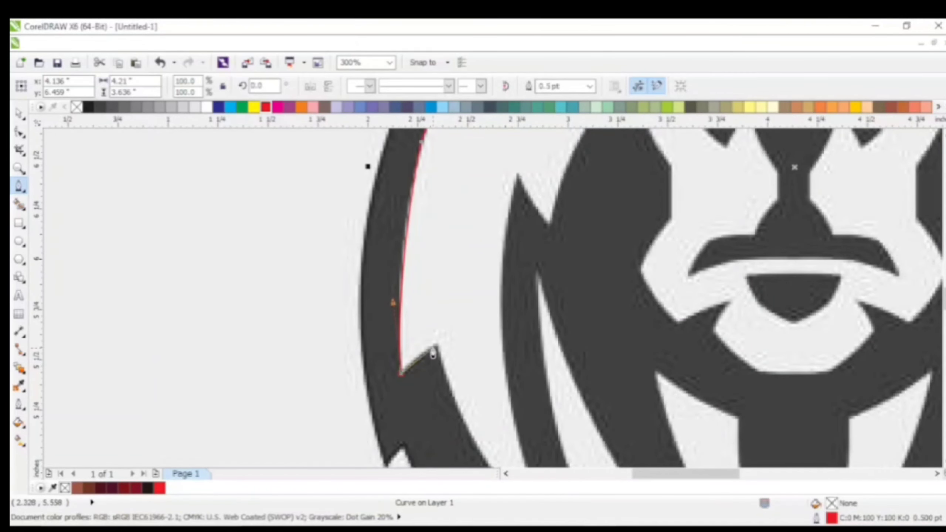
Add the left mane strip's small spike tip and trace down to its pointed bottom end, making both nodes corners.
left_click_drag(436, 344, 443, 344)
double_click(435, 344)
scroll(282, 268, "down", 1)
scroll(387, 378, "up", 1)
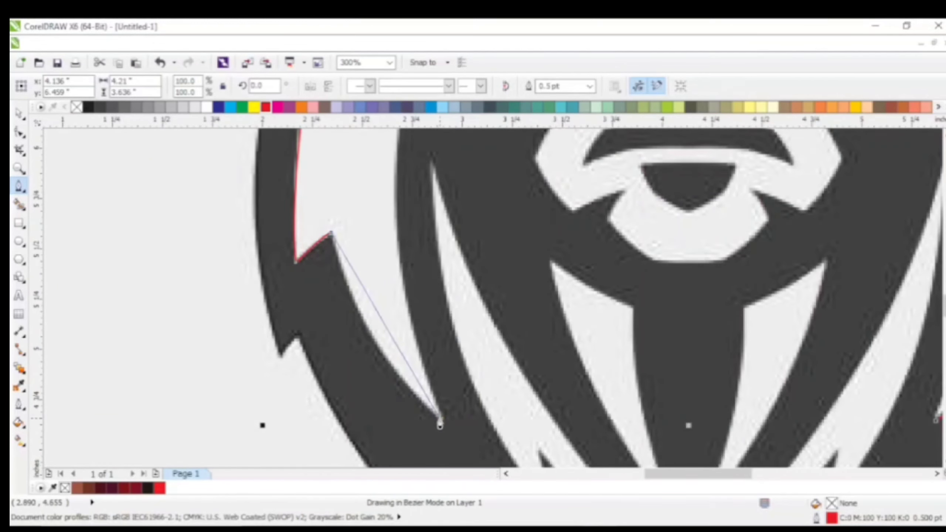
left_click_drag(440, 416, 511, 415)
double_click(439, 368)
Trace the left mane strip's inner edge from the bottom point up to the spike tip beside the left cheek.
left_click_drag(398, 206, 399, 170)
key("ctrl+z")
scroll(459, 376, "down", 1)
scroll(440, 311, "up", 1)
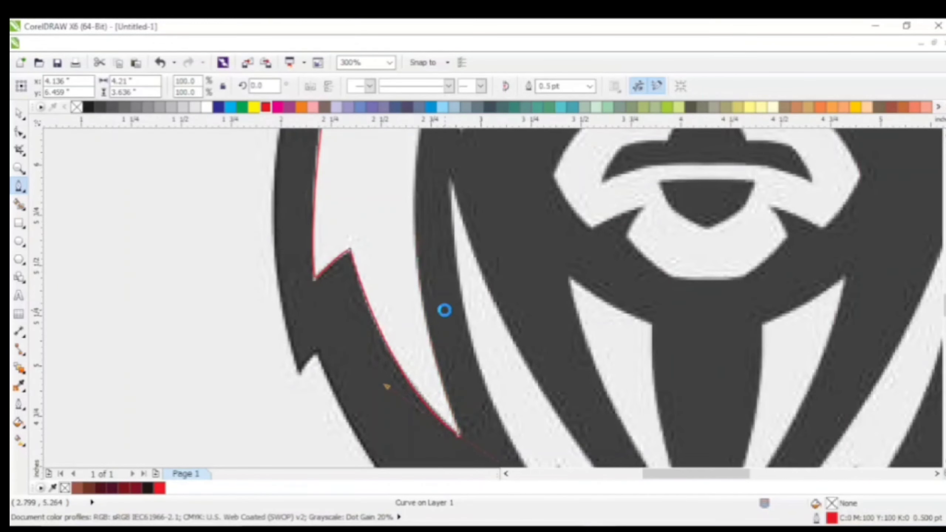
left_click(459, 435)
left_click_drag(427, 327, 424, 298)
scroll(424, 160, "up", 3)
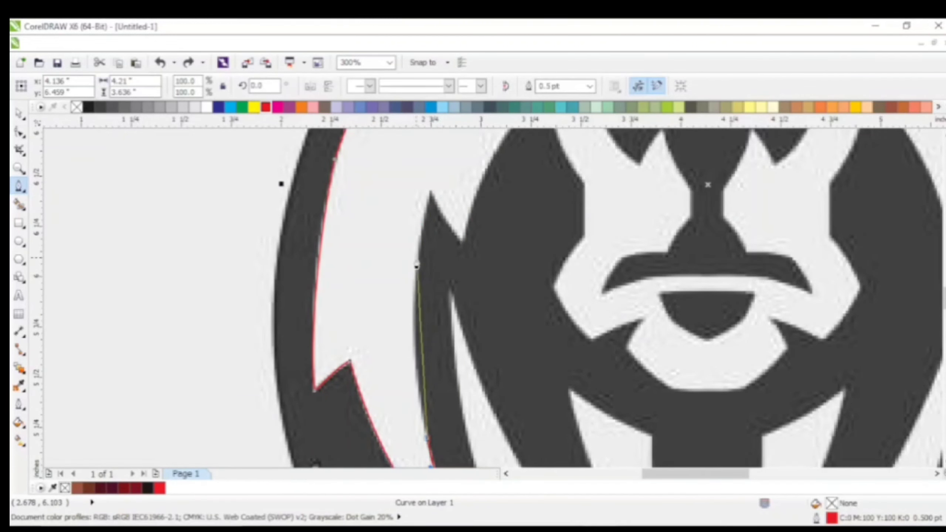
mouse_move(416, 259)
left_mouse_down()
mouse_move(427, 183)
mouse_move(442, 187)
mouse_move(436, 173)
left_mouse_up()
left_click(416, 258, "alt")
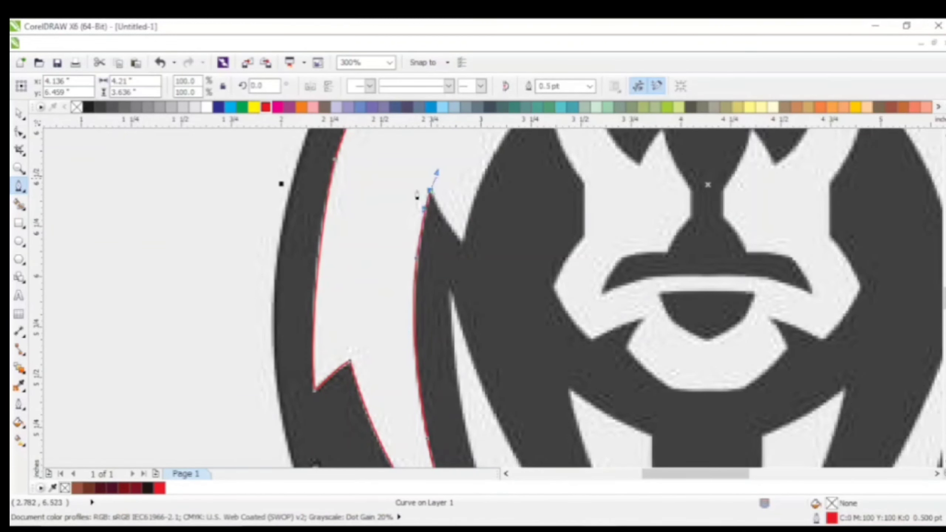
Add the notch beside the left cheek spike and trace the cheek's edge up to the corner under the left brow.
left_click_drag(461, 243, 469, 255)
left_click(461, 244, "alt")
scroll(475, 270, "down", 1)
scroll(594, 217, "up", 1)
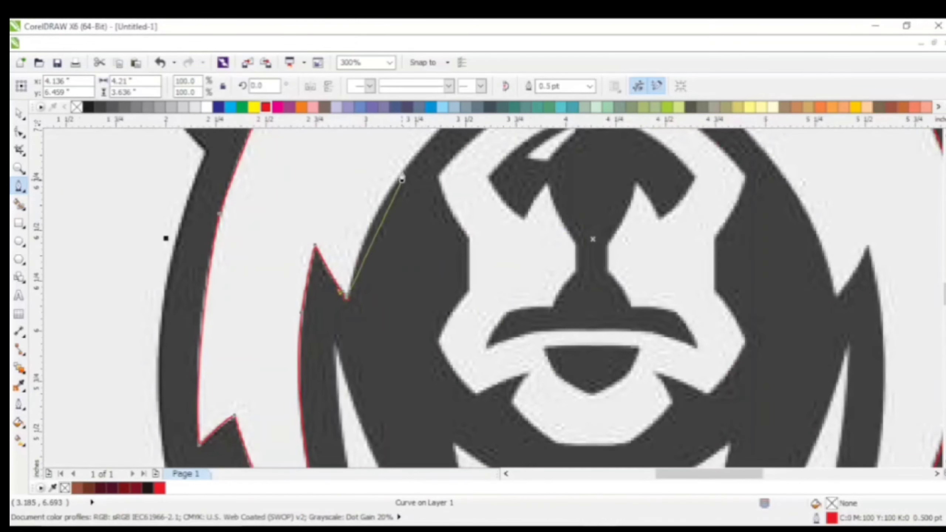
mouse_move(401, 173)
left_mouse_down()
mouse_move(430, 144)
mouse_move(444, 163)
mouse_move(469, 147)
left_mouse_up()
left_click(401, 221, "alt")
left_click(443, 173, "alt")
Trace the underside of the left brow out to its pointed tip and make the tip a corner.
scroll(505, 303, "down", 1)
scroll(482, 256, "up", 1)
mouse_move(420, 191)
left_mouse_down()
mouse_move(443, 194)
mouse_move(387, 207)
left_mouse_up()
scroll(448, 182, "up", 1)
key("ctrl+z")
left_click_drag(322, 222, 272, 243)
left_click(321, 221, "alt")
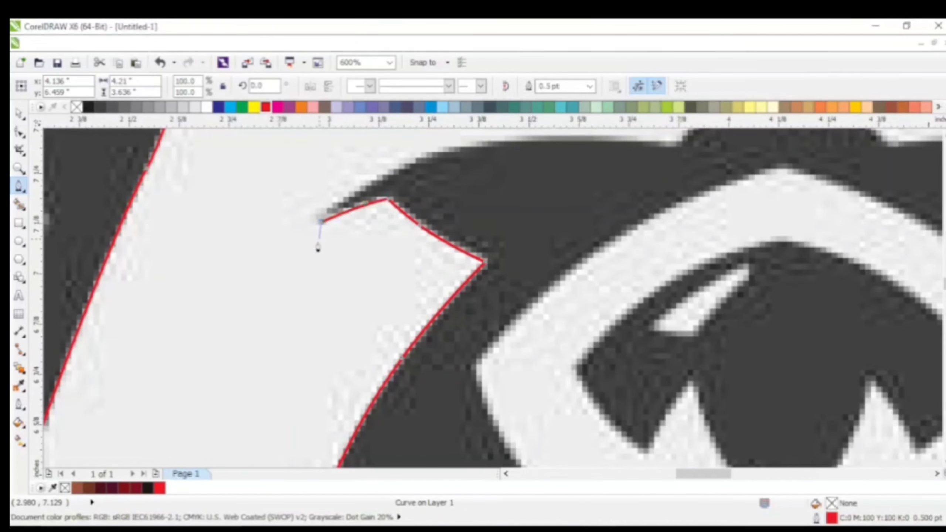
Trace the left brow's top edge to the base of the central tuft and up to the tuft's left inner corner.
scroll(322, 222, "down", 1)
scroll(408, 153, "up", 1)
left_click_drag(370, 215, 458, 194)
left_click(369, 216, "alt")
left_click_drag(590, 214, 709, 231)
left_click(591, 213, "alt")
left_click_drag(629, 178, 649, 167)
left_click(629, 178, "alt")
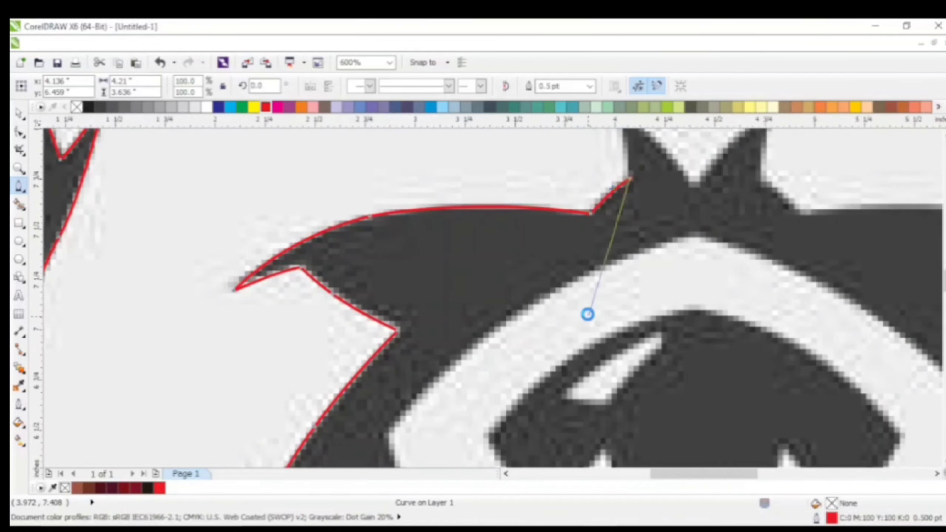
Trace the central tuft's left point, middle V and right point, making each node a corner.
scroll(588, 313, "down", 1)
scroll(660, 222, "up", 1)
left_click_drag(545, 202, 536, 191)
left_click(546, 203, "alt")
mouse_move(622, 274)
left_mouse_down()
mouse_move(637, 312)
mouse_move(638, 300)
left_mouse_up()
left_click(622, 275, "alt")
left_click_drag(696, 201, 732, 182)
left_click(696, 200, "alt")
Trace the central tuft's right side down to its base and follow the right brow's top edge out to its tip.
mouse_move(688, 273)
left_mouse_down()
mouse_move(688, 286)
mouse_move(751, 321)
mouse_move(840, 348)
left_mouse_up()
left_click(689, 273, "alt")
left_click(730, 304, "alt")
scroll(748, 320, "down", 1)
scroll(755, 325, "up", 1)
left_click(750, 300, "alt")
left_click(824, 348)
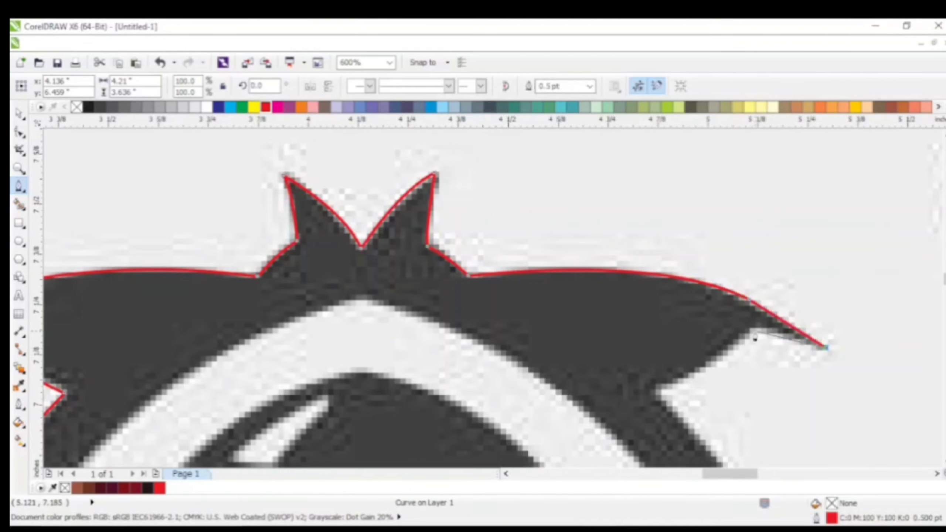
Trace the right brow's underside from the tip back to its inner corner and make that node a corner.
left_click(754, 328)
left_click_drag(658, 389, 615, 393)
left_click(657, 391, "alt")
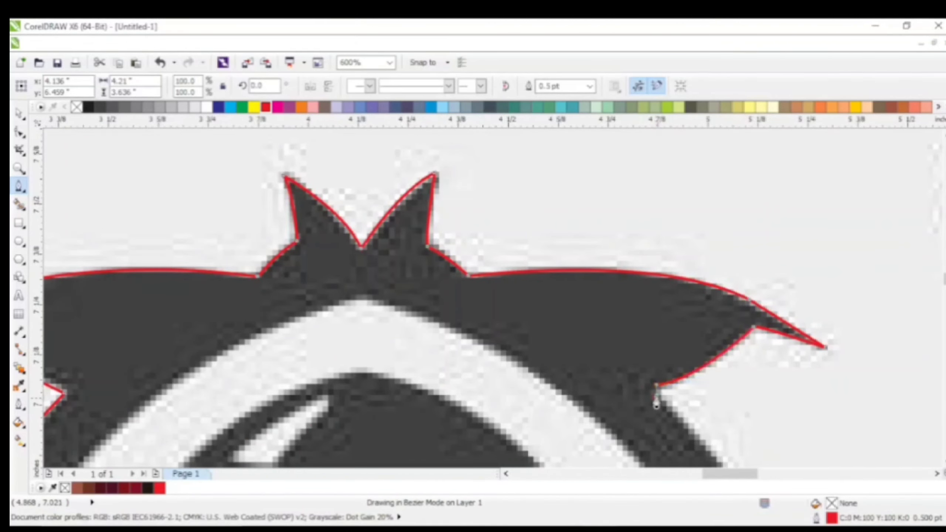
Trace the right cheek's edge down to the notch beside the right spike and make the notch a corner.
scroll(666, 365, "down", 2)
scroll(603, 410, "up", 1)
scroll(549, 353, "up", 1)
left_click_drag(554, 348, 577, 408)
left_click(555, 299, "alt")
left_click_drag(631, 324, 642, 298)
left_click(631, 324, "alt")
Add the right spike tip and trace the right mane strip's inner edge down to its bottom point, closing the outline.
left_click(644, 292)
left_click_drag(669, 399, 673, 417)
scroll(621, 219, "down", 2)
scroll(629, 388, "up", 2)
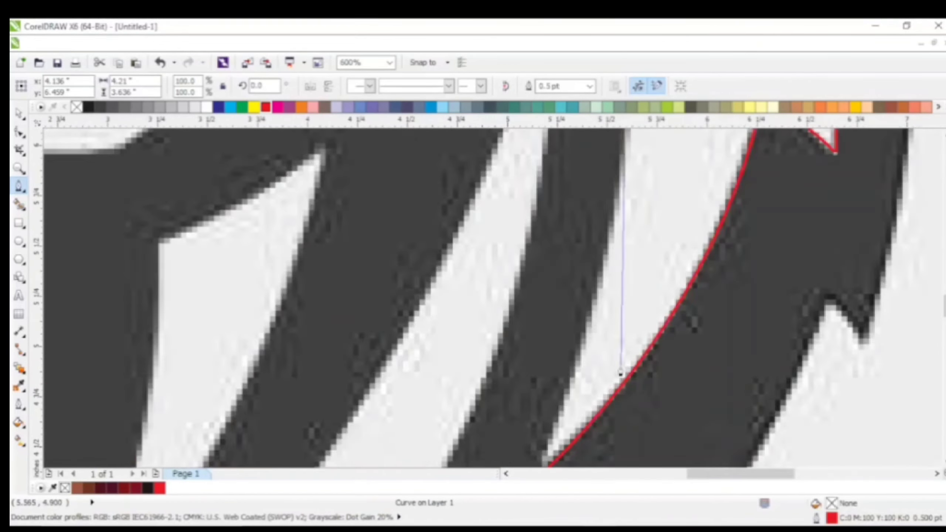
scroll(619, 372, "down", 1)
left_click_drag(606, 342, 582, 417)
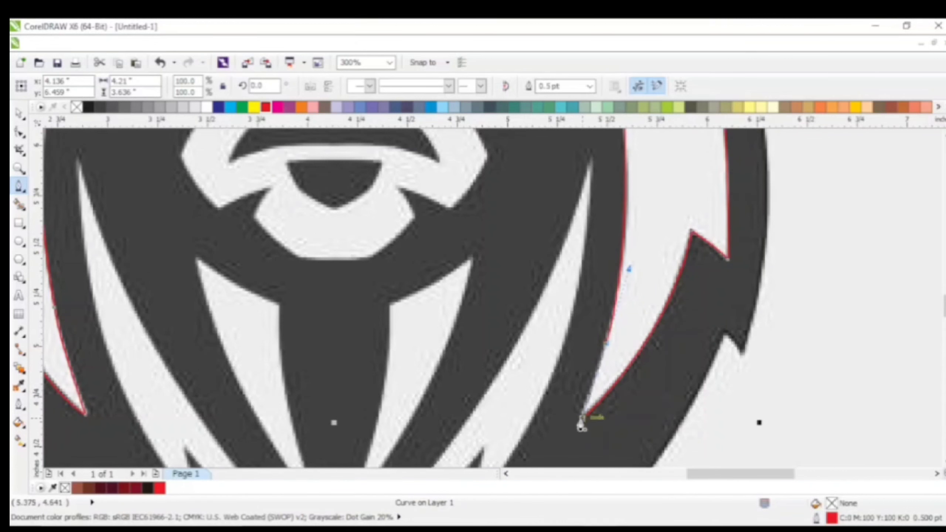
Start a curve at the left ear crescent's top and trace its inner edge to the bottom tip with corner nodes.
scroll(582, 425, "down", 3)
scroll(532, 215, "up", 3)
left_click_drag(295, 183, 287, 258)
left_click_drag(320, 284, 341, 302)
left_click(321, 284, "alt")
left_click_drag(330, 353, 339, 375)
left_click(330, 353, "alt")
Trace the left ear crescent's outer edge from the bottom tip up to the outer bend.
scroll(272, 329, "up", 1)
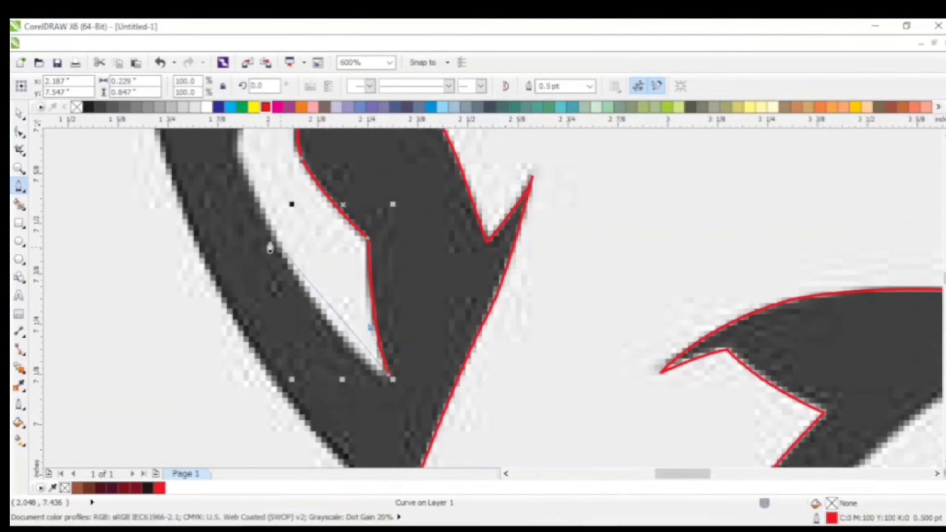
left_click_drag(272, 236, 234, 163)
scroll(387, 351, "down", 1)
scroll(324, 209, "up", 1)
left_click(335, 380, "alt")
left_click(299, 294)
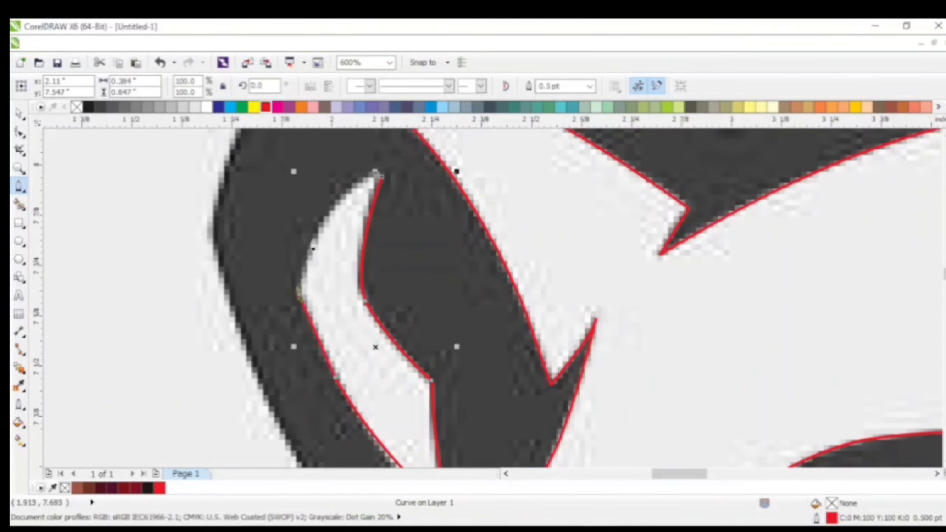
Trace the left ear crescent's upper outer edge to its top tip and close the shape.
left_click(299, 295)
scroll(297, 274, "up", 1)
key("ctrl+z")
left_click_drag(345, 174, 400, 157)
left_click(346, 249, "alt")
scroll(352, 257, "down", 1)
scroll(412, 198, "up", 1)
left_click_drag(386, 206, 420, 188)
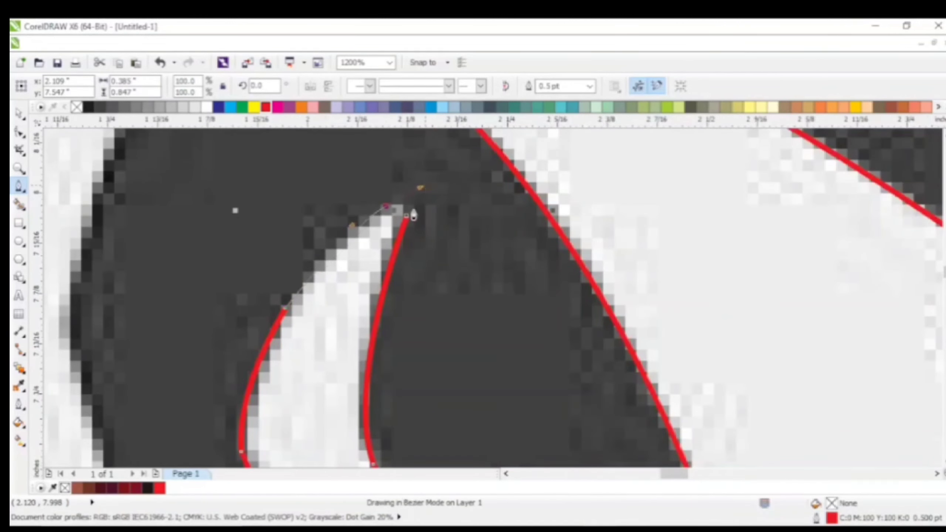
left_click(406, 215)
Start a curve at the right ear crescent's outer bend and trace its lower outer edge to the bottom tip.
scroll(309, 234, "down", 3)
scroll(750, 265, "up", 2)
left_click(713, 262)
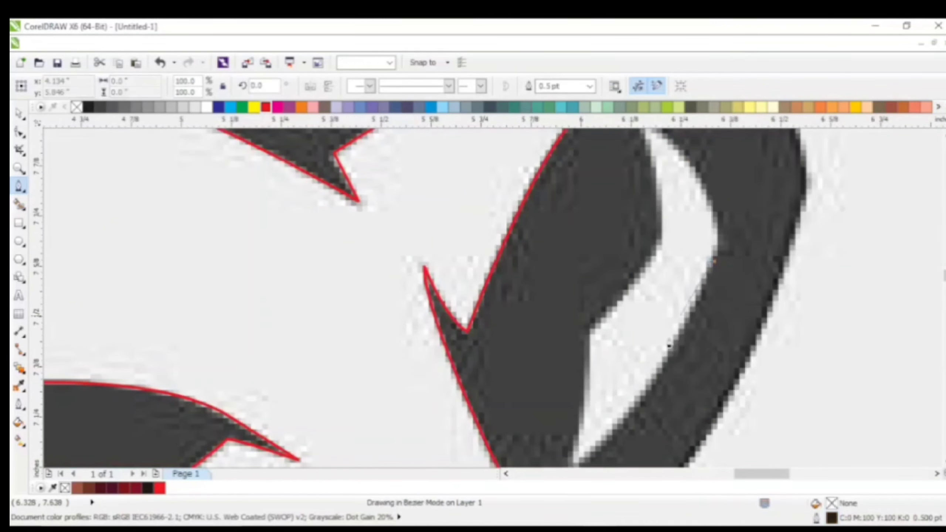
left_click_drag(624, 420, 545, 439)
left_click(623, 371, "alt")
left_click(570, 421, "alt")
Trace the right ear crescent's inner edge from the bottom tip up to the top tip, making its nodes corners.
left_click_drag(587, 286, 581, 248)
scroll(517, 379, "down", 1)
scroll(658, 255, "up", 1)
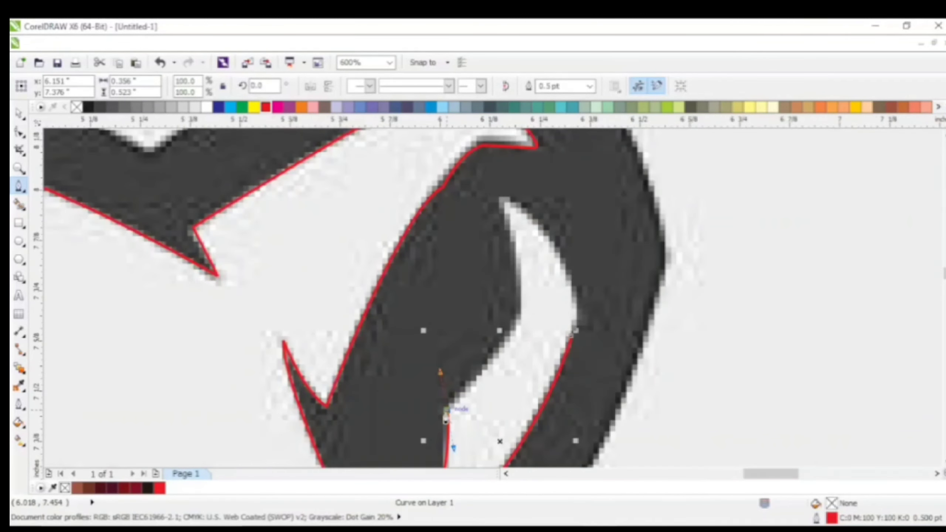
left_click(447, 410, "alt")
left_click_drag(519, 319, 522, 290)
left_click(520, 319, "alt")
mouse_move(505, 209)
left_mouse_down()
mouse_move(496, 201)
mouse_move(500, 240)
left_mouse_up()
left_click(506, 209, "alt")
Trace the right ear crescent's upper outer edge down to the starting node and close the shape.
scroll(530, 215, "up", 2)
scroll(437, 237, "down", 1)
left_click_drag(574, 388, 598, 448)
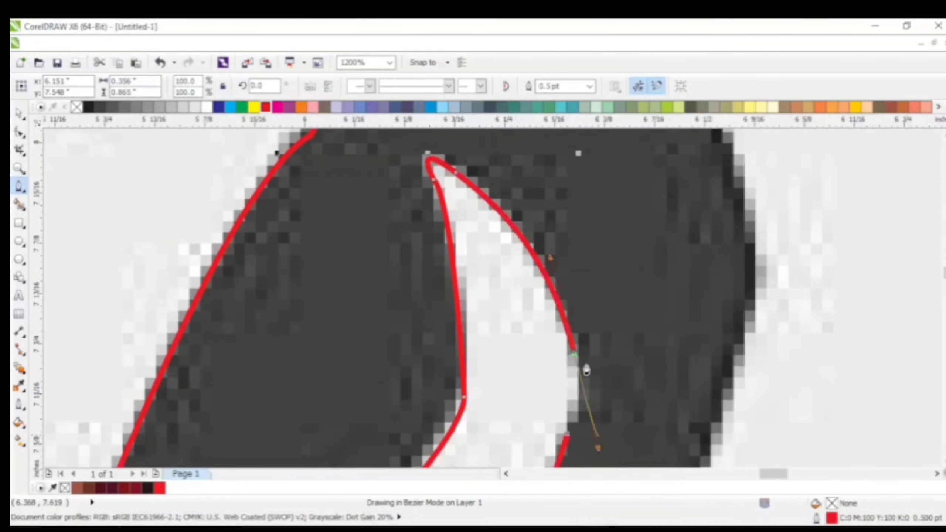
scroll(552, 193, "down", 1)
scroll(558, 296, "up", 1)
left_click(564, 326)
Start a curve at the inner corner of the right light sliver below the chin and trace its top edge to the upper tip.
scroll(590, 247, "down", 4)
scroll(506, 447, "up", 1)
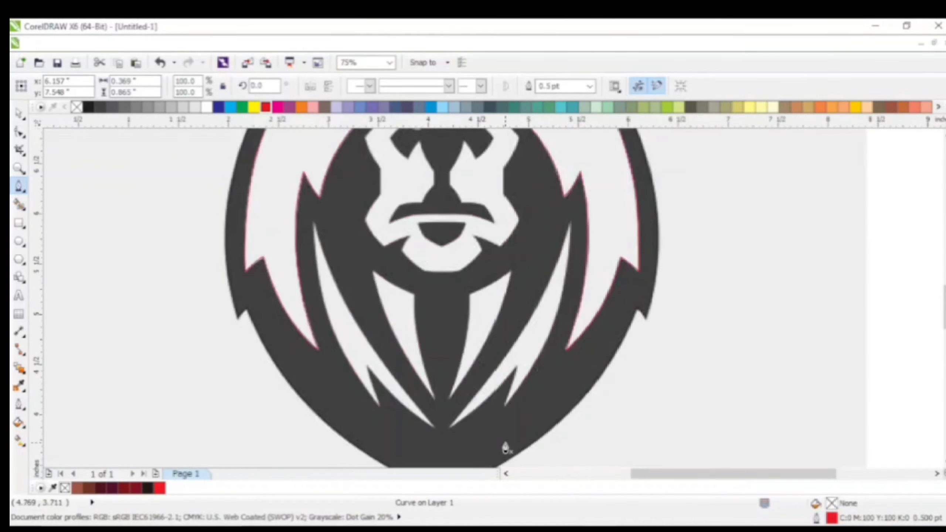
scroll(438, 409, "up", 1)
left_click(502, 183)
scroll(602, 137, "up", 1)
left_click_drag(564, 132, 573, 164)
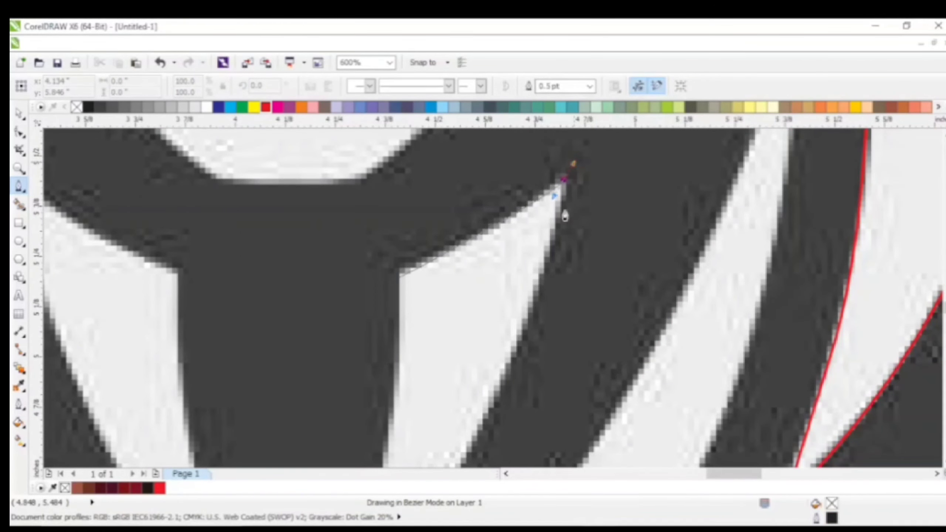
scroll(558, 137, "down", 1)
double_click(562, 158)
Trace the right chin sliver's outer edge to its bottom point and return up the inner edge to close the shape.
left_click_drag(437, 417, 316, 438)
scroll(390, 388, "down", 1)
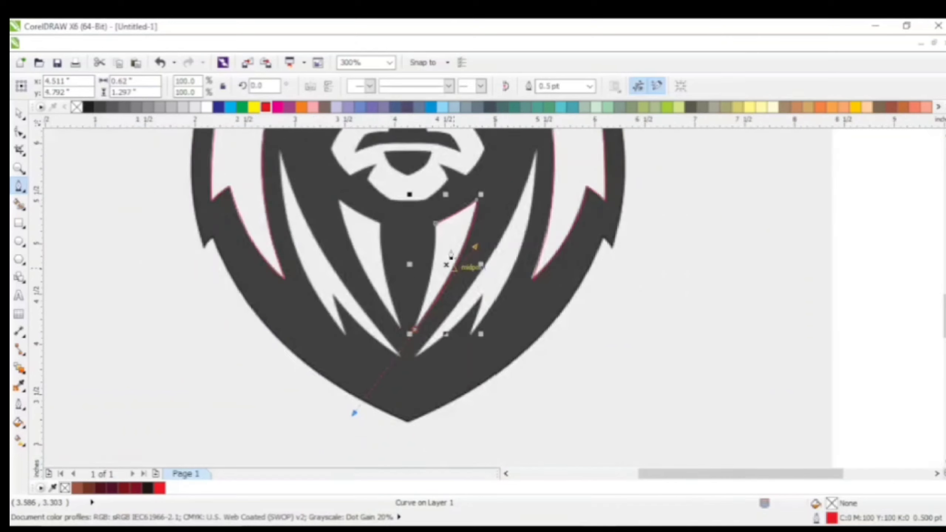
scroll(413, 317, "up", 1)
double_click(415, 342)
scroll(412, 369, "down", 1)
scroll(438, 245, "up", 1)
left_click_drag(433, 255, 443, 324)
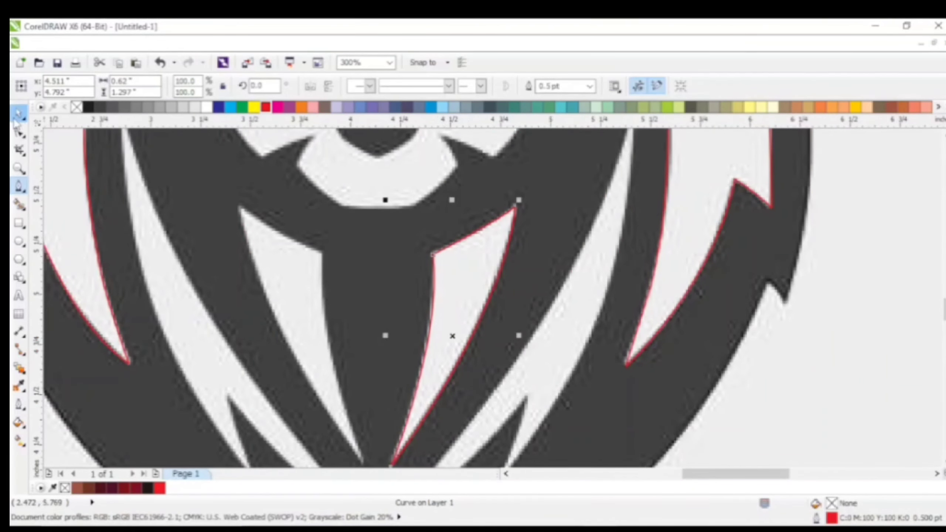
Place a copy of the traced right chin sliver over the left chin sliver.
left_click(16, 117)
left_click_drag(434, 279, 309, 279)
key("ctrl+z")
left_click_drag(467, 300, 330, 282)
right_click(330, 282)
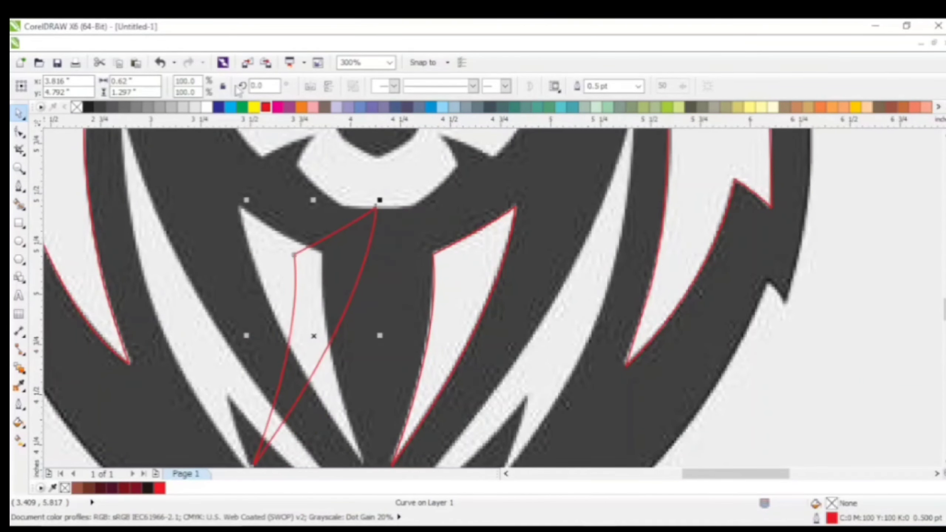
Mirror the copied sliver horizontally and nudge it into alignment with the left chin sliver.
left_click(310, 86)
key("Left")
key("Left")
key("Left")
key("Left")
key("Left")
key("Left")
scroll(322, 231, "down", 1)
left_click(335, 232)
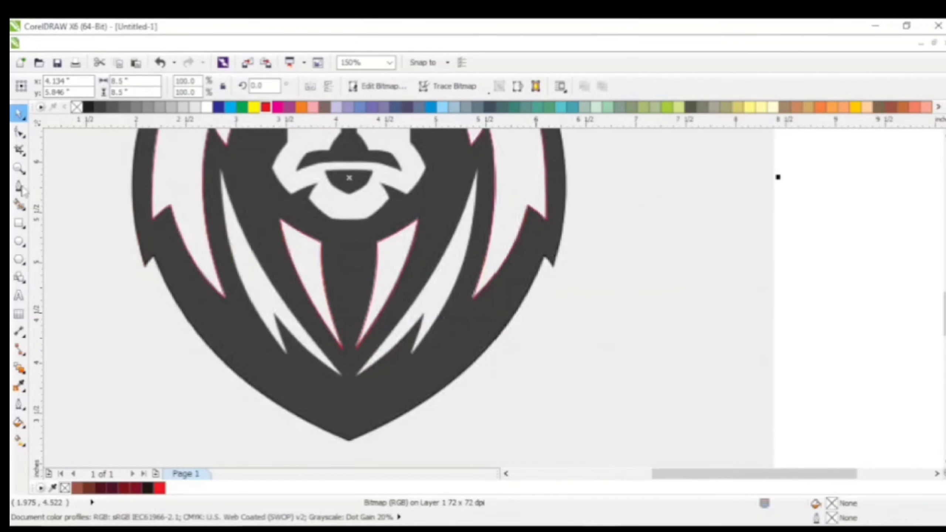
Start a red curve at the lower tip of the right long chin streak and trace its inner edge to the upper tip.
left_click(20, 187)
scroll(315, 436, "up", 1)
left_click(323, 433)
scroll(323, 432, "down", 2)
scroll(348, 397, "up", 1)
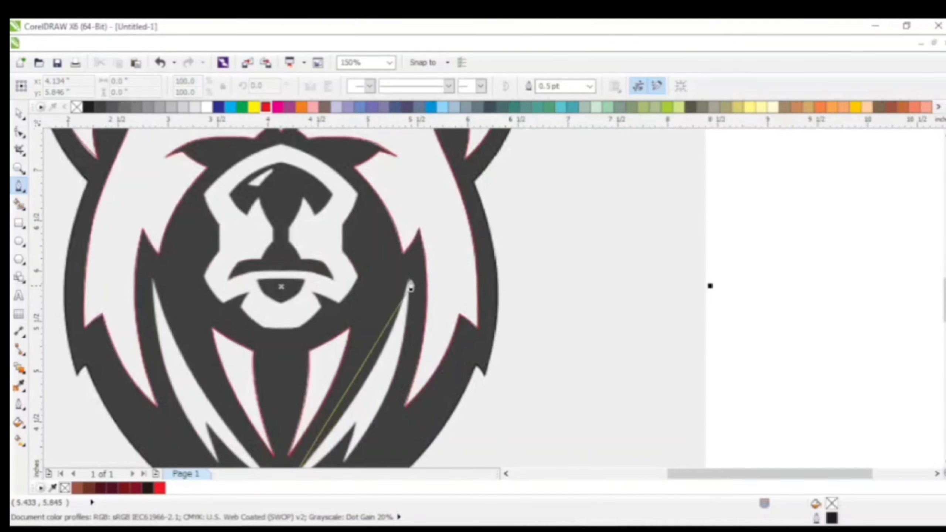
left_click_drag(409, 278, 431, 181)
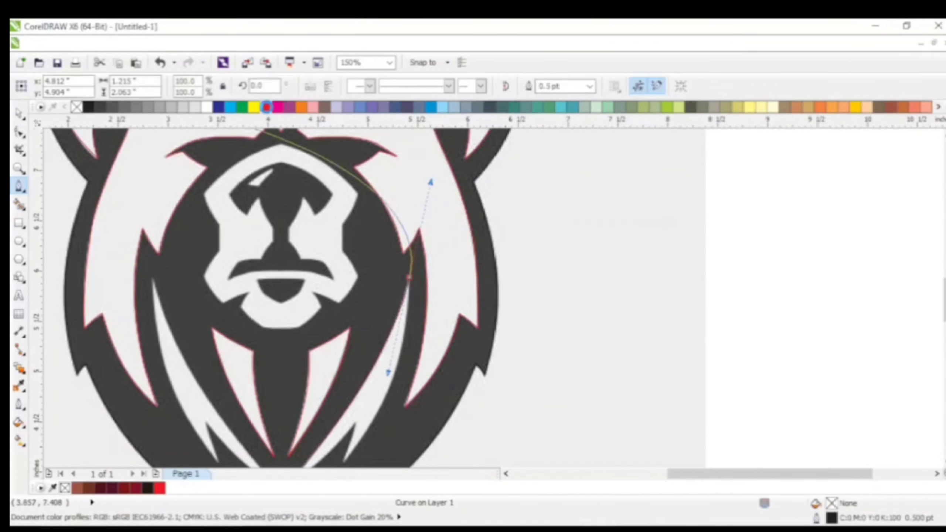
right_click(265, 107)
left_click(409, 277)
scroll(426, 326, "down", 1)
scroll(381, 379, "up", 2)
left_click_drag(395, 434, 233, 450)
key("ctrl+z")
scroll(232, 447, "down", 2)
scroll(290, 365, "up", 2)
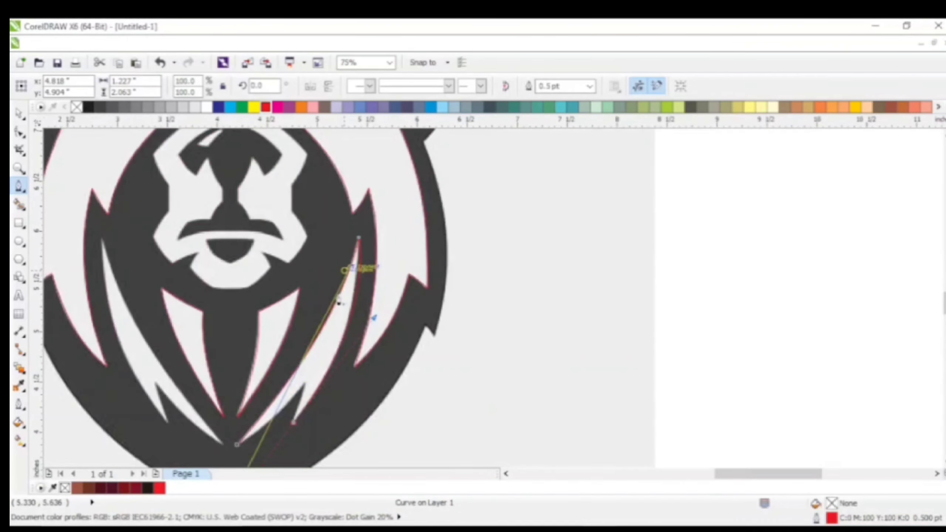
Trace the right streak's outer edge down to the barb tip, up into the notch and back to the lower tip to close it.
scroll(446, 283, "down", 1)
scroll(446, 237, "up", 1)
left_click(438, 176)
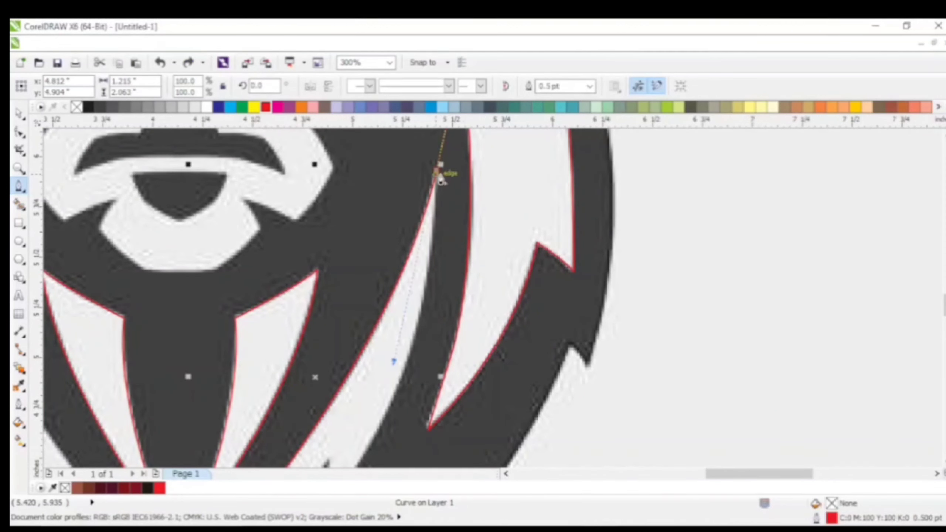
left_click_drag(410, 357, 391, 407)
scroll(417, 384, "down", 1)
scroll(438, 354, "up", 1)
left_click(417, 324)
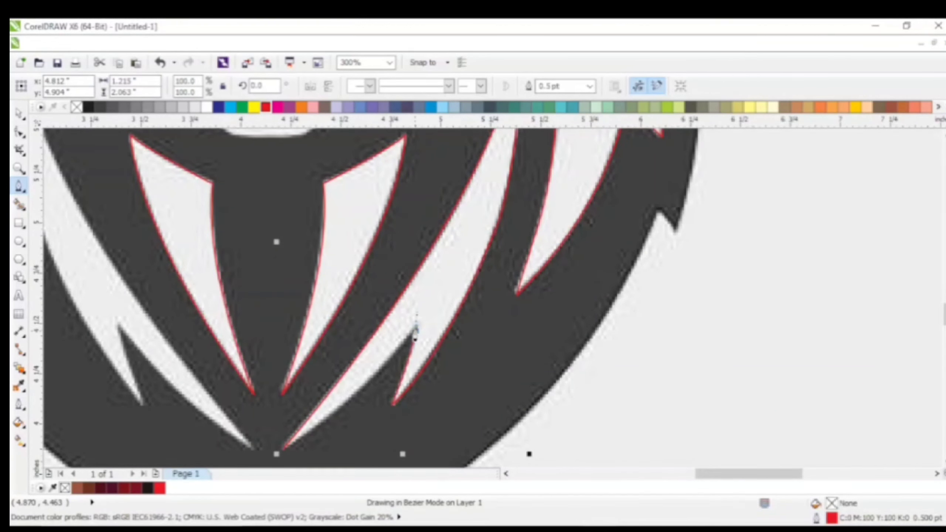
left_click(282, 449)
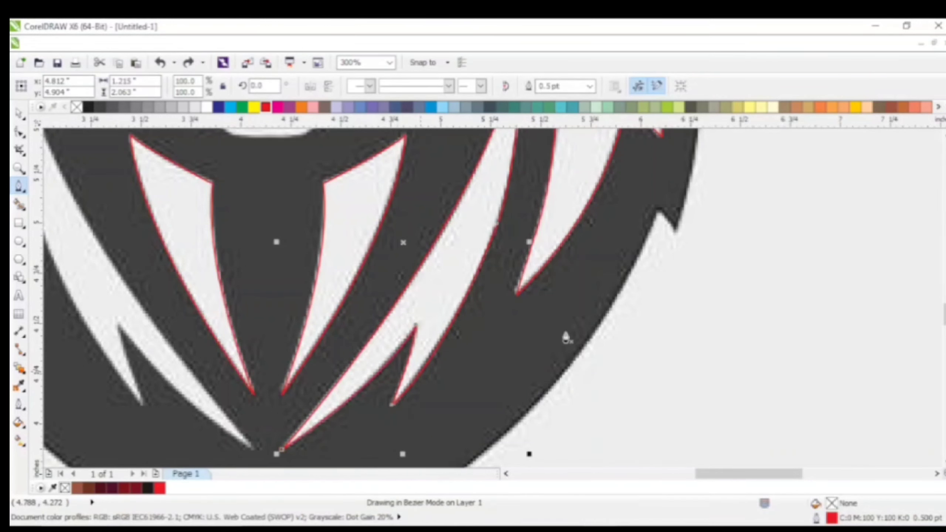
Place a horizontally mirrored copy of the traced right streak over the left long chin streak and deselect it.
scroll(566, 337, "down", 1)
key("space")
left_click_drag(526, 260, 314, 249)
right_click(314, 249)
left_click(311, 86)
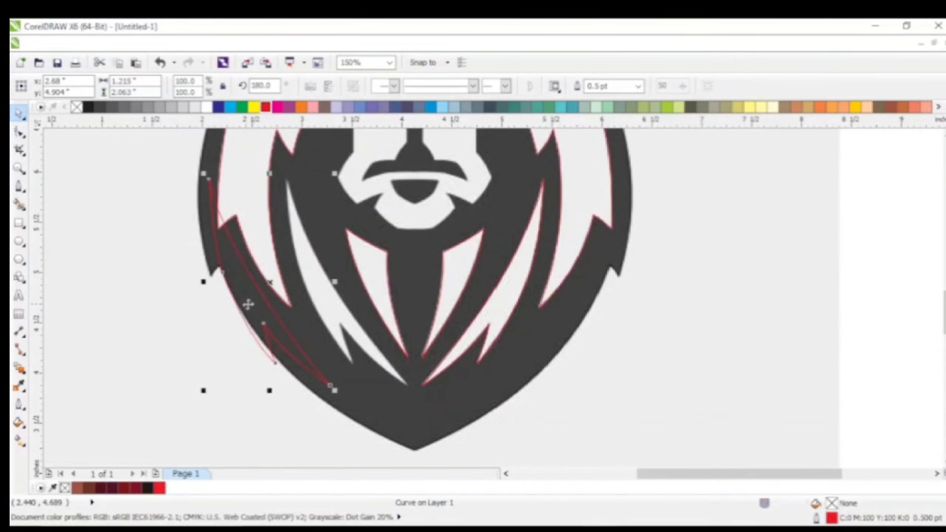
left_click_drag(248, 305, 323, 306)
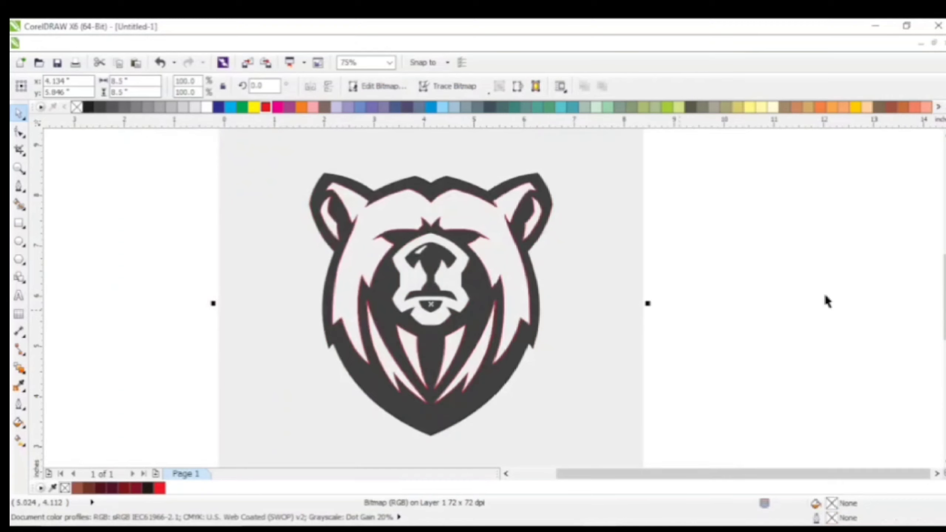
left_click(825, 300)
Start the muzzle outline at its upper-left corner and trace over the top to the upper-right corner and in to the cheek bend.
scroll(451, 238, "up", 4)
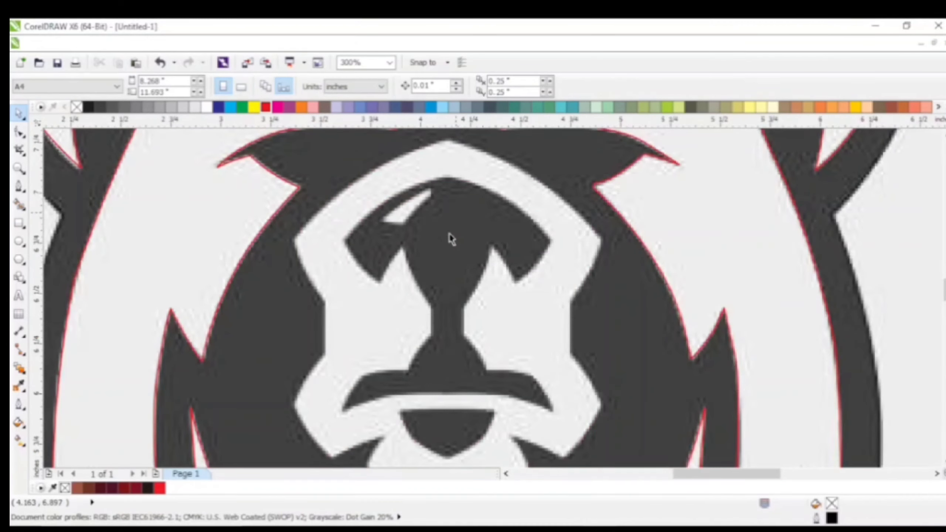
scroll(449, 233, "down", 2)
key("space")
scroll(422, 226, "up", 1)
scroll(422, 226, "down", 1)
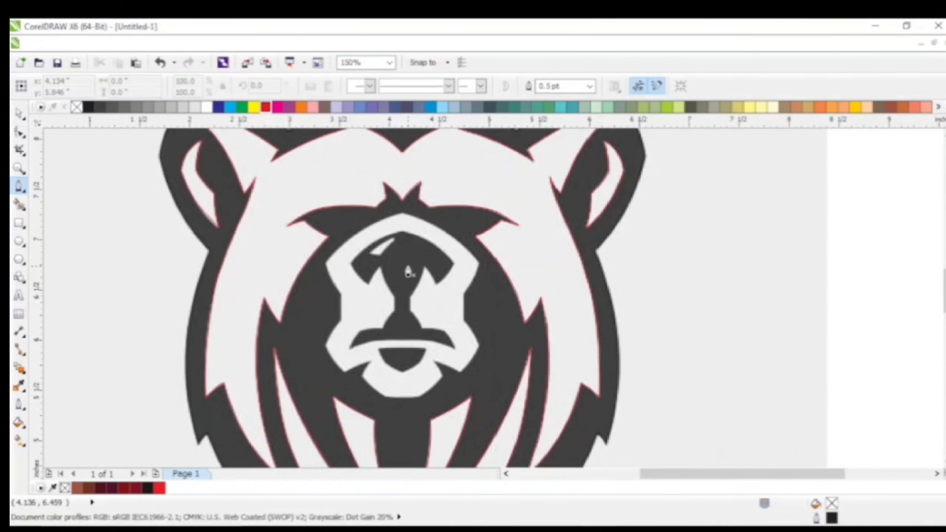
scroll(408, 273, "up", 2)
left_click(240, 301)
mouse_move(395, 191)
left_mouse_down()
mouse_move(490, 177)
mouse_move(481, 171)
left_mouse_up()
left_click_drag(551, 298, 606, 372)
left_click_drag(517, 357, 488, 388)
left_click(517, 357, "alt")
Trace the muzzle's right side down its straight edge, around the lower cheek corner and into the notch beside the chin.
scroll(518, 258, "down", 1)
scroll(516, 335, "up", 1)
left_click(519, 329)
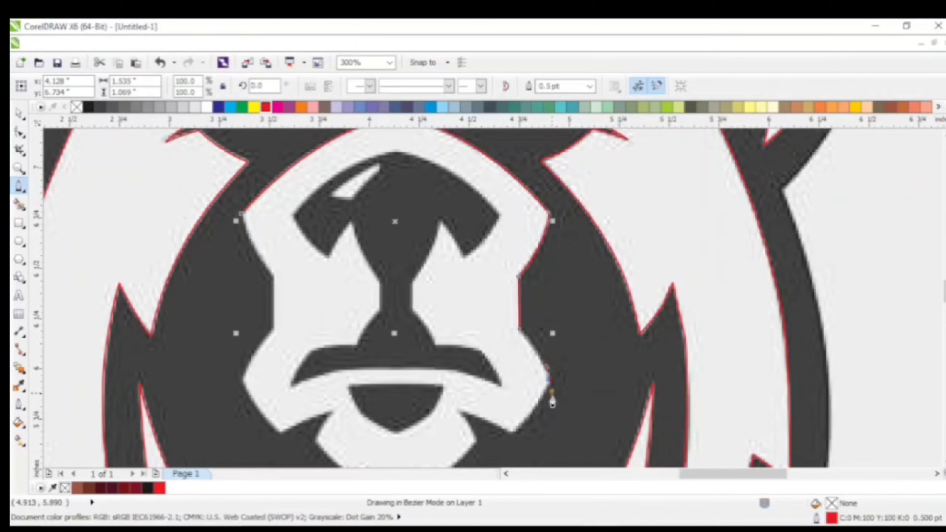
left_click(548, 380)
left_click(513, 436)
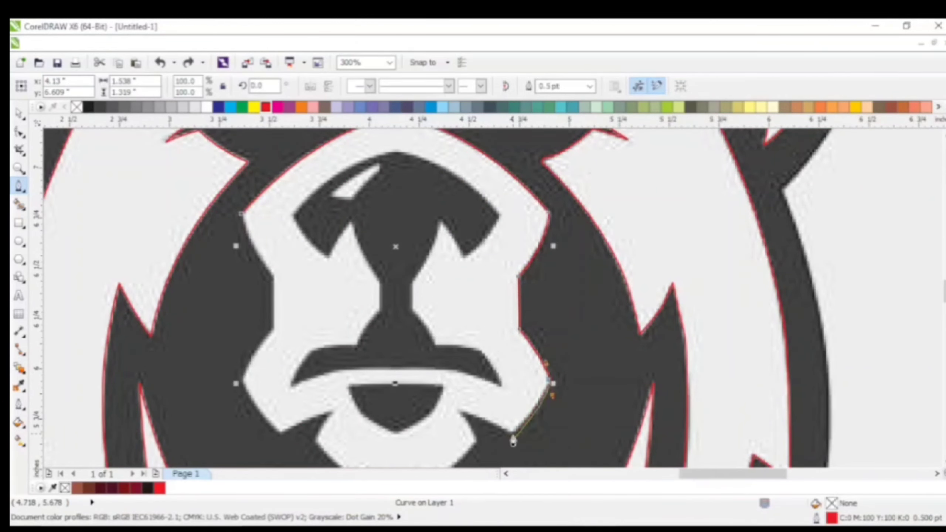
left_click_drag(459, 411, 447, 410)
left_click(459, 411, "alt")
Trace the chin from the right notch around its flat bottom edge and up to the left notch.
scroll(461, 413, "down", 1)
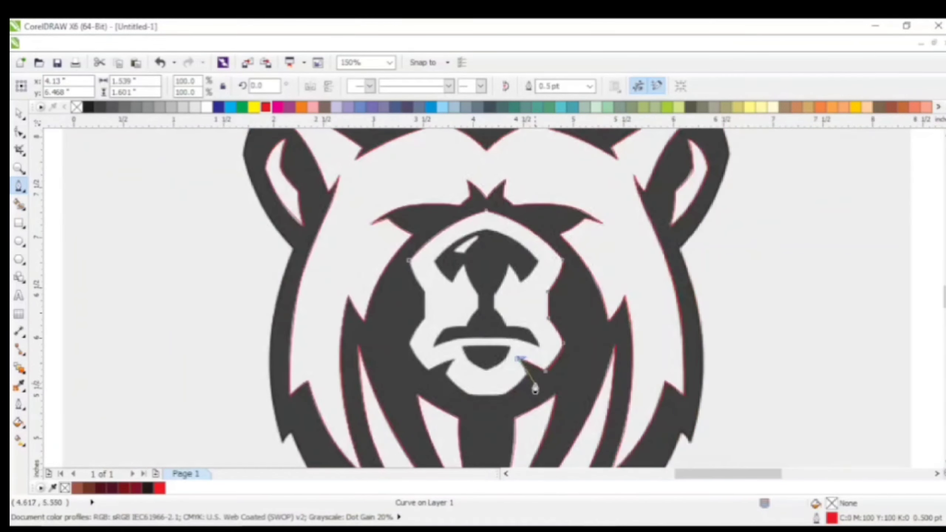
scroll(534, 382, "up", 2)
left_click_drag(515, 357, 514, 395)
left_click(426, 442)
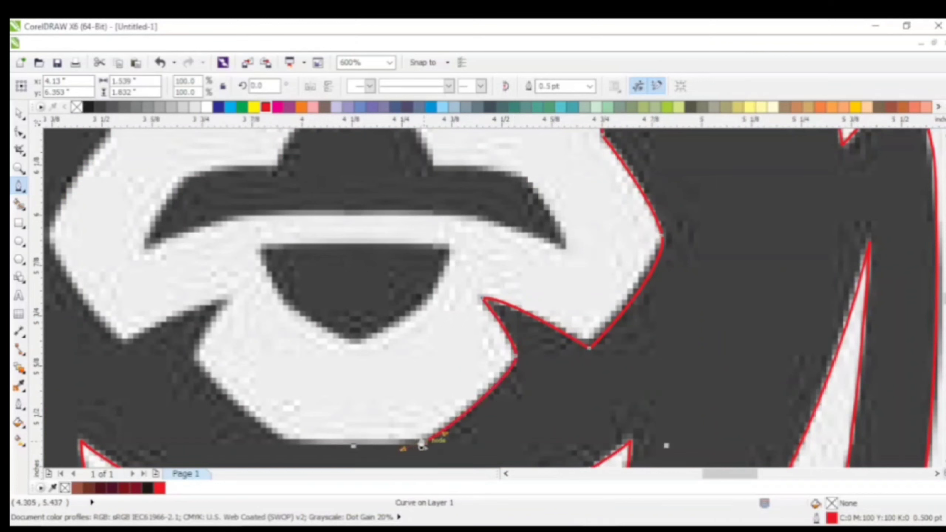
left_click(287, 442)
left_click(191, 358)
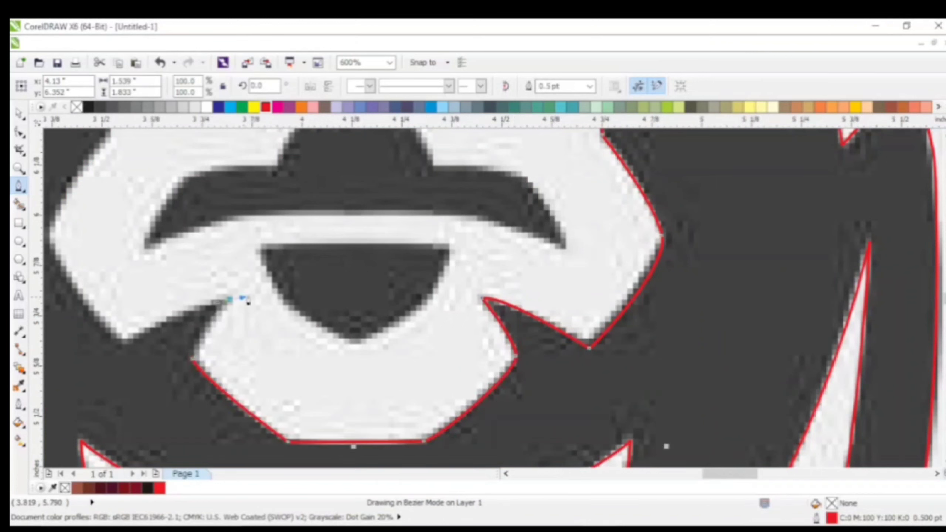
left_click(228, 301)
Trace the muzzle's left lower cheek from the chin notch around its outer corner to the base of the straight side.
left_click_drag(125, 348, 83, 375)
left_click(126, 348, "alt")
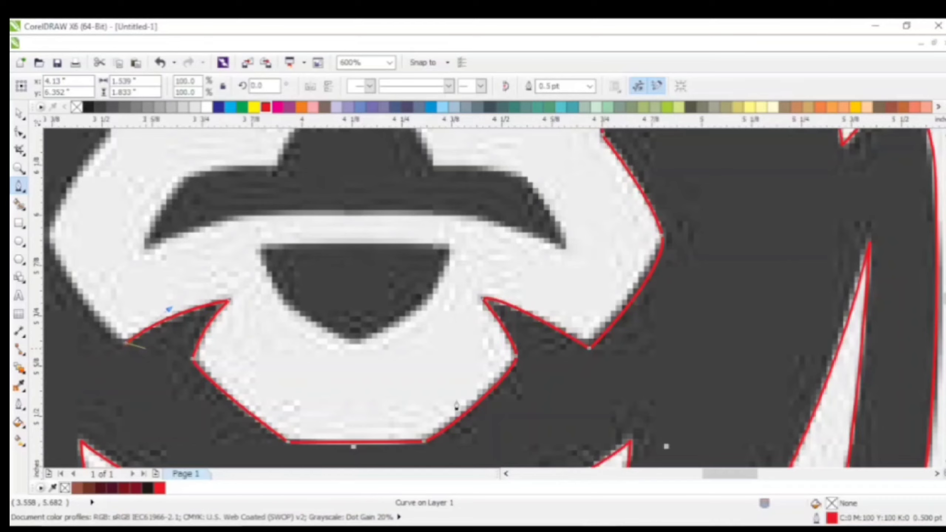
scroll(457, 400, "down", 1)
scroll(287, 329, "up", 1)
left_click_drag(217, 307, 218, 273)
left_click(217, 307, "alt")
left_click_drag(279, 210, 321, 172)
left_click(279, 211, "alt")
Trace the muzzle's straight left side and close the outline at its upper-left corner.
scroll(548, 374, "down", 1)
scroll(453, 265, "up", 2)
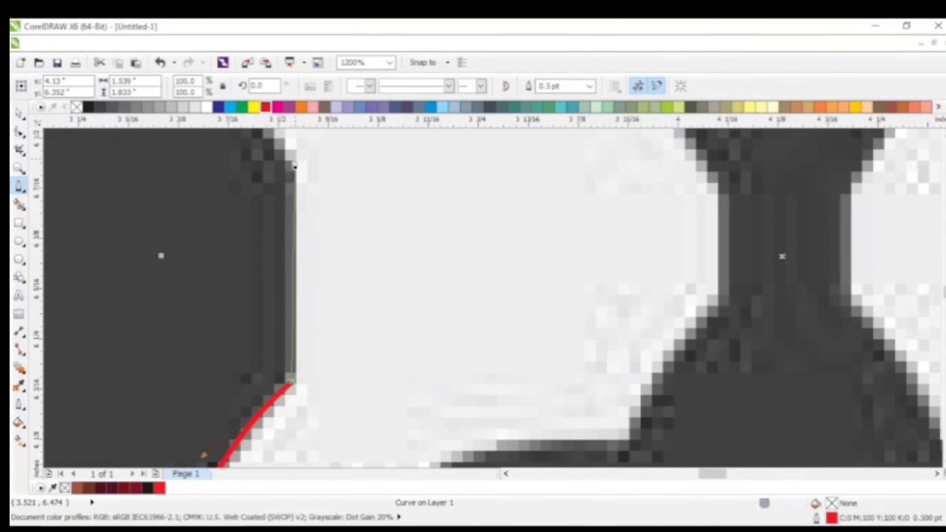
left_click(294, 168)
scroll(468, 386, "down", 2)
scroll(396, 261, "up", 1)
left_click_drag(390, 285, 402, 354)
scroll(330, 201, "down", 2)
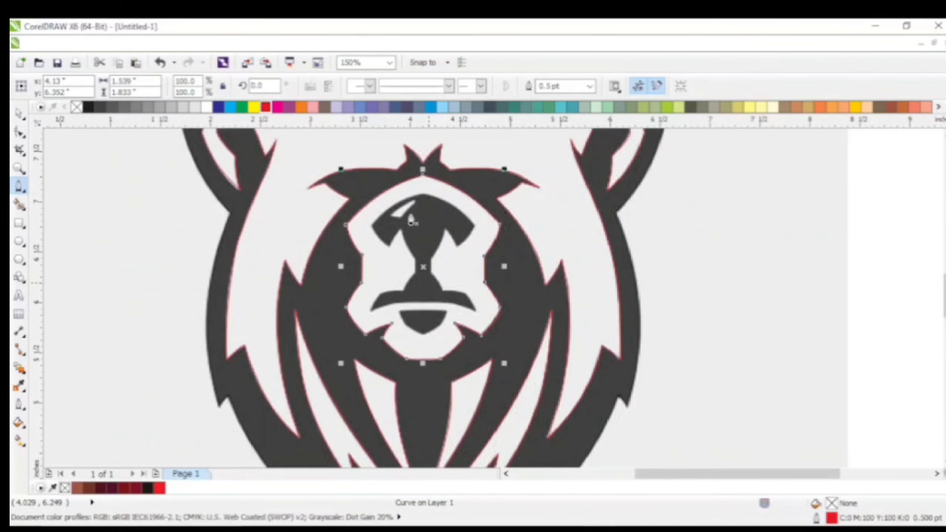
Start the dark nose outline at its left corner and trace over the top to the right corner and the right nostril's lower tip.
scroll(389, 212, "up", 2)
left_click(327, 253)
scroll(487, 221, "down", 2)
scroll(495, 196, "up", 2)
left_click_drag(536, 203, 608, 203)
left_click_drag(720, 327, 798, 413)
left_click_drag(650, 410, 695, 389)
Trace from the right nostril tip up to the inner peak and down the right side of the narrow strip below the nose.
left_click_drag(603, 340, 592, 330)
left_click_drag(563, 433, 551, 449)
left_click_drag(535, 423, 558, 357)
left_click(563, 391)
scroll(562, 391, "down", 1)
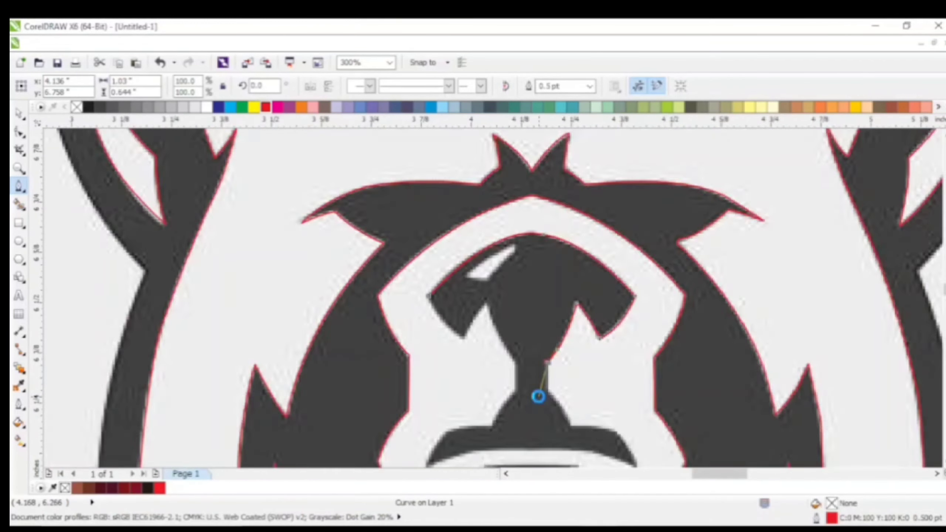
scroll(538, 395, "up", 1)
left_click(555, 389)
Trace the right flare below the nose strip and continue along the mouth's top edge to its right tip.
scroll(554, 388, "down", 2)
scroll(541, 339, "up", 2)
left_click_drag(523, 310, 523, 318)
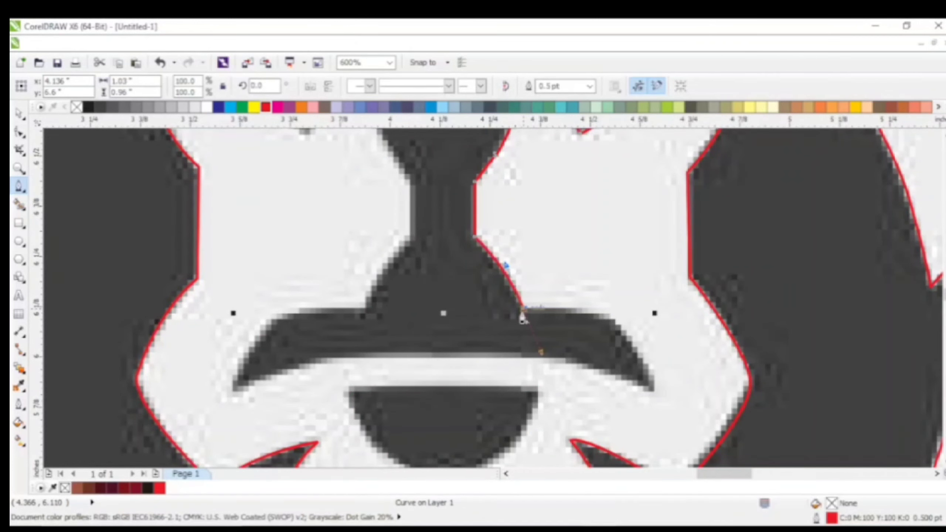
left_click(609, 317)
left_click_drag(656, 389, 658, 409)
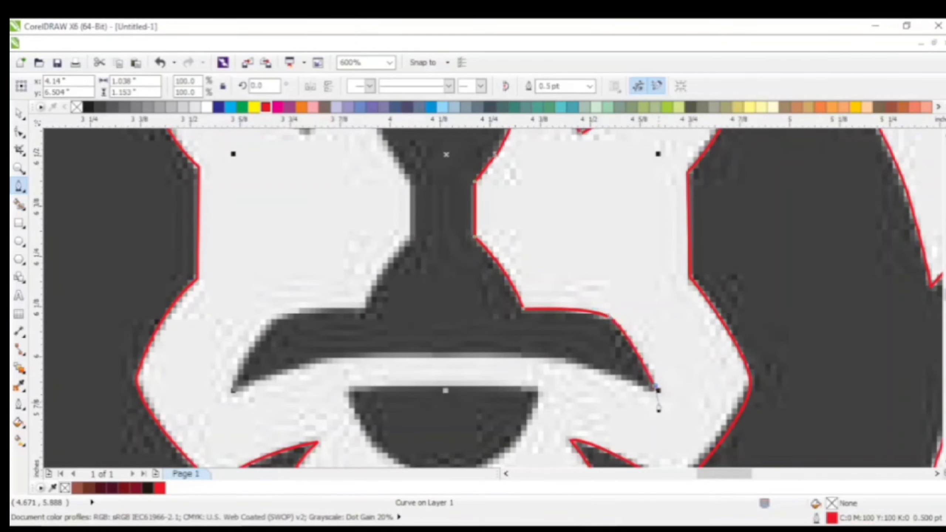
Trace the mouth's curved lower edge from the right tip across to the left tip.
scroll(647, 390, "up", 1)
left_click_drag(485, 325, 450, 320)
scroll(317, 310, "down", 1)
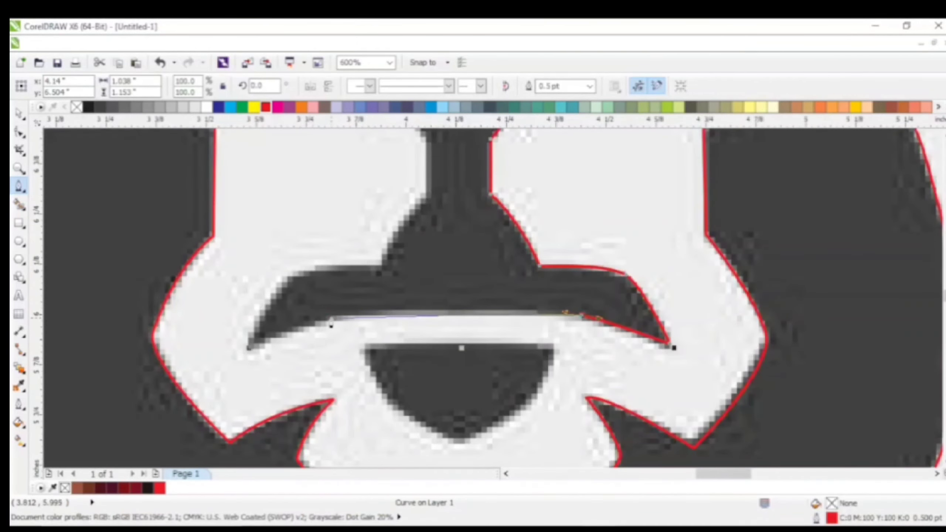
left_click_drag(331, 318, 284, 330)
scroll(250, 351, "up", 1)
left_click(251, 349)
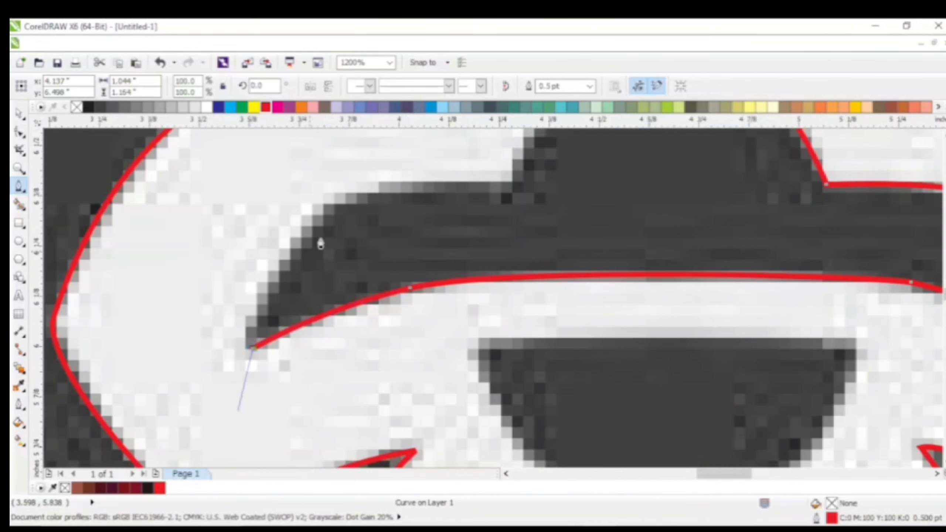
Trace the mouth's left upper edge from the left tip to the corner where it meets the nose strip.
scroll(240, 410, "down", 1)
scroll(291, 308, "up", 1)
left_click_drag(329, 289, 430, 265)
left_click(459, 288)
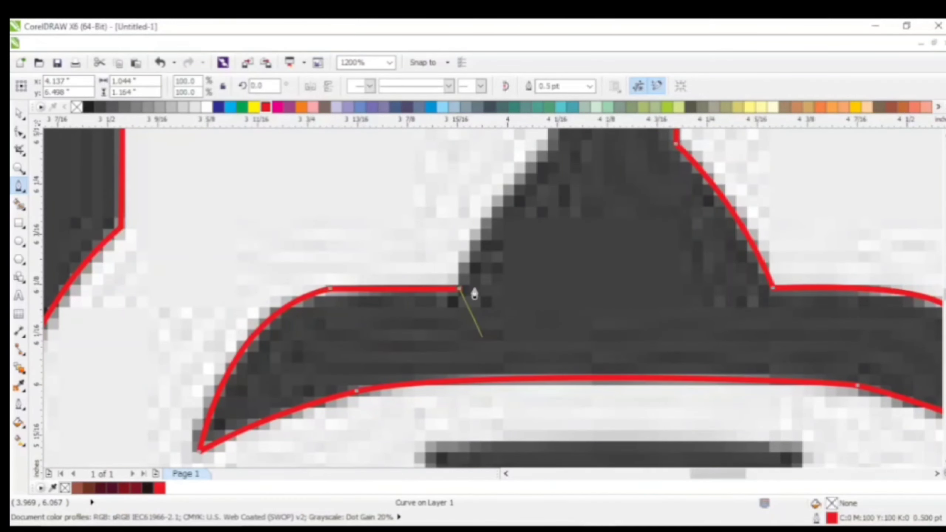
Trace the left flare up to the narrow nose strip and continue up the strip's straight left side.
scroll(471, 292, "down", 1)
scroll(503, 199, "up", 1)
left_click_drag(520, 239, 564, 217)
scroll(536, 373, "down", 1)
scroll(534, 232, "up", 1)
double_click(520, 380)
left_click(520, 270)
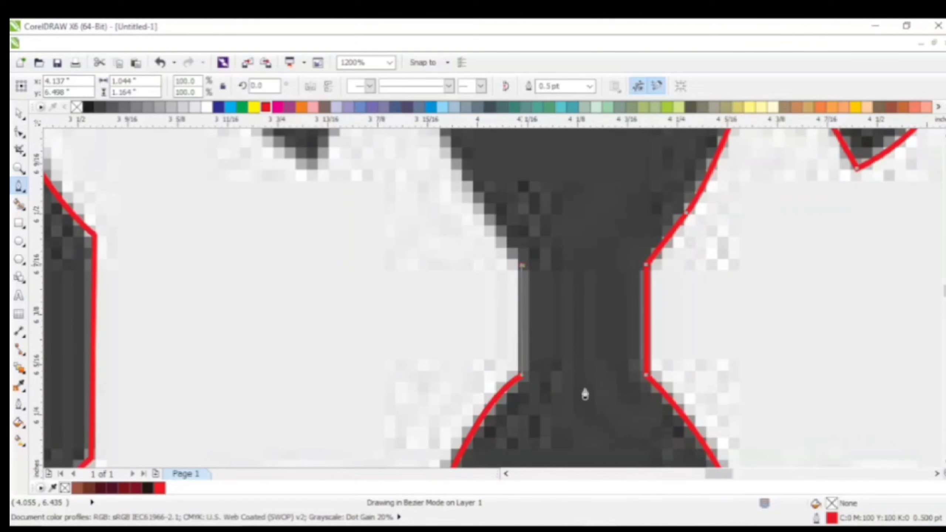
Trace up to the left inner peak and around the left nostril tip, closing the nose outline at its left corner.
scroll(586, 390, "down", 1)
left_click_drag(494, 205, 489, 156)
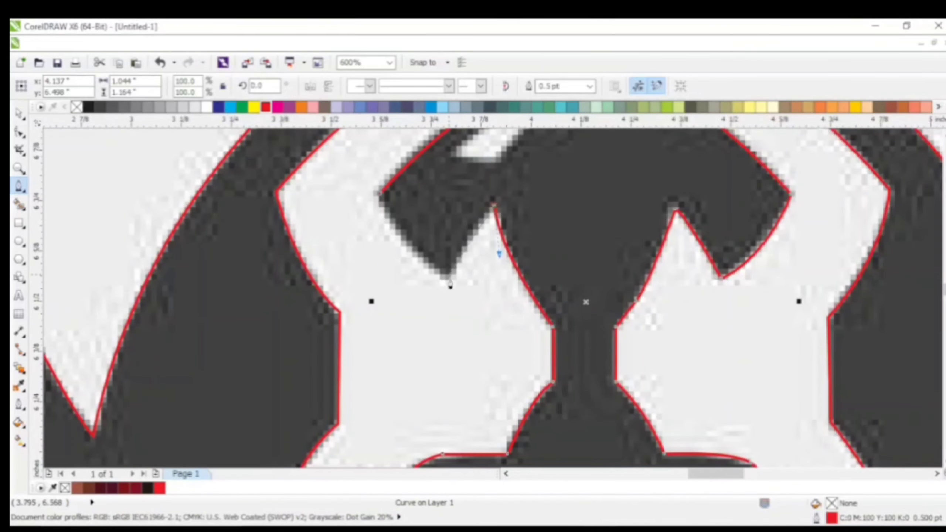
left_click(449, 285)
left_click(379, 191)
Trace the small light highlight on the upper left of the nose as a closed curve.
scroll(412, 273, "down", 1)
scroll(468, 196, "up", 1)
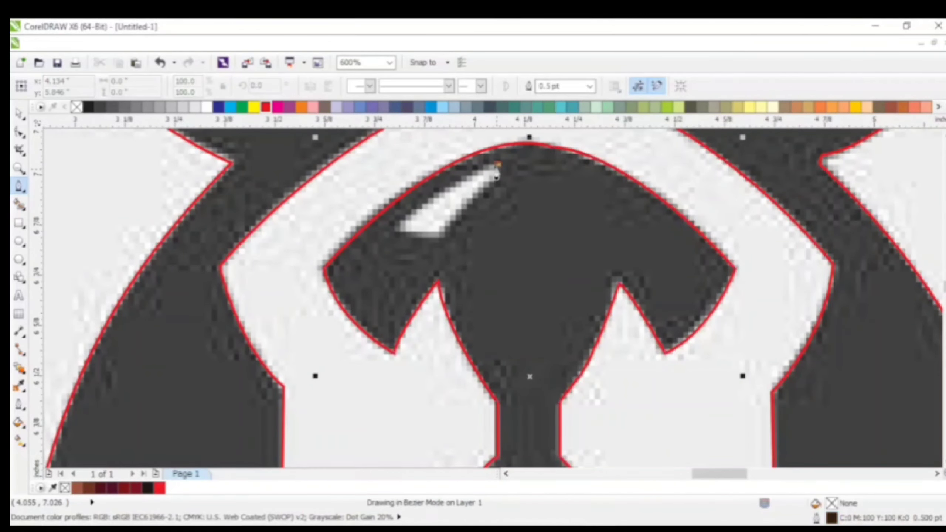
left_click(495, 179)
left_click_drag(443, 236, 436, 257)
left_click(443, 235, "alt")
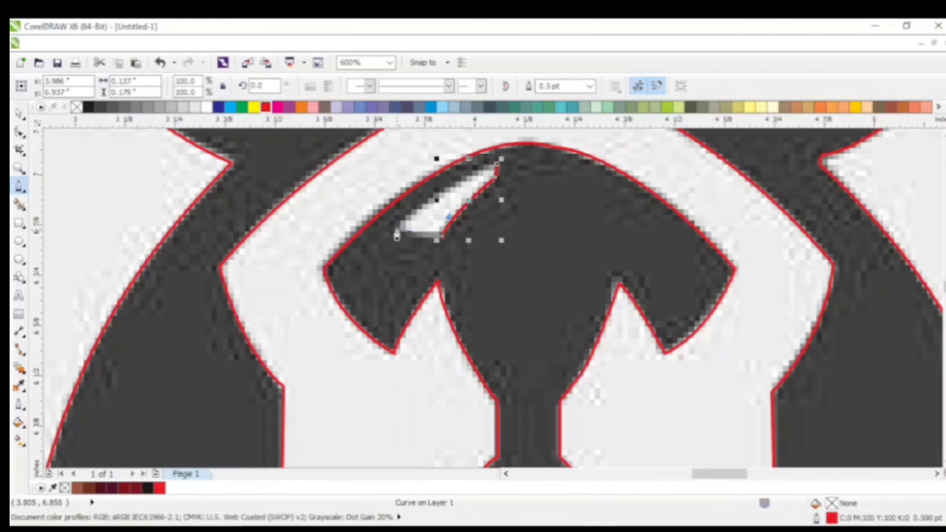
left_click(499, 162)
scroll(472, 231, "down", 3)
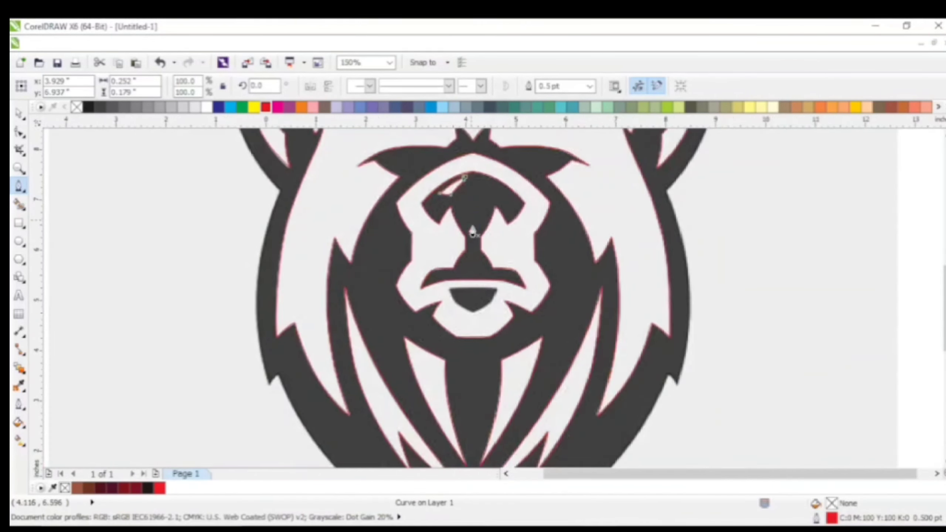
Trace the dark lower lip shape below the mouth with a straight top edge and curved sides meeting at its bottom point.
scroll(449, 287, "up", 1)
left_click(450, 289)
left_click(498, 289)
scroll(475, 314, "up", 2)
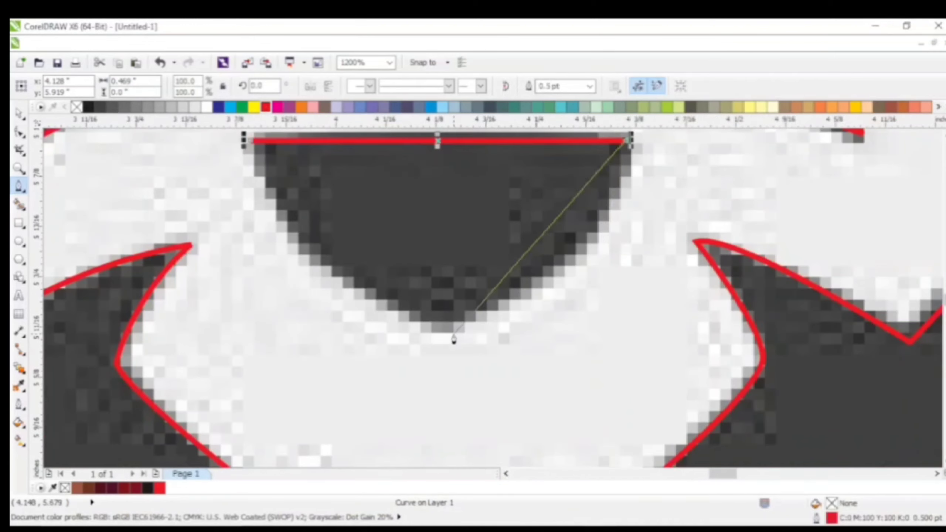
left_click_drag(571, 258, 512, 307)
left_click(448, 338)
left_click_drag(252, 141, 240, 220)
scroll(454, 309, "down", 6)
key("Escape")
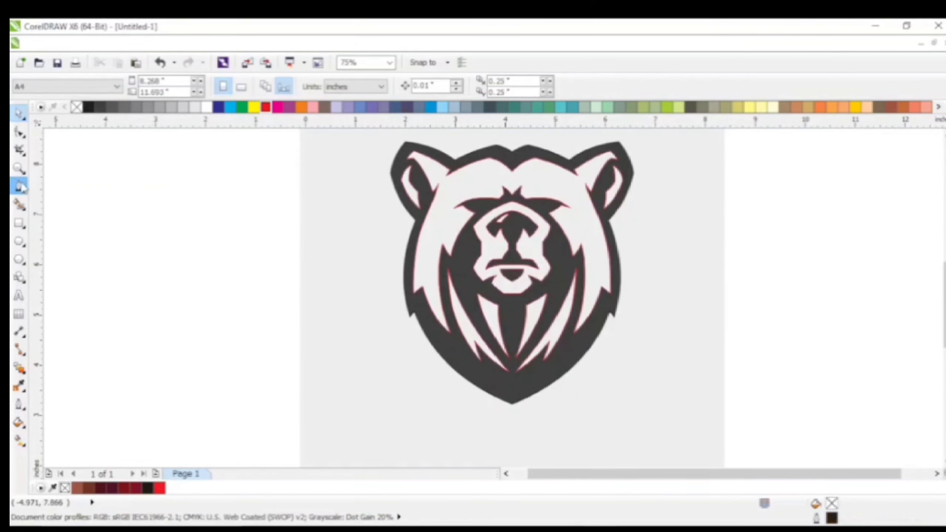
Start the bear's outer silhouette at the chin tip and trace the right jaw up to the notch's inner corner, using a red outline.
scroll(514, 403, "up", 2)
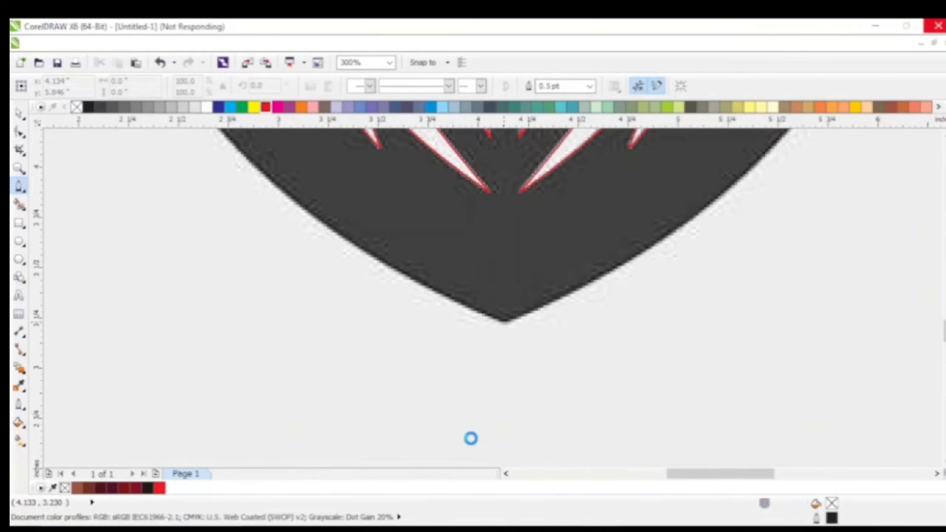
scroll(567, 414, "up", 1)
scroll(713, 282, "down", 2)
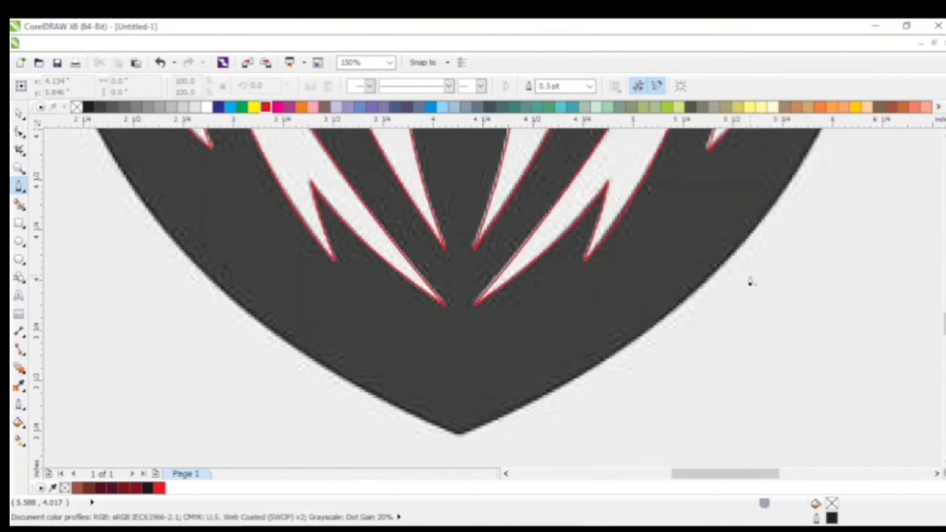
left_click(463, 433)
left_click_drag(670, 311, 726, 251)
scroll(423, 444, "down", 1)
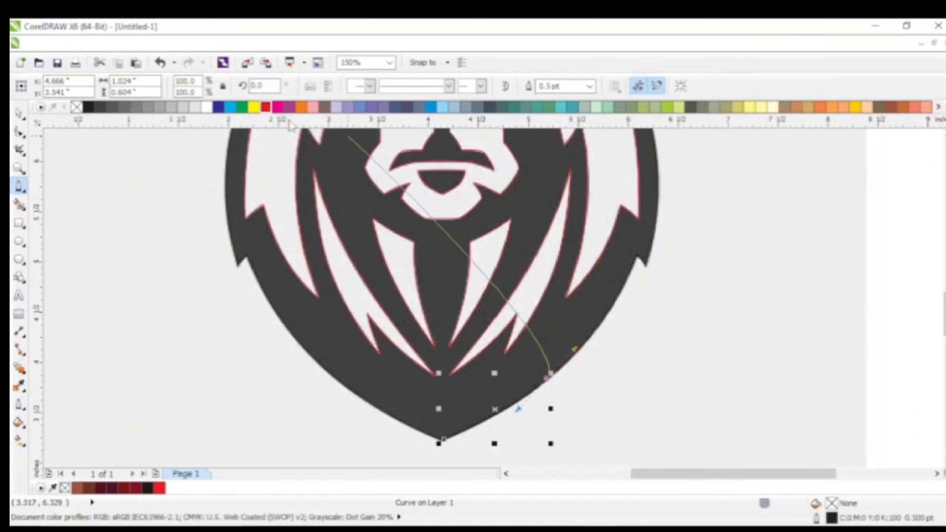
scroll(614, 313, "up", 1)
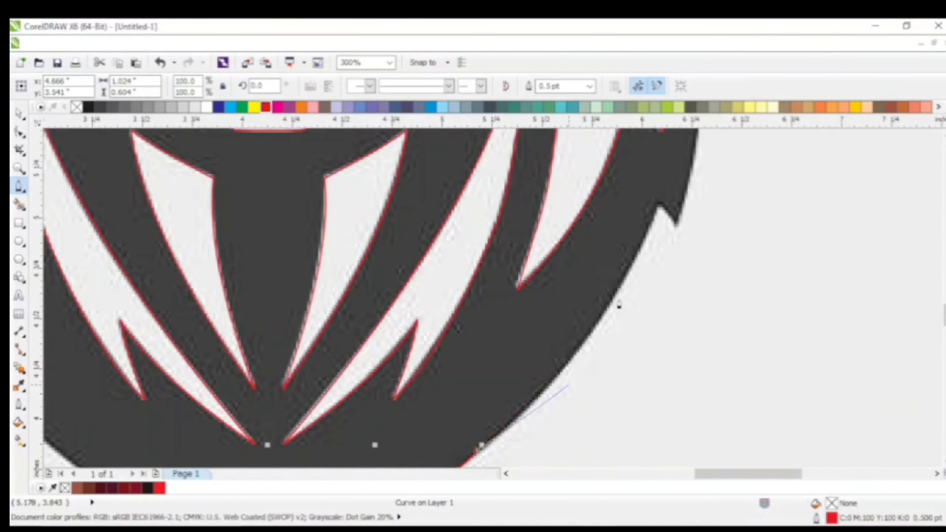
left_click_drag(627, 271, 668, 181)
left_click(661, 203, "alt")
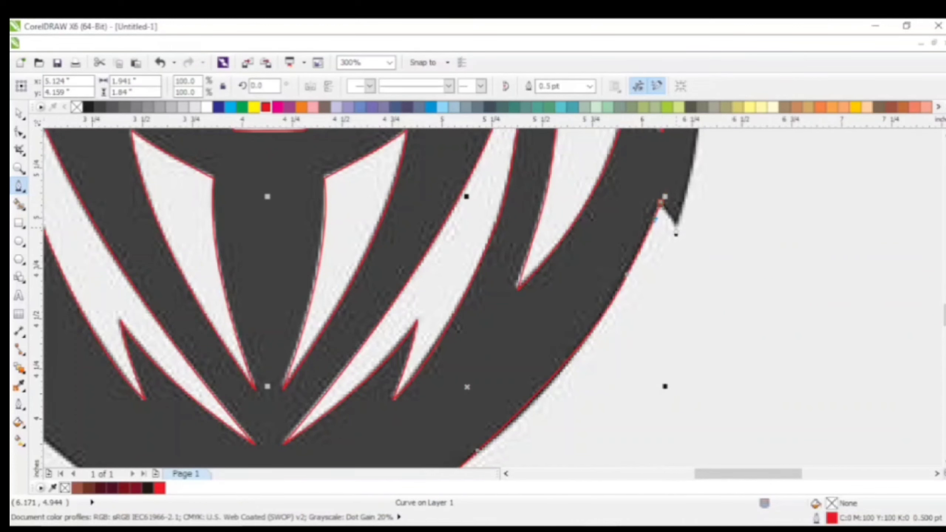
Continue the silhouette around the right cheek notch and up the cheek's outer edge to the base of the right ear.
left_click_drag(676, 226, 680, 237)
left_click(677, 226, "alt")
scroll(681, 363, "down", 1)
scroll(722, 183, "up", 1)
left_click_drag(655, 176, 640, 145)
scroll(703, 335, "down", 1)
scroll(670, 321, "up", 1)
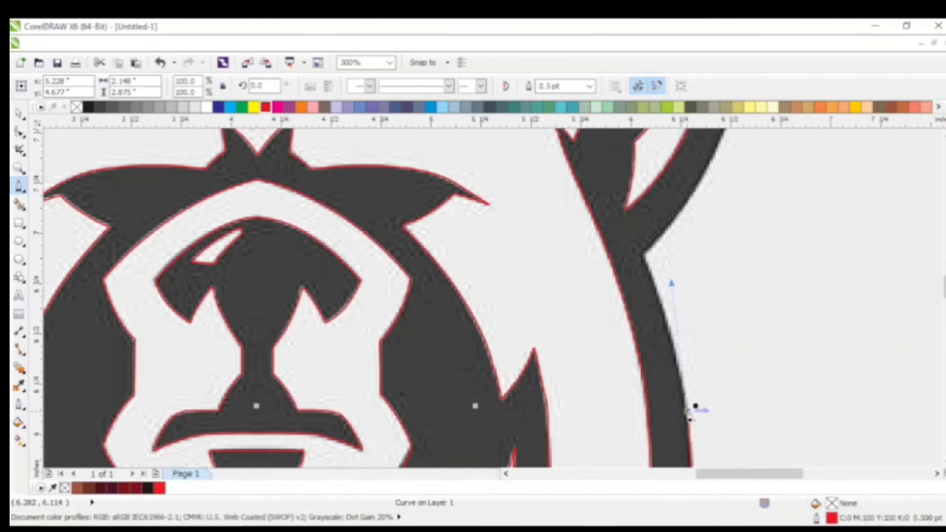
left_click(688, 411, "alt")
left_click_drag(644, 255, 620, 208)
left_click(643, 256, "alt")
Trace the right ear's outer edge around its pointed tip and down to the valley where it meets the forehead.
scroll(644, 256, "down", 2)
scroll(577, 208, "up", 1)
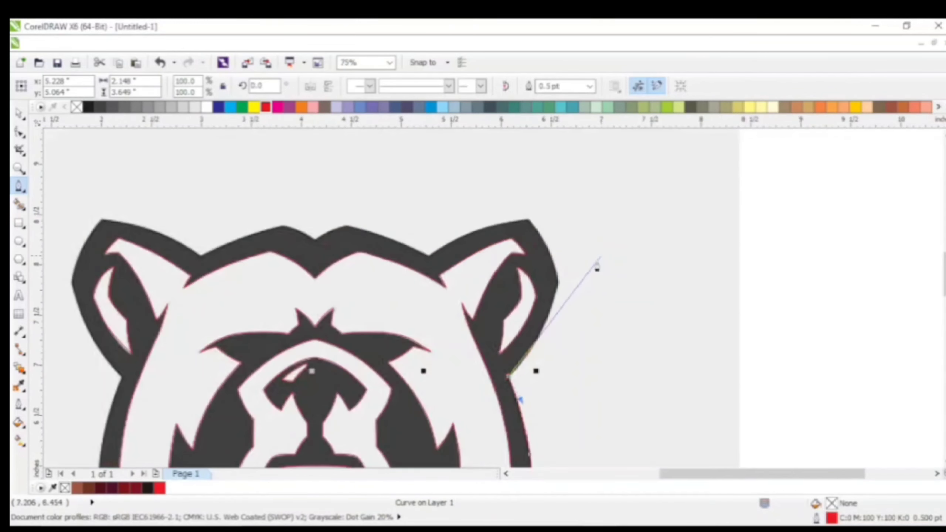
scroll(545, 341, "up", 1)
left_click_drag(568, 255, 513, 149)
left_click(568, 254, "alt")
left_click(575, 221)
scroll(553, 221, "down", 1)
scroll(555, 223, "up", 1)
left_click(556, 209, "alt")
left_click_drag(355, 285, 297, 344)
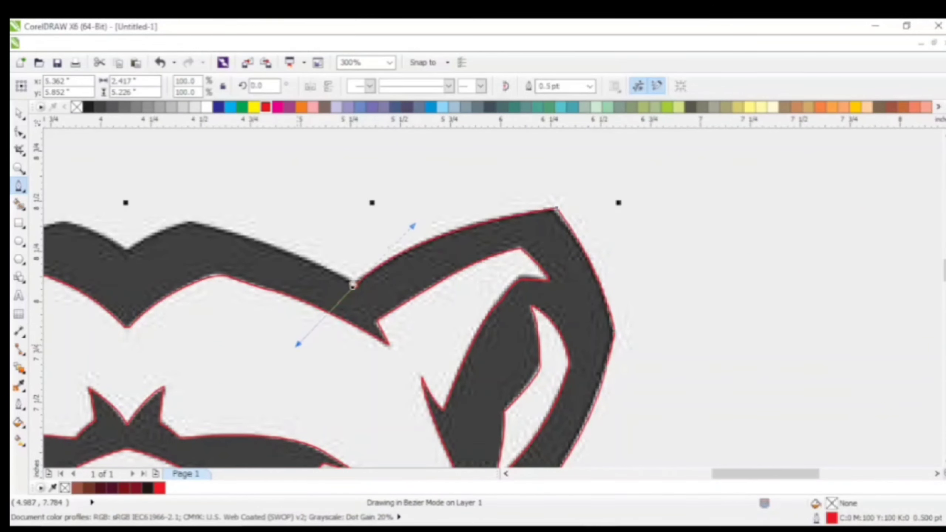
left_click(353, 285, "alt")
Trace the top of the head over the right hump, through the central dip and onto the left hump.
scroll(360, 274, "down", 1)
scroll(493, 298, "up", 1)
left_click_drag(326, 246, 229, 228)
scroll(271, 272, "up", 2)
left_click(490, 169, "alt")
left_click_drag(230, 279, 71, 386)
scroll(573, 372, "down", 1)
left_click(402, 326, "alt")
left_click_drag(274, 268, 223, 269)
Trace from the valley beside the left ear around the ear's tip and outer edge down to its base.
scroll(507, 391, "down", 2)
scroll(728, 290, "up", 3)
scroll(728, 290, "down", 2)
mouse_move(562, 316)
left_mouse_down()
mouse_move(543, 333)
mouse_move(566, 312)
left_mouse_up()
scroll(565, 313, "up", 1)
left_click_drag(165, 243, 160, 224)
scroll(401, 214, "down", 1)
left_click_drag(333, 286, 341, 345)
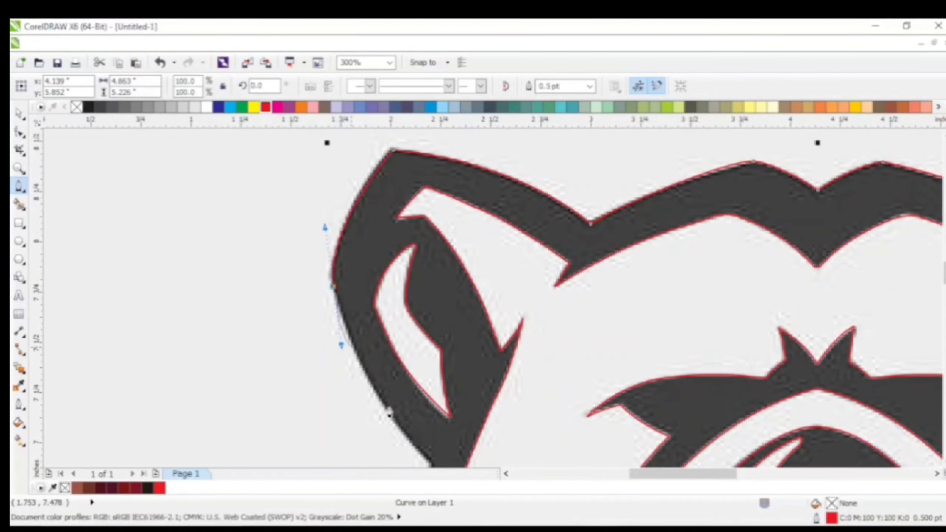
scroll(389, 413, "down", 1)
left_click_drag(417, 366, 437, 387)
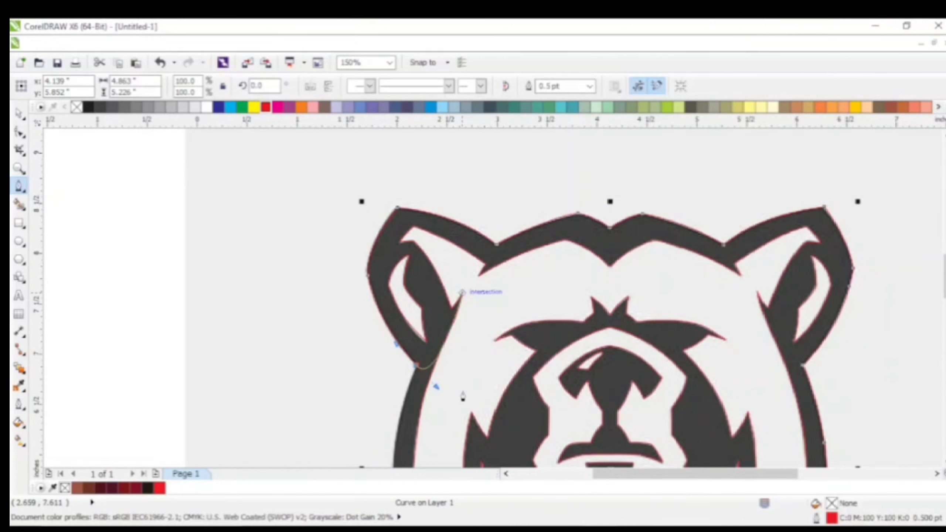
Trace the left cheek's outer edge down to the notch and its inner corner, continuing partway along the left jaw.
scroll(463, 298, "down", 1)
scroll(443, 388, "up", 1)
left_click_drag(462, 432, 492, 439)
scroll(445, 399, "up", 1)
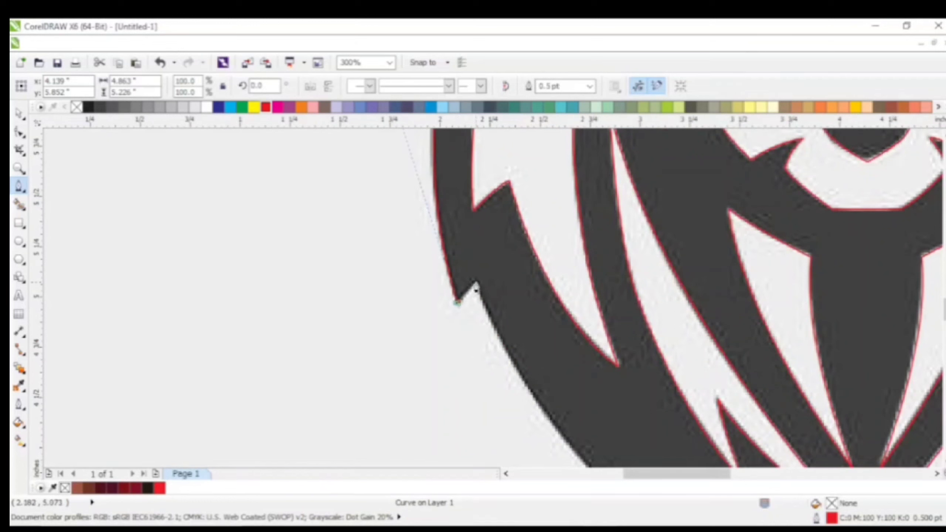
scroll(581, 454, "down", 1)
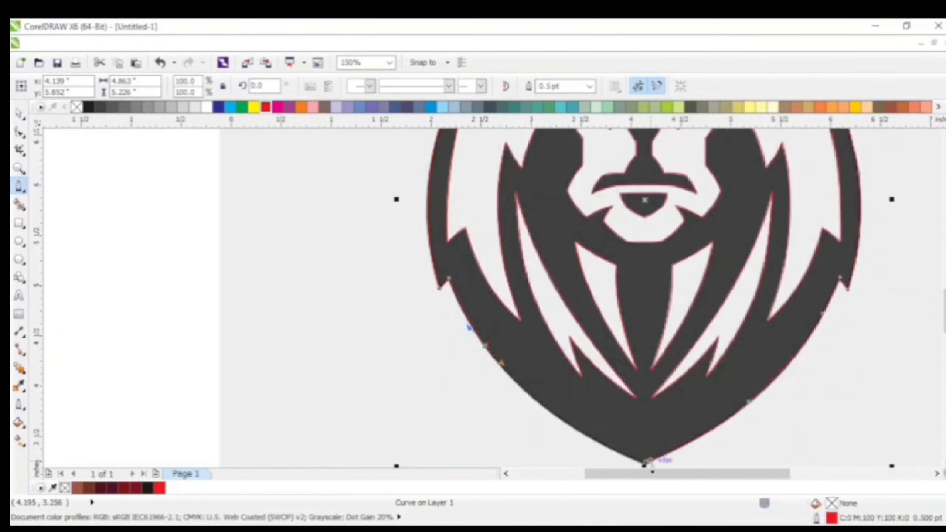
Trace the rest of the left jaw to the chin tip and close the outer silhouette.
scroll(648, 458, "up", 1)
left_click_drag(646, 460, 806, 434)
scroll(655, 391, "up", 2)
scroll(621, 358, "down", 1)
scroll(450, 284, "up", 1)
left_click(450, 238, "alt")
left_click_drag(528, 276, 555, 291)
left_click(527, 277, "alt")
scroll(545, 293, "down", 4)
key("space")
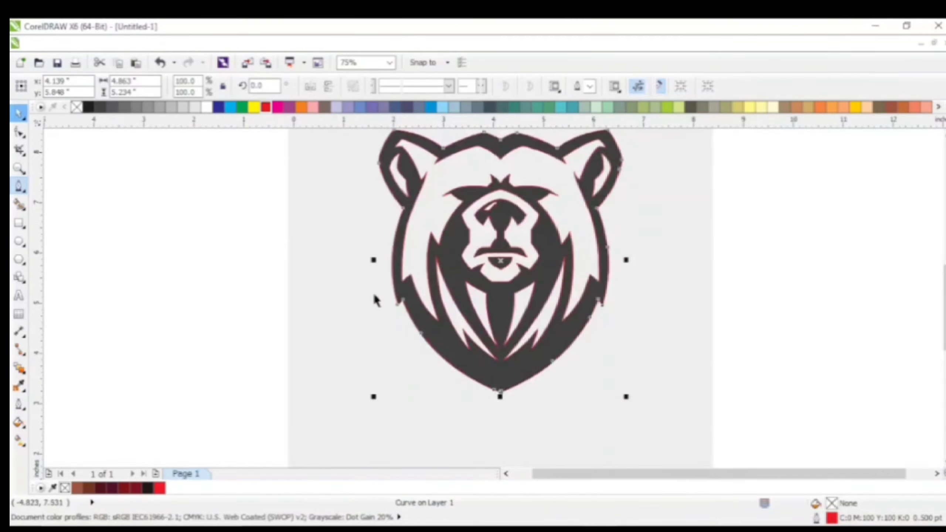
scroll(772, 323, "down", 1)
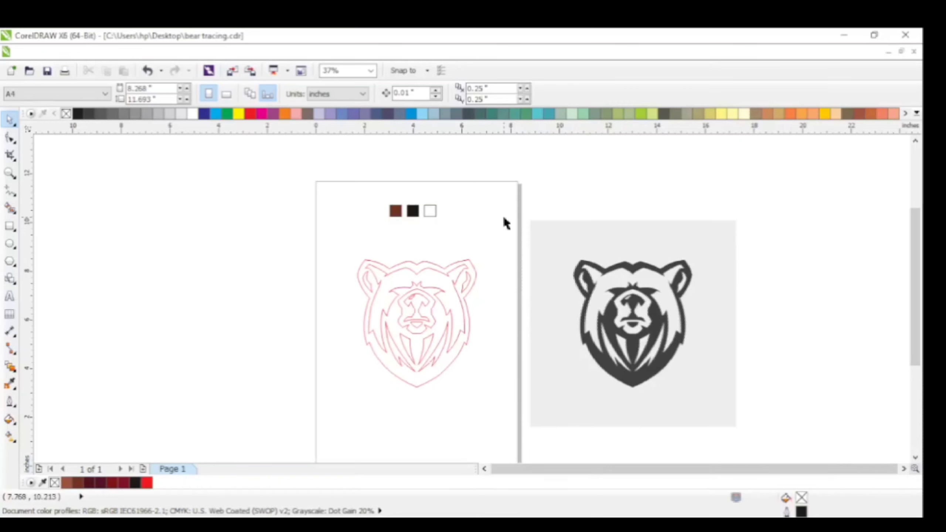
scroll(430, 292, "up", 2)
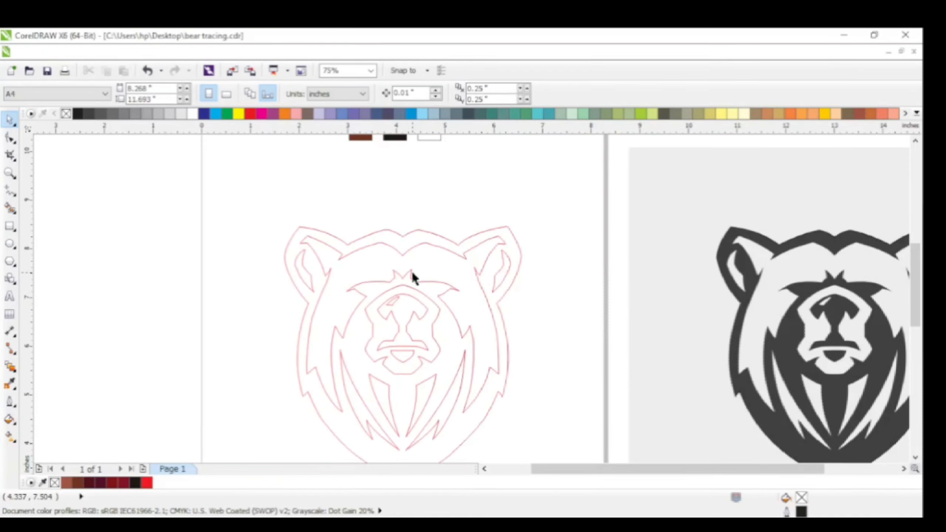
scroll(411, 271, "down", 2)
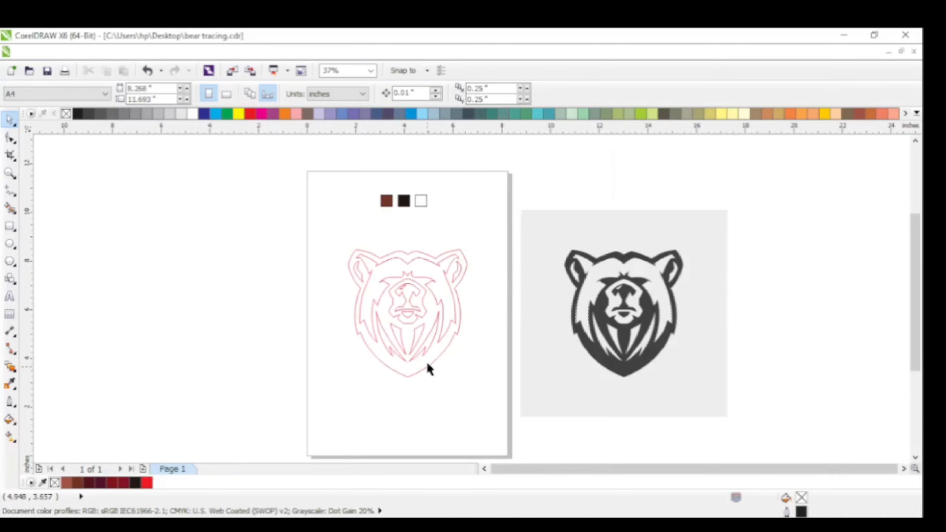
scroll(426, 361, "up", 2)
scroll(426, 361, "down", 2)
Delete the intermediate nodes midway along the right and left jaw curves of the outer silhouette to smooth them.
left_click(10, 138)
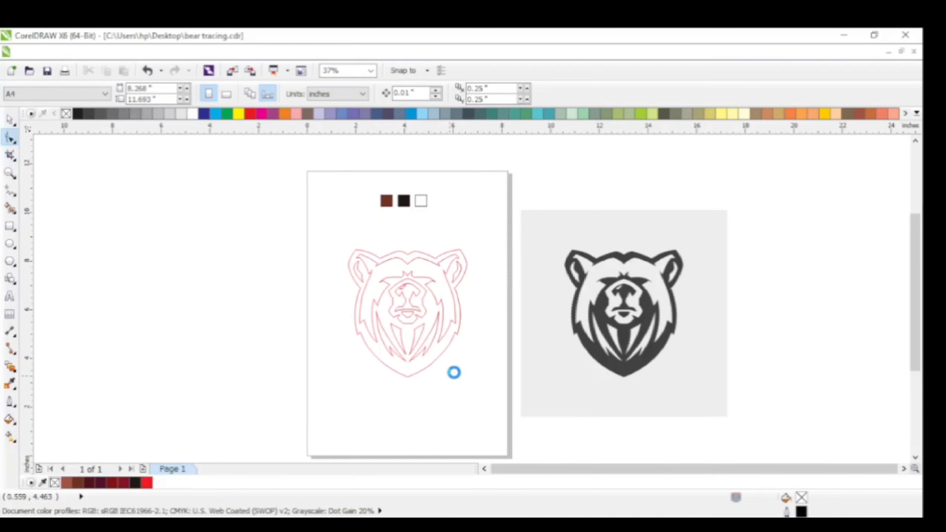
scroll(454, 371, "up", 2)
left_click(348, 346)
scroll(347, 354, "up", 1)
scroll(390, 346, "up", 1)
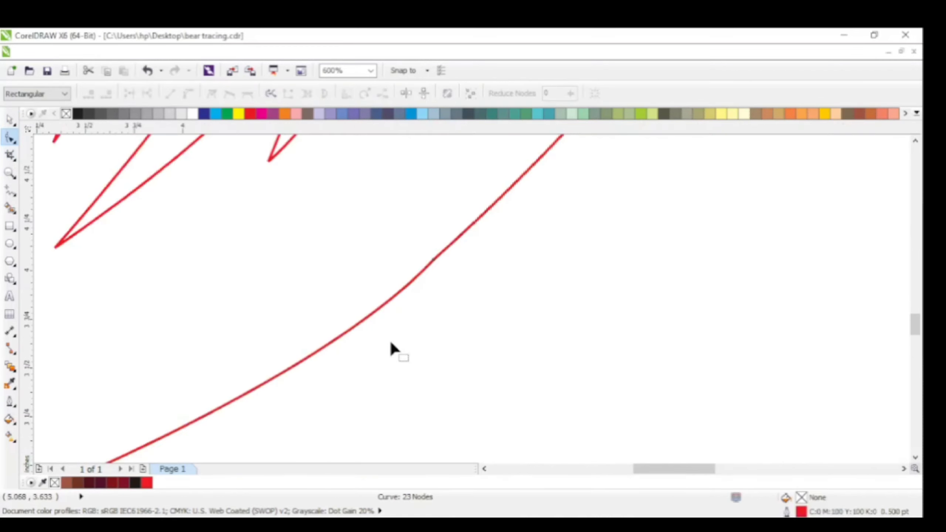
scroll(484, 357, "down", 1)
left_click_drag(365, 287, 415, 333)
scroll(415, 333, "down", 1)
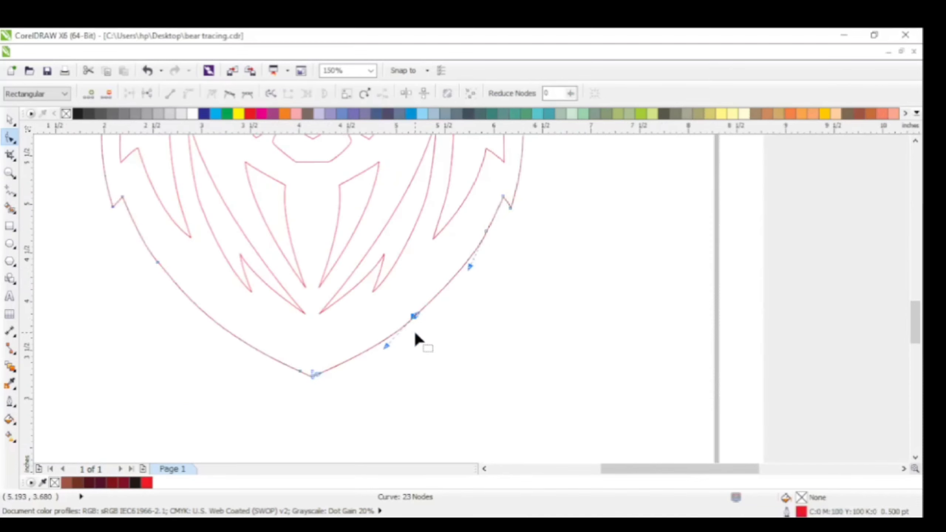
key("Delete")
scroll(390, 335, "down", 1)
scroll(305, 320, "up", 1)
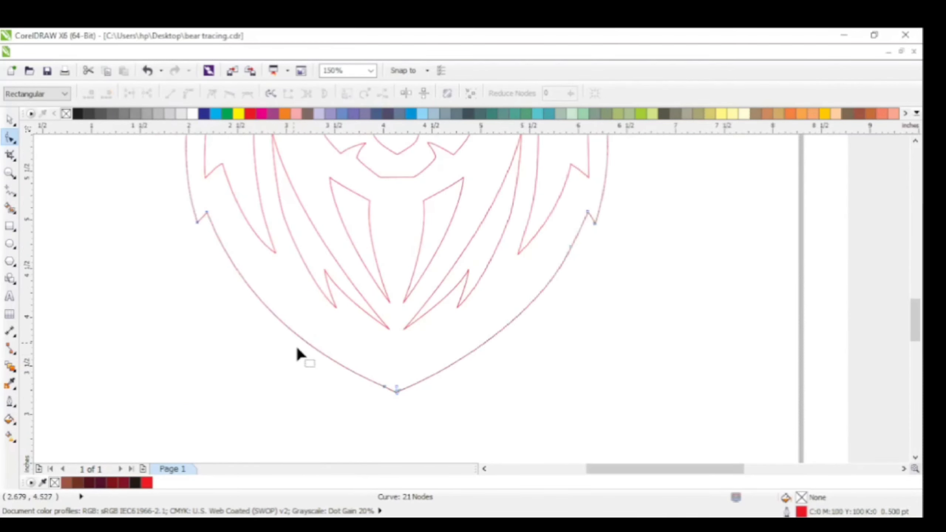
Try to delete the surplus nodes beside the outer silhouette's chin tip.
scroll(595, 340, "down", 2)
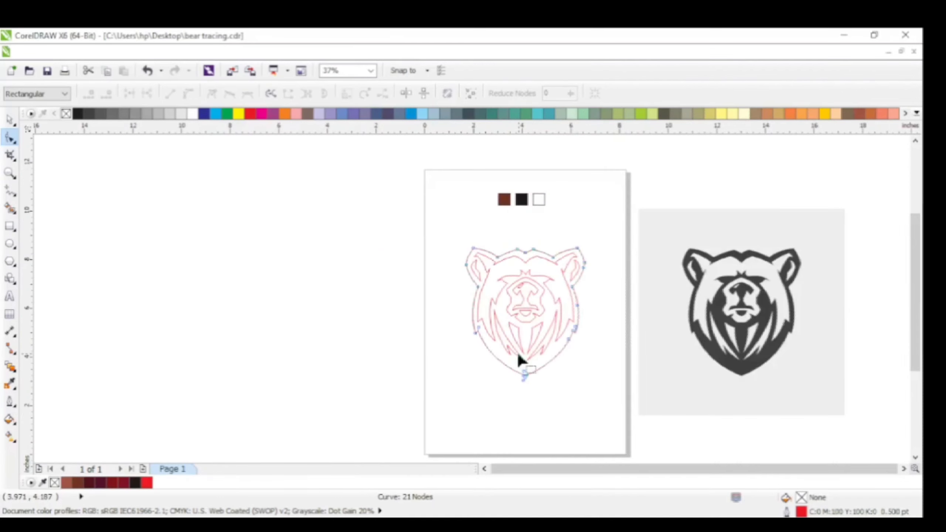
scroll(542, 386, "up", 3)
left_click_drag(603, 352, 548, 402)
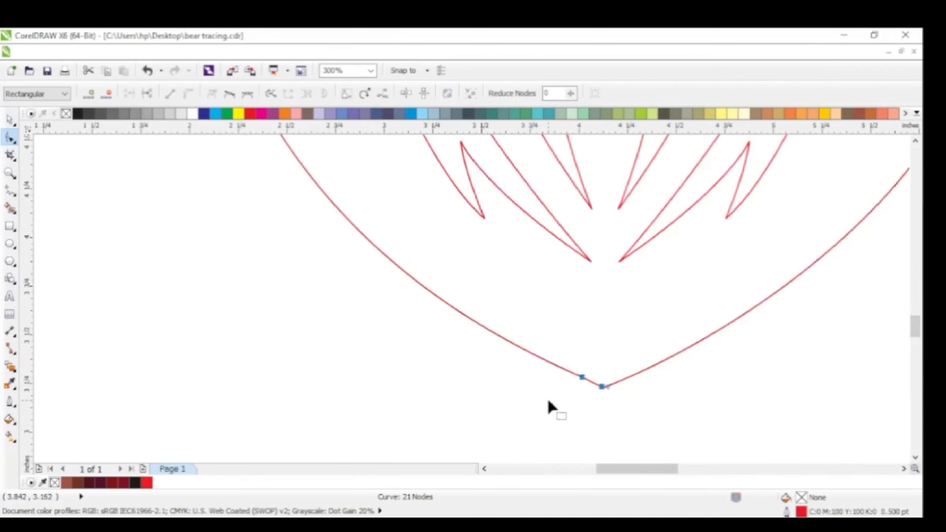
key("Delete")
key("ctrl+z")
left_click_drag(574, 401, 573, 402)
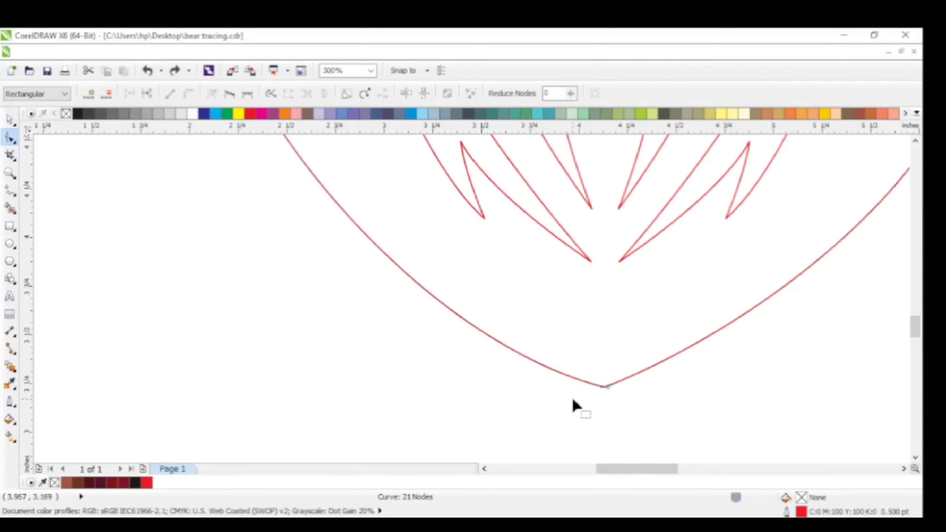
key("Delete")
scroll(522, 404, "down", 4)
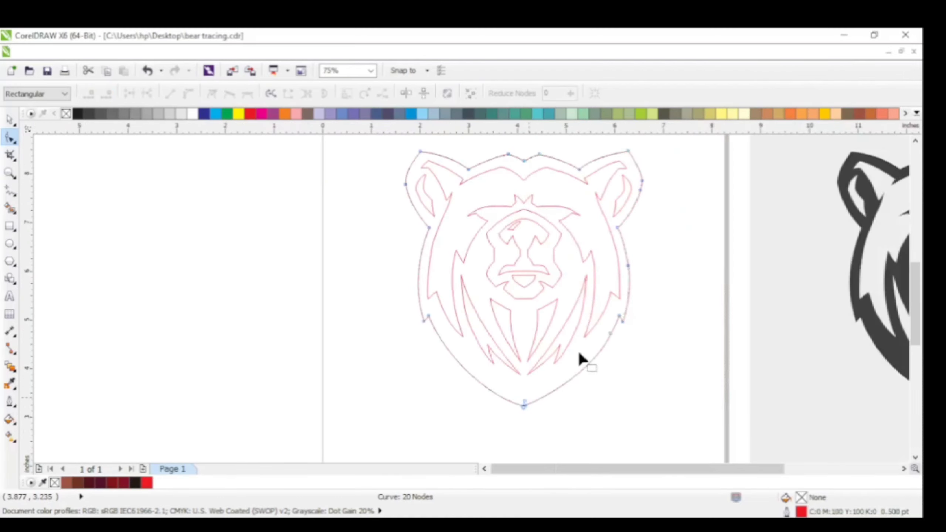
scroll(581, 360, "up", 2)
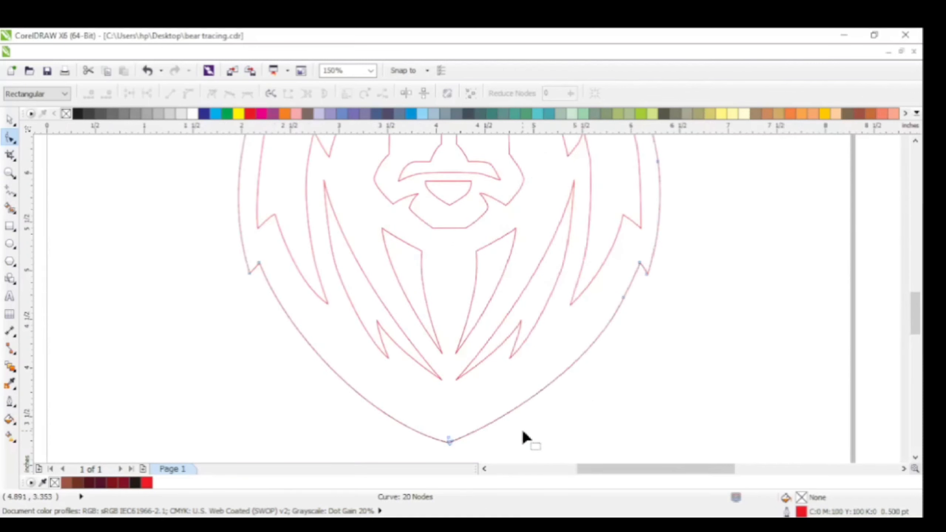
key("ctrl+z")
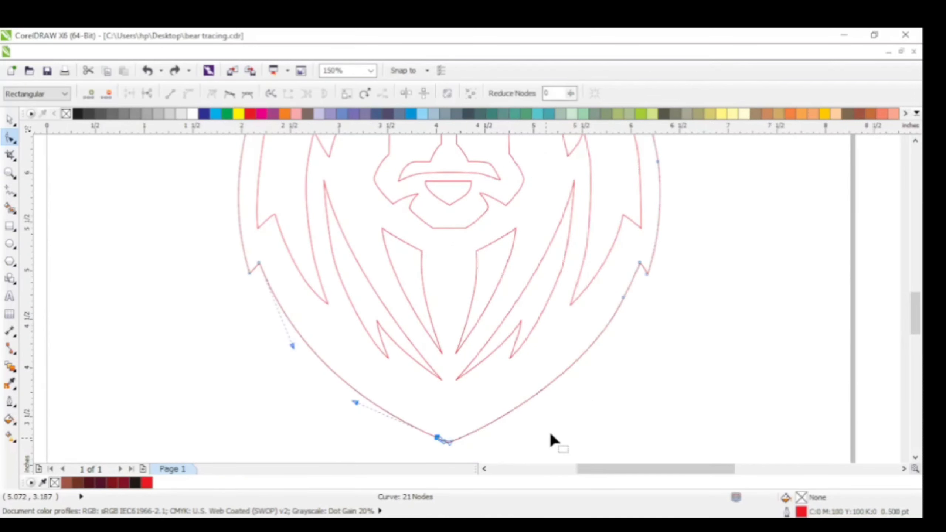
scroll(503, 433, "down", 4)
scroll(522, 324, "up", 4)
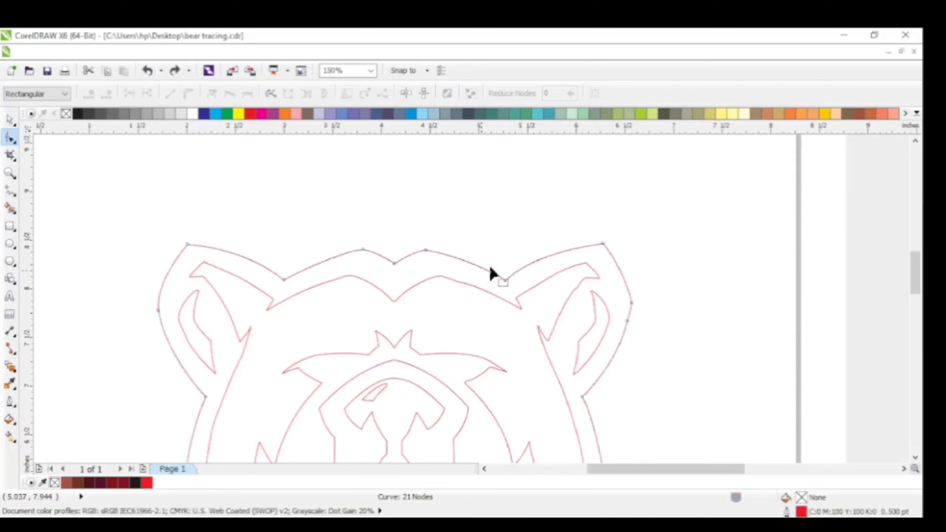
scroll(490, 274, "down", 2)
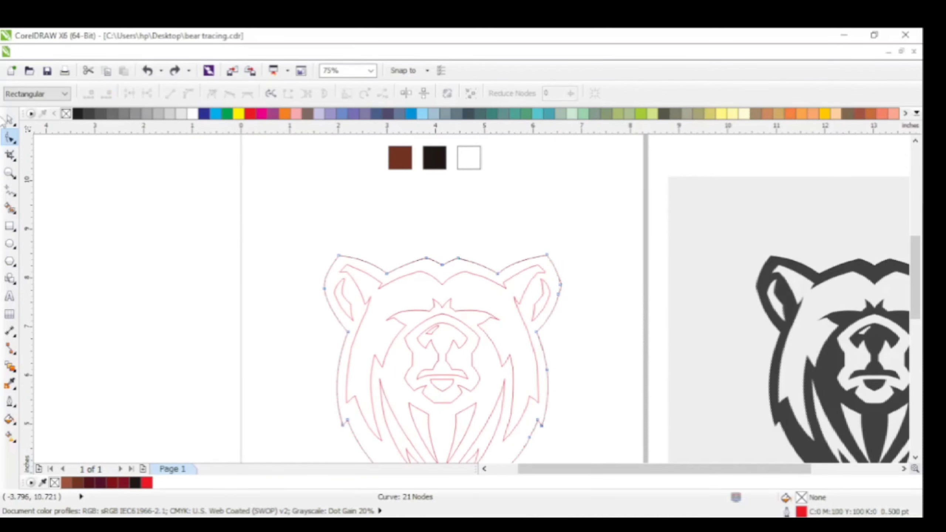
left_click(403, 243)
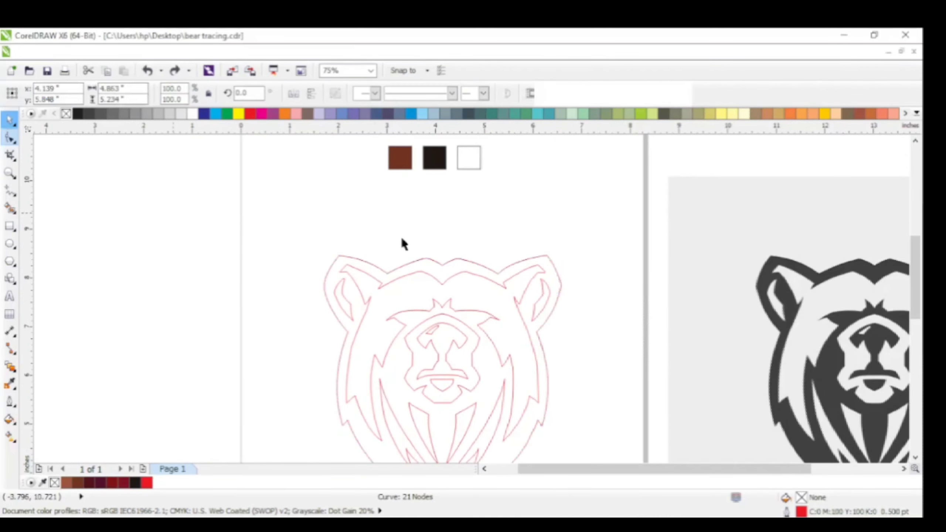
scroll(400, 235, "down", 2)
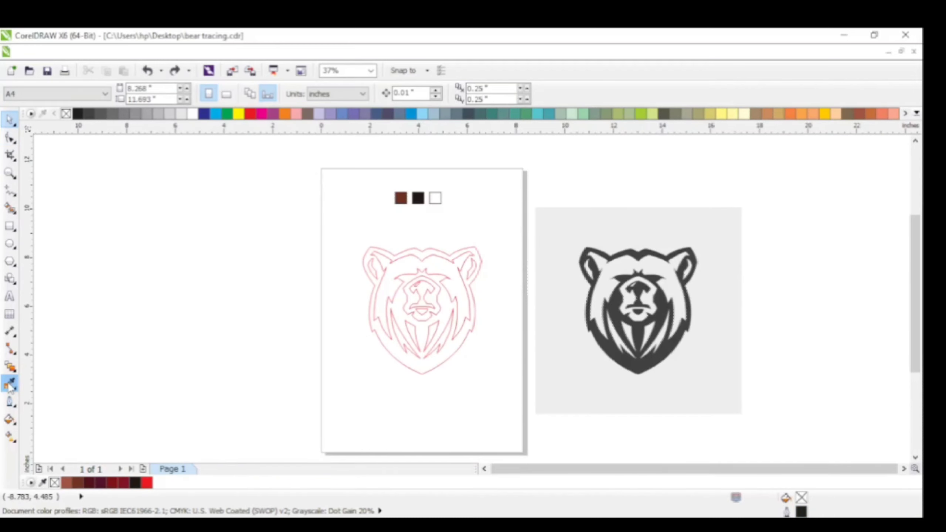
Try to fill the outer silhouette with the near-black #211813 sampled from the middle colour swatch.
left_click(10, 384)
left_click(418, 198)
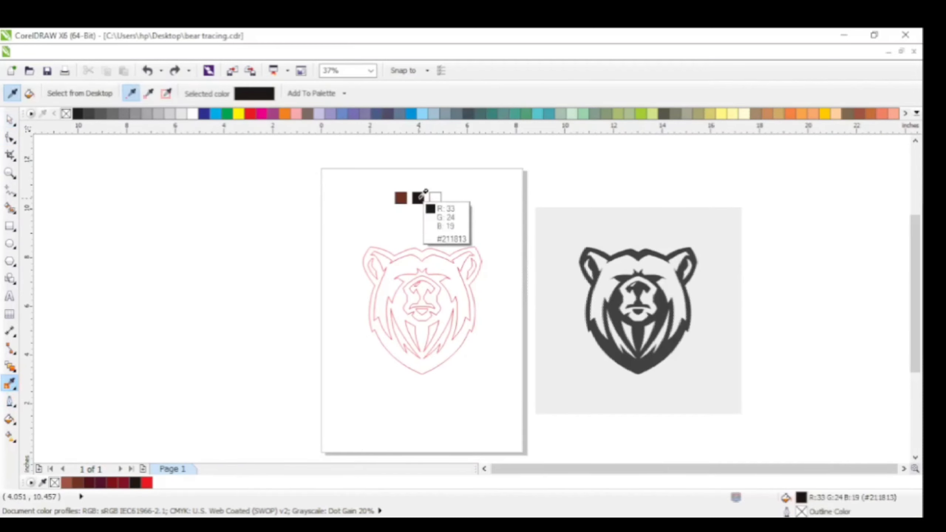
scroll(443, 352, "up", 4)
left_click(441, 351)
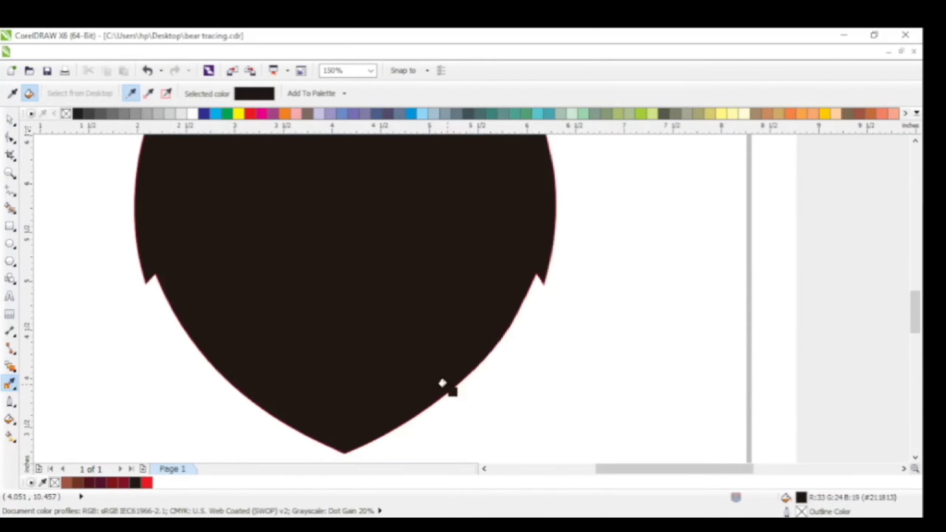
key("ctrl+z")
scroll(509, 364, "down", 4)
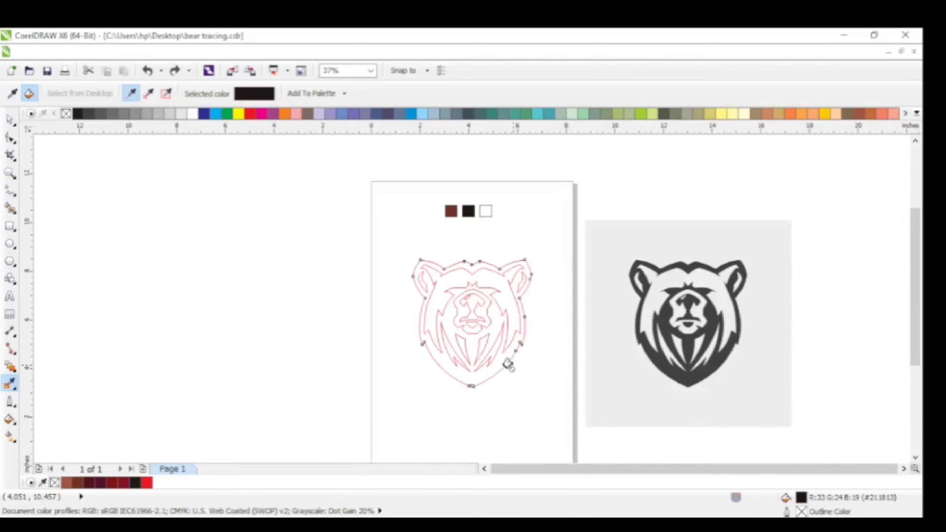
Deselect the outer silhouette and select all the inner face, ear, muzzle and throat curves together.
left_click(11, 121)
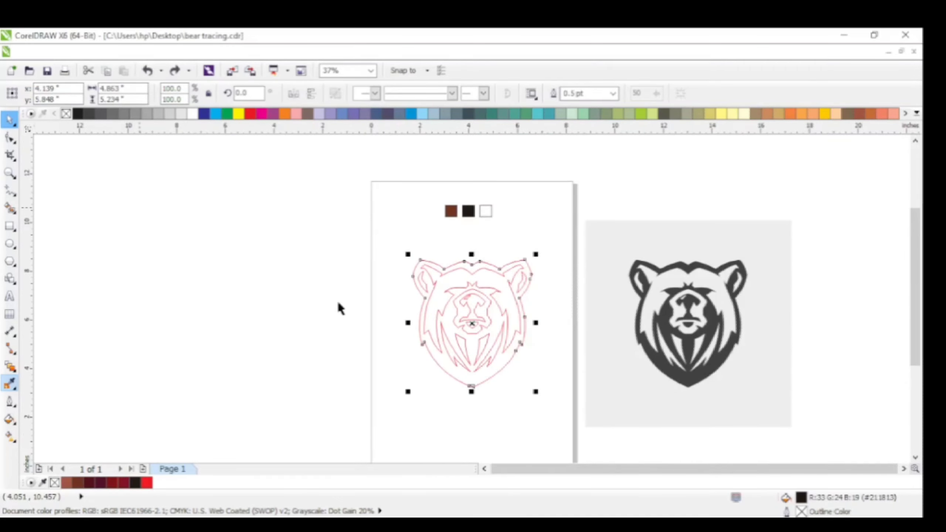
left_click(354, 238)
left_click_drag(579, 356, 581, 387)
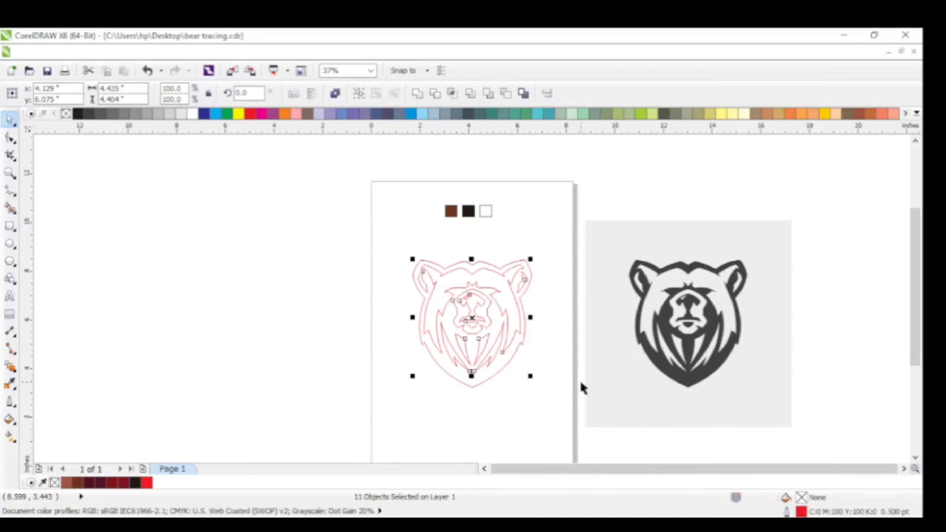
Fill the outer bear head silhouette with the near-black #211813 sampled from the middle swatch.
left_click(10, 383)
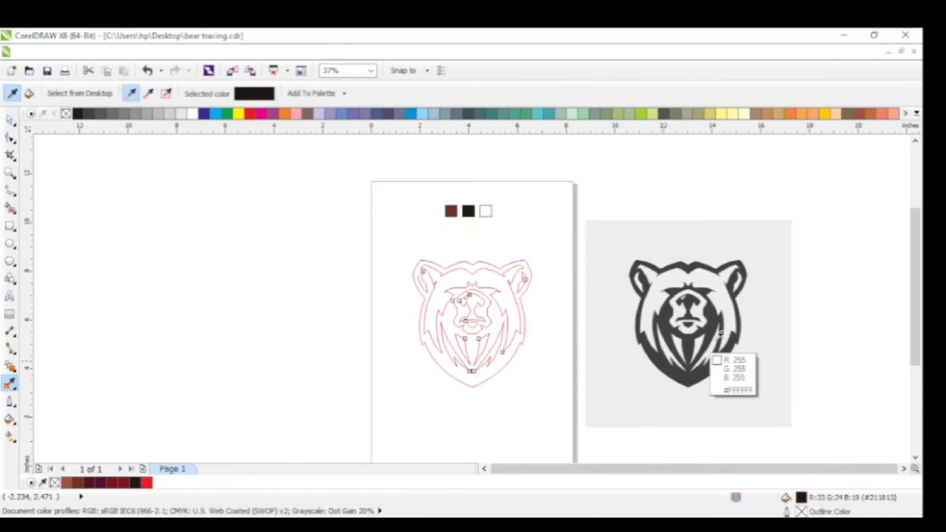
scroll(666, 332, "up", 1)
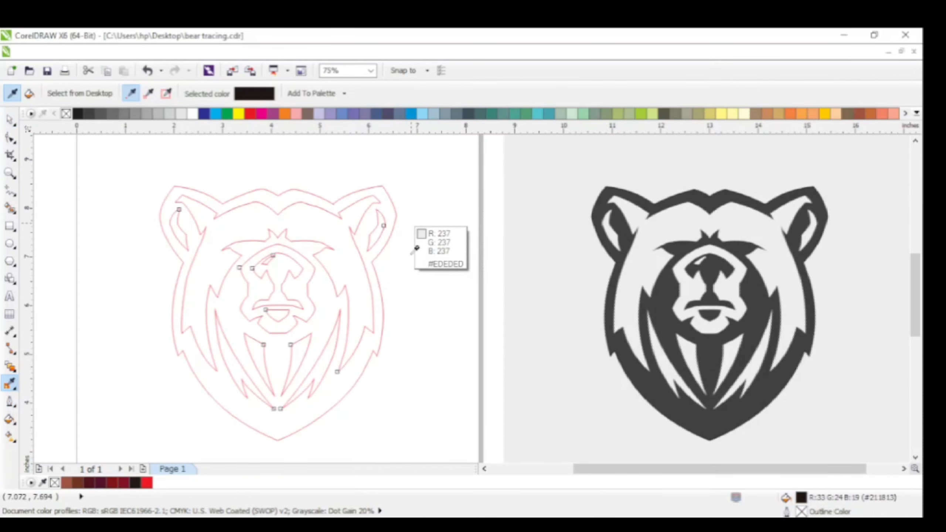
scroll(417, 249, "down", 1)
left_click(337, 170)
scroll(359, 328, "up", 1)
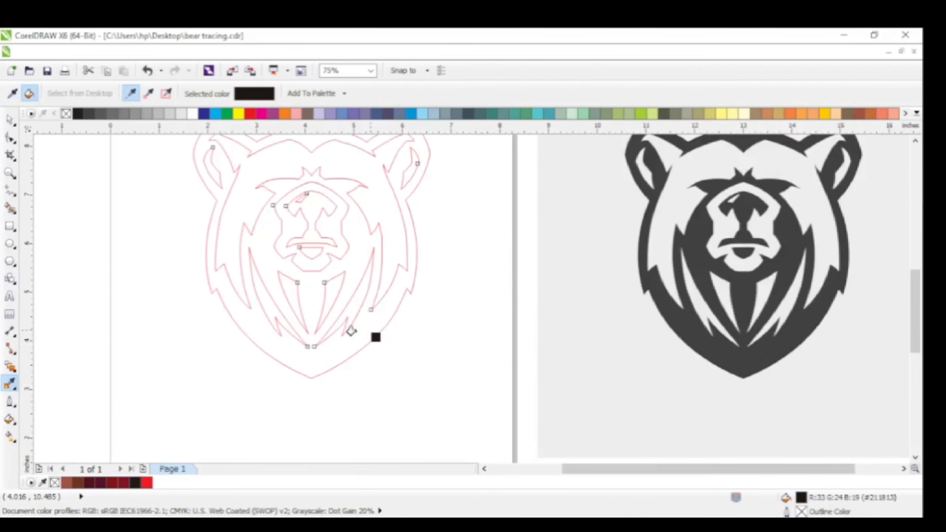
left_click(360, 326)
scroll(401, 342, "down", 1)
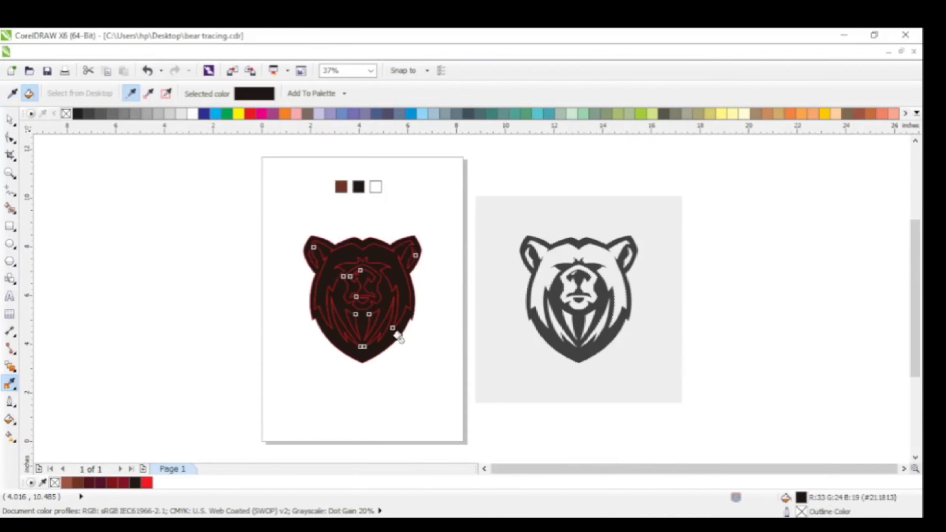
scroll(293, 260, "up", 1)
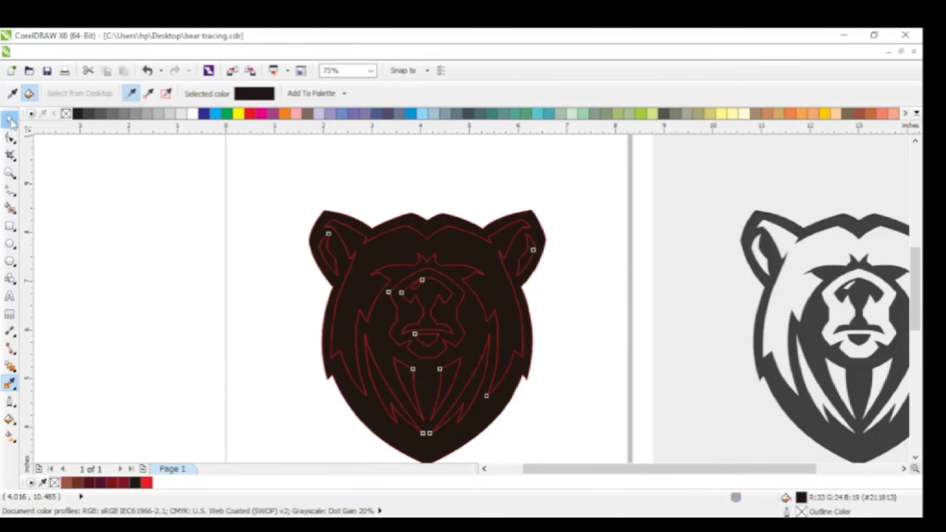
left_click(267, 323)
scroll(268, 323, "down", 1)
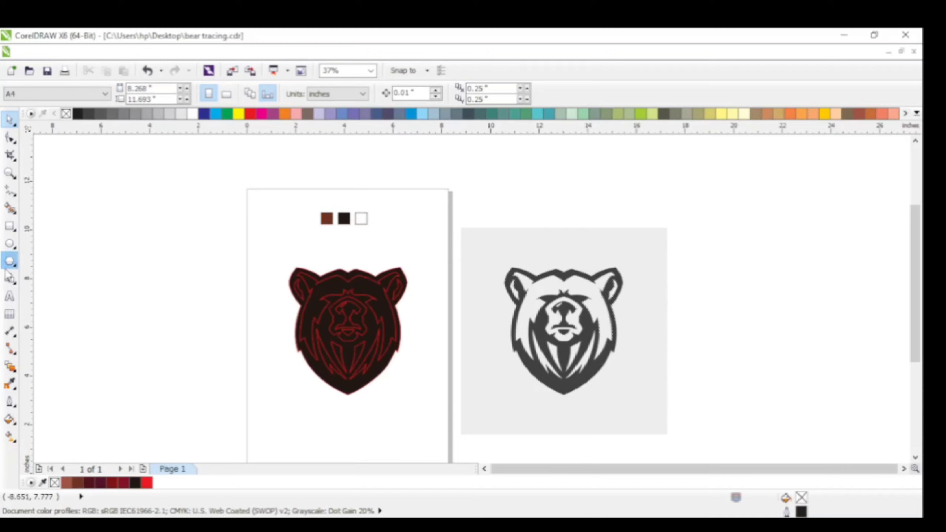
Fill the face fur shape with the brown C:35 M:80 Y:86 K:43 sampled from the first swatch.
left_click(8, 384)
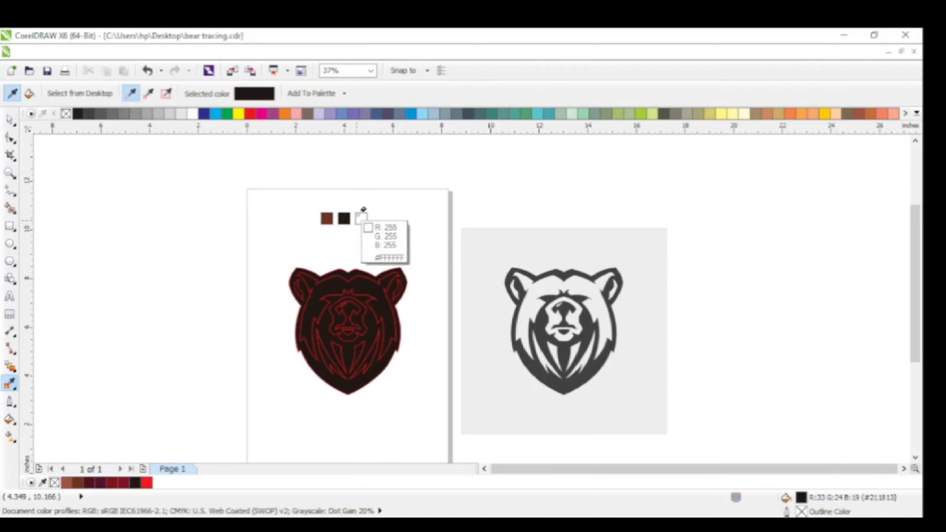
left_click(326, 216)
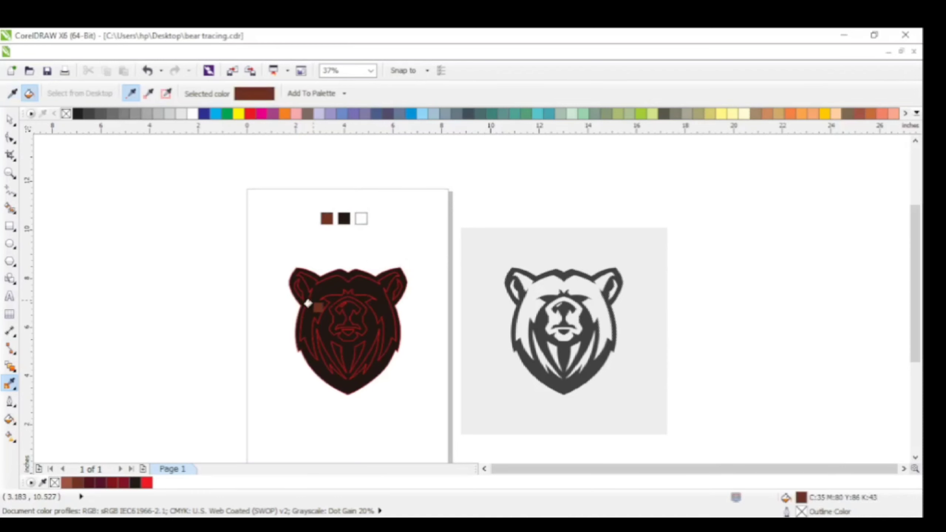
scroll(318, 303, "up", 2)
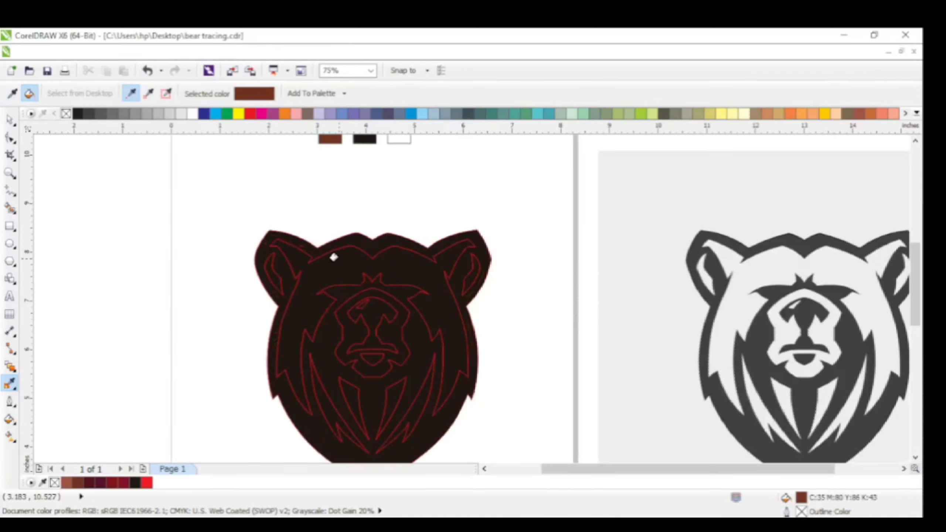
left_click(333, 257)
scroll(381, 325, "down", 2)
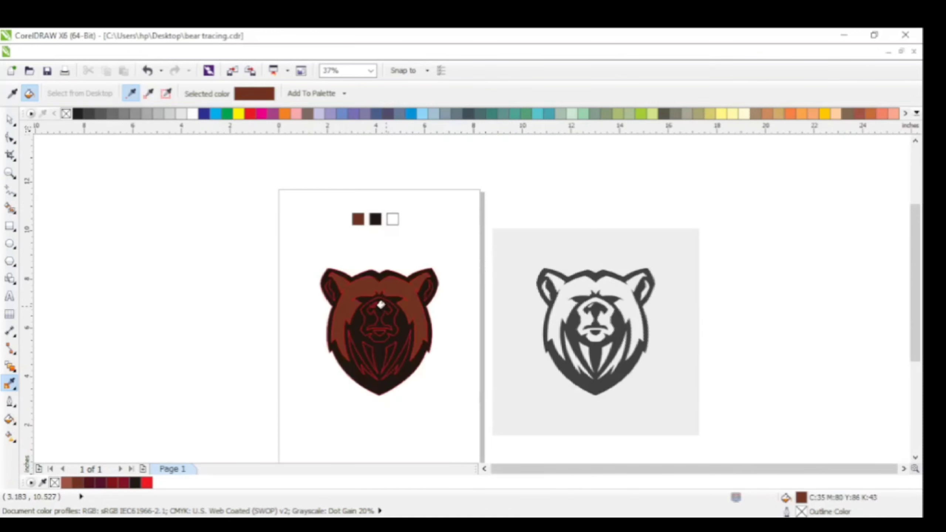
scroll(378, 317, "up", 2)
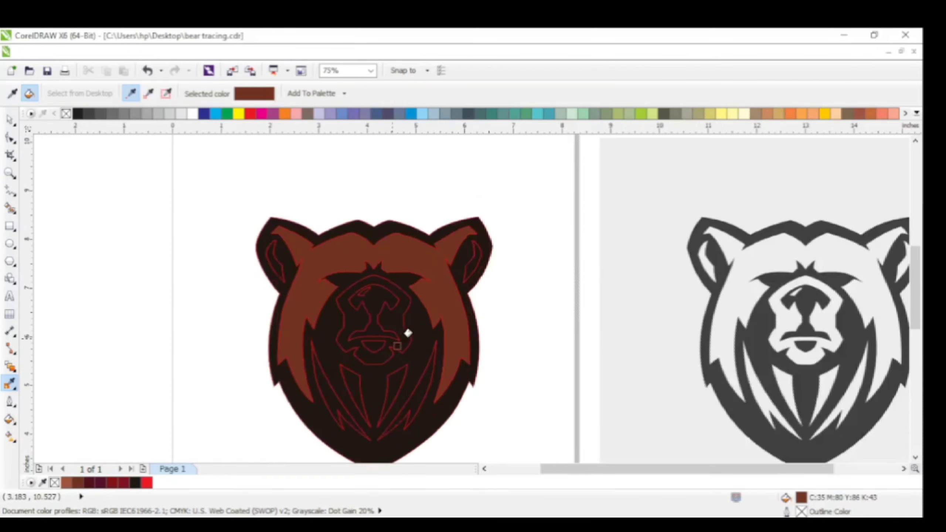
left_click(413, 338)
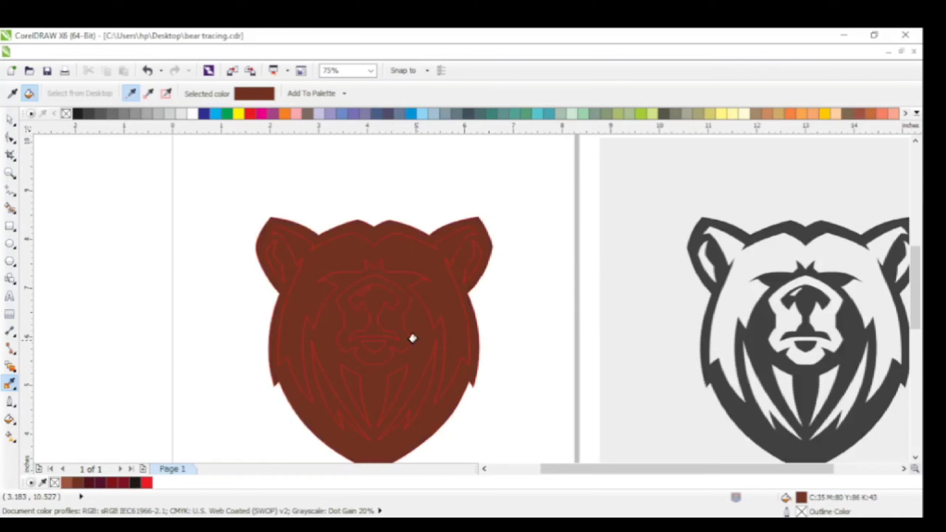
key("ctrl+z")
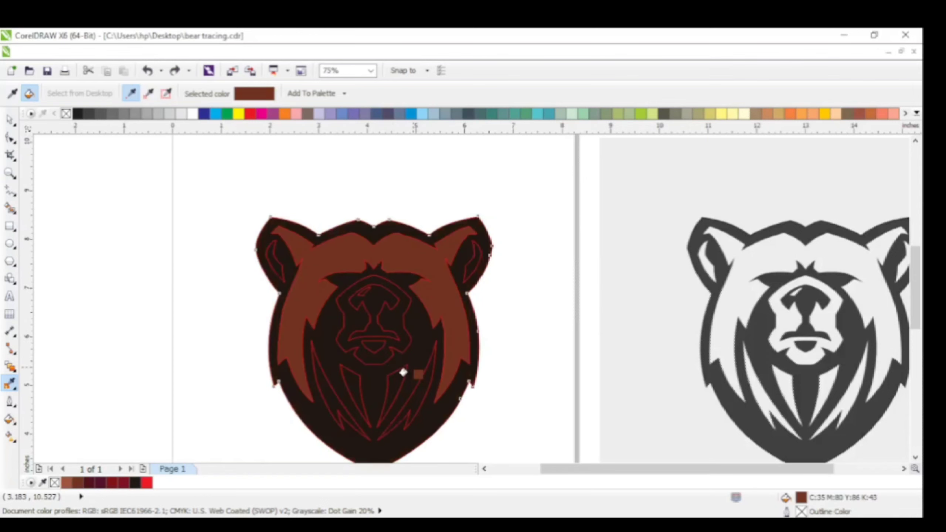
Fill the narrow inner shapes of both ears with white.
left_click(10, 119)
scroll(274, 261, "up", 2)
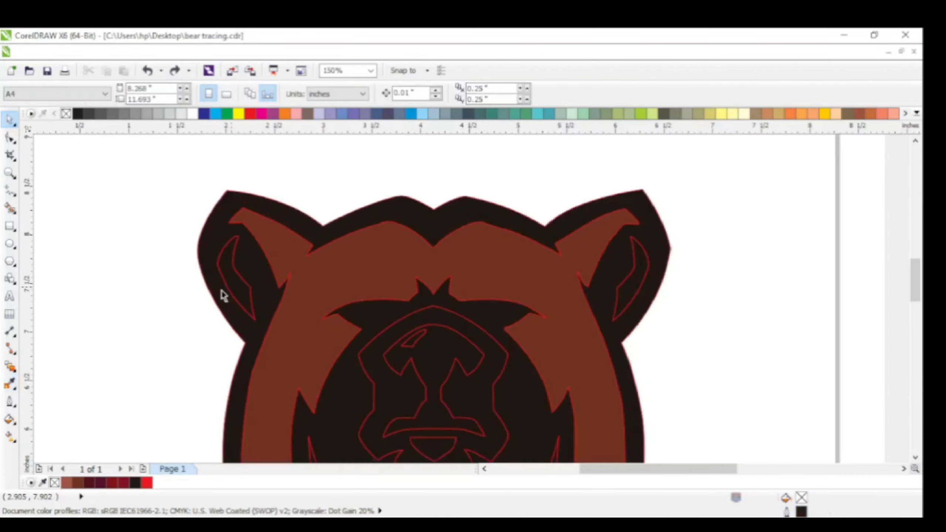
left_click(223, 294)
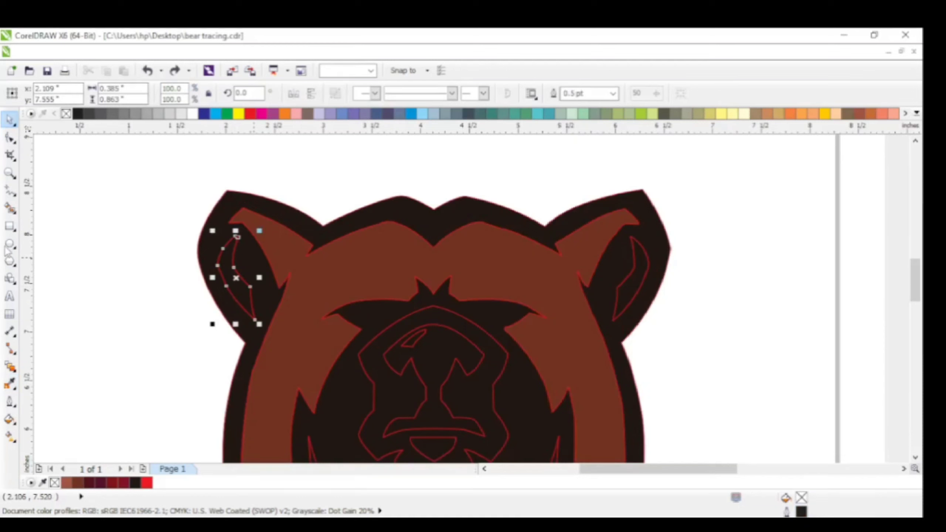
left_click(192, 114)
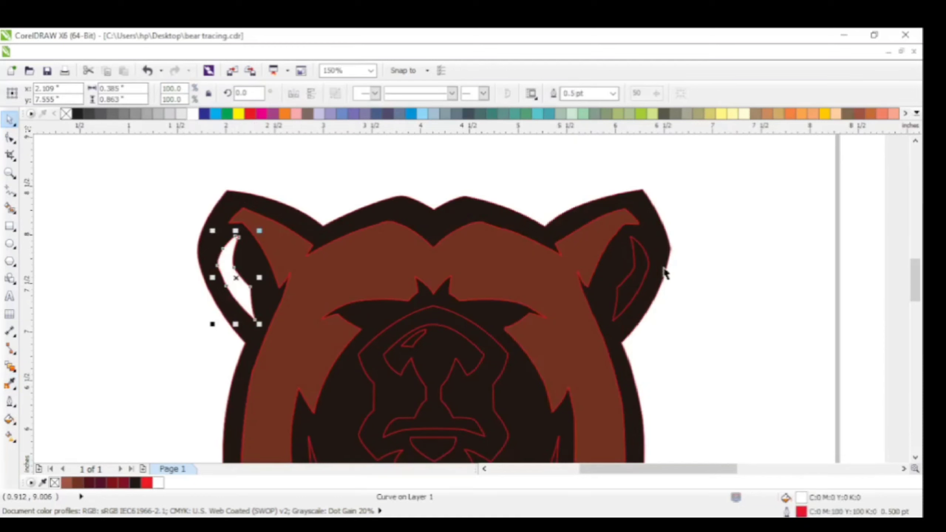
left_click(634, 278)
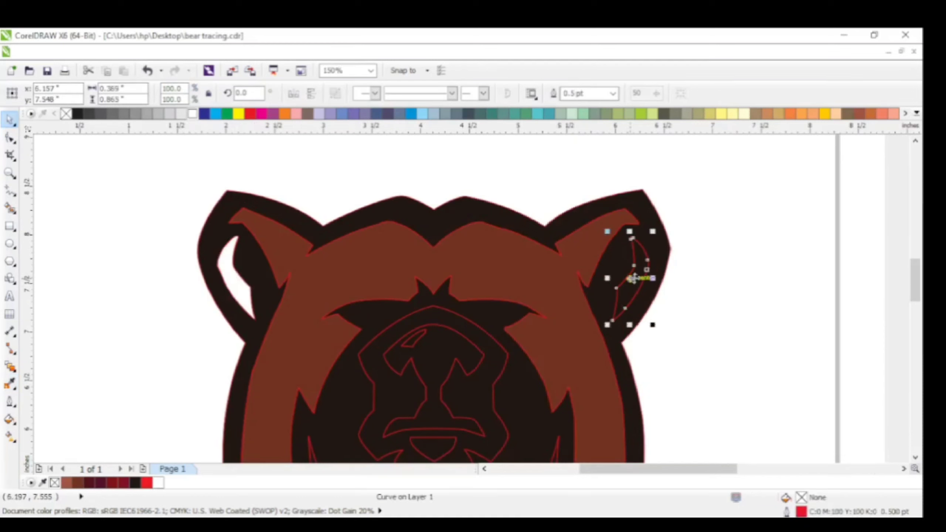
left_click(195, 114)
left_click(113, 265)
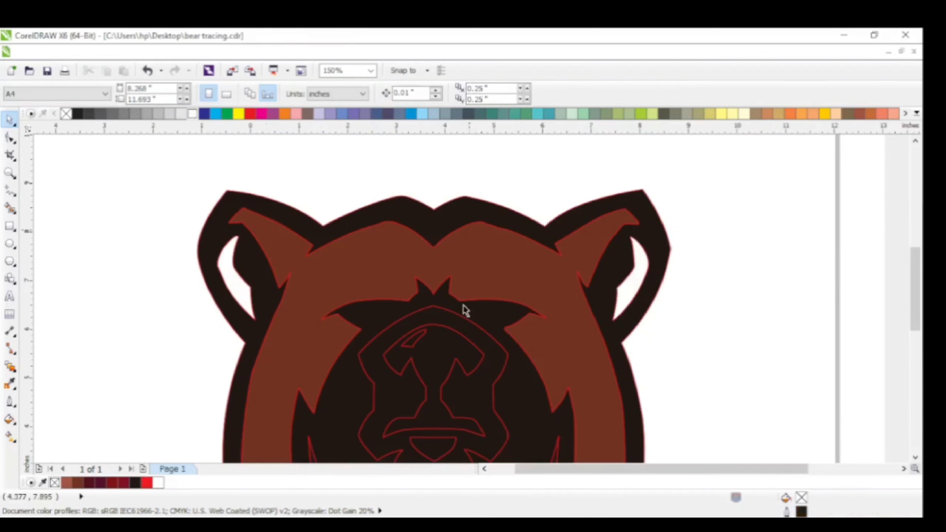
Fill the two central throat shapes below the chin with white.
scroll(463, 305, "down", 1)
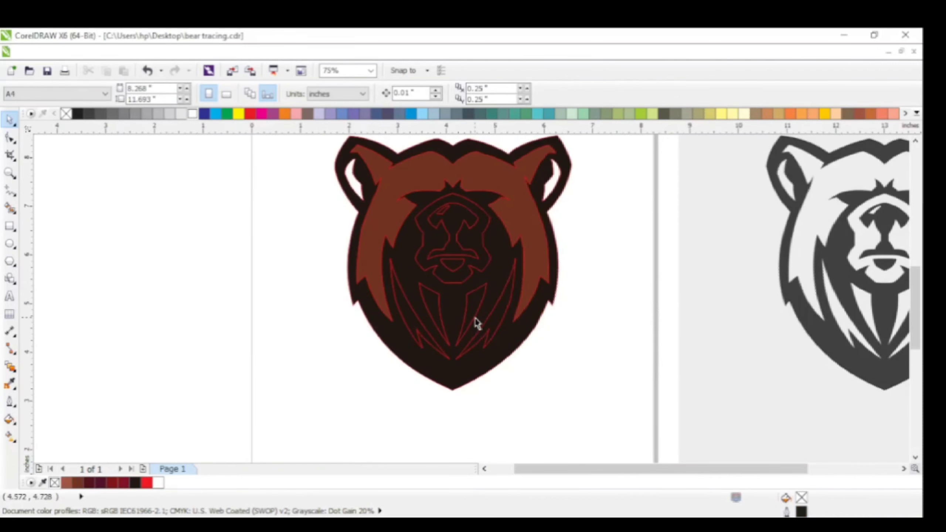
scroll(477, 323, "up", 1)
left_click(449, 316)
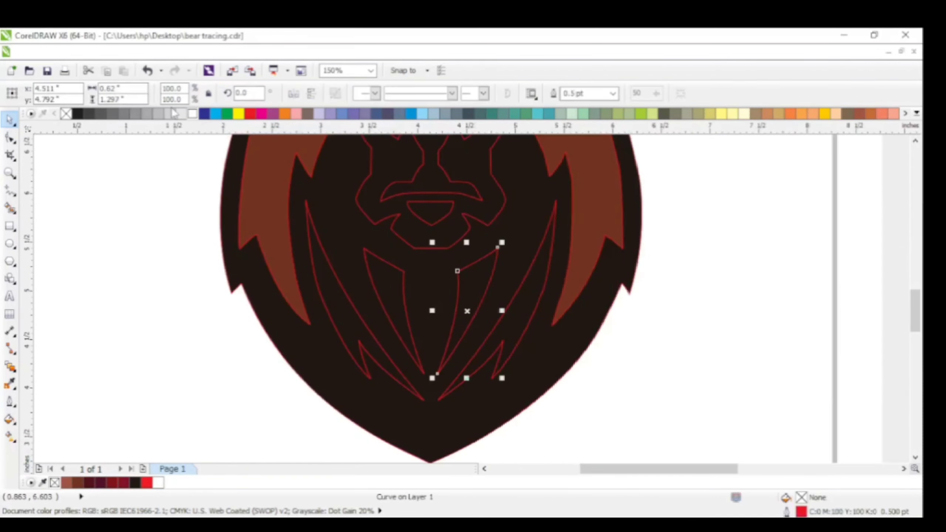
left_click(192, 114)
left_click(380, 287)
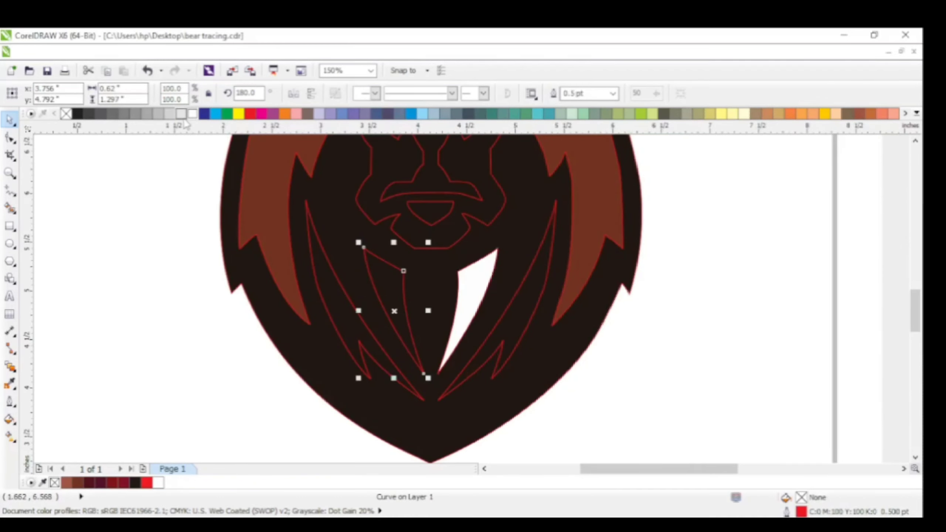
left_click(192, 114)
left_click(177, 346)
scroll(389, 341, "down", 2)
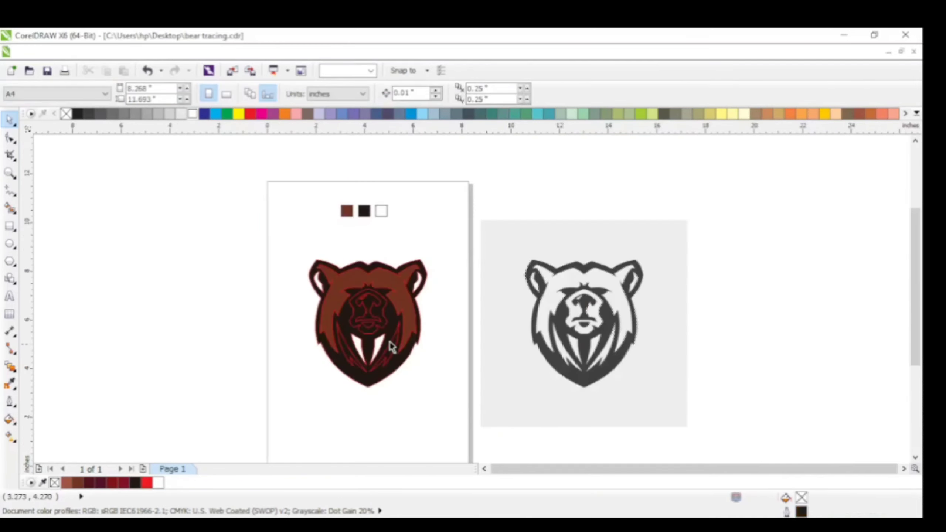
scroll(419, 333, "up", 1)
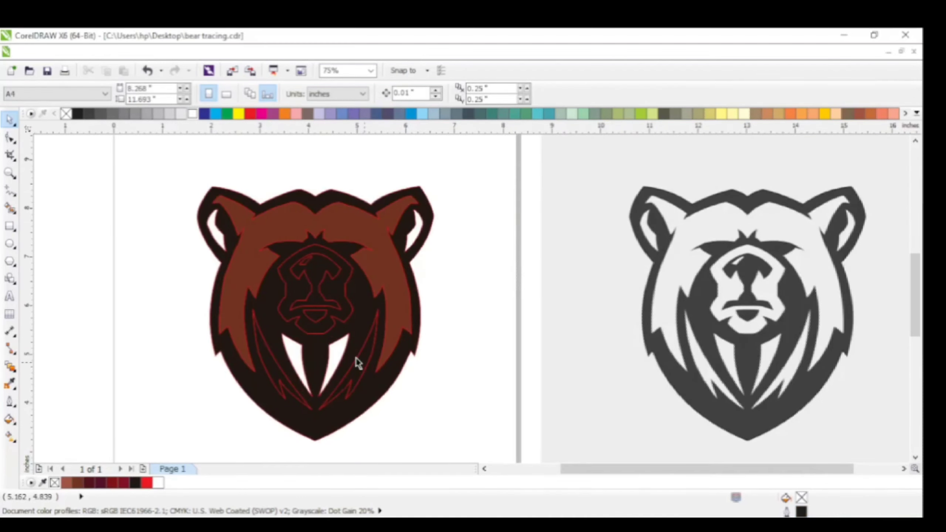
scroll(317, 324, "up", 1)
left_click(316, 320)
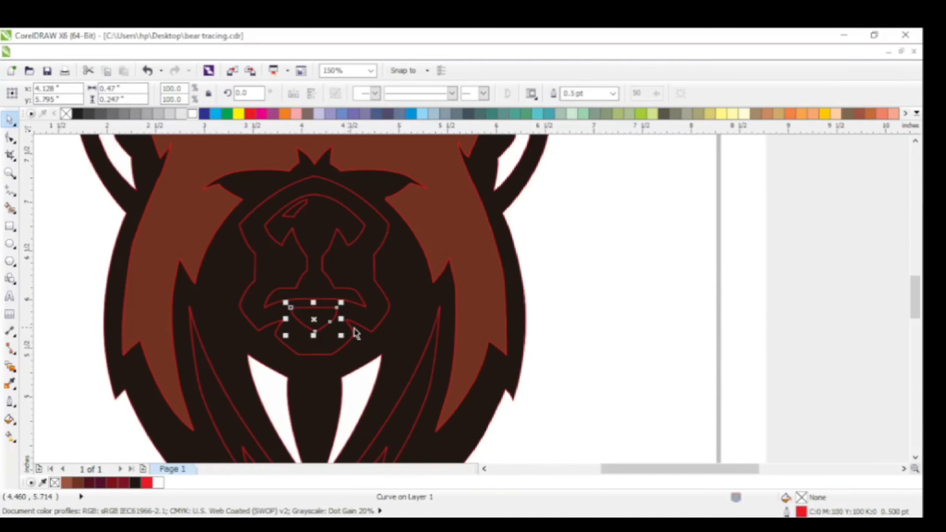
scroll(352, 331, "down", 1)
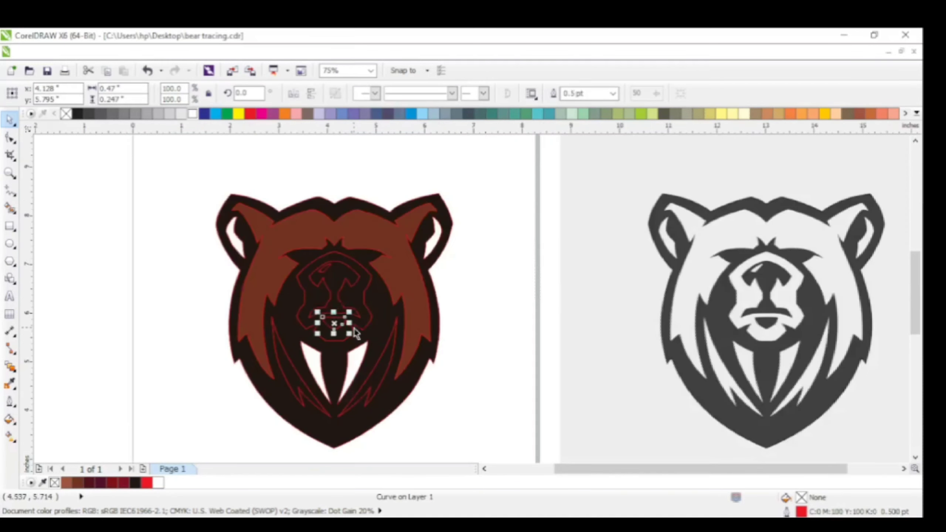
left_click(477, 297)
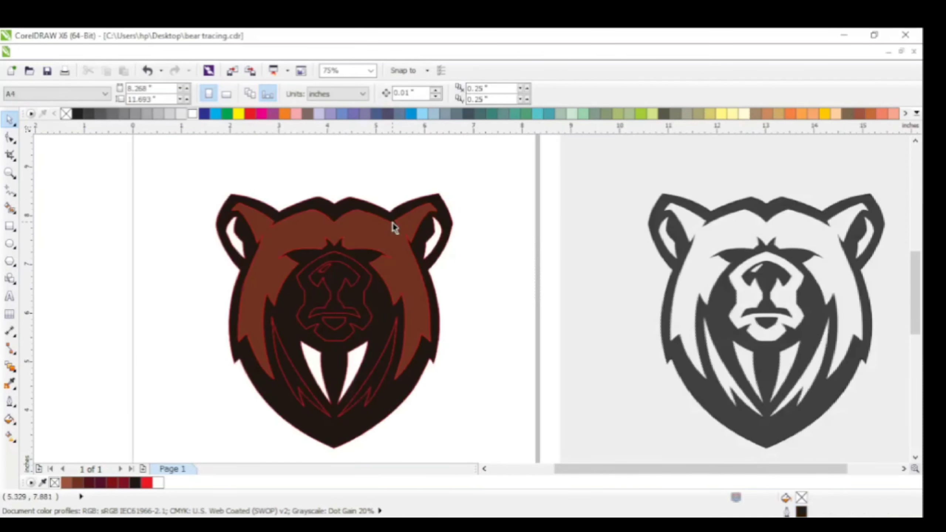
Fill the small highlight shape on the nose with white and clear the selection.
scroll(329, 284, "up", 2)
left_click(323, 269)
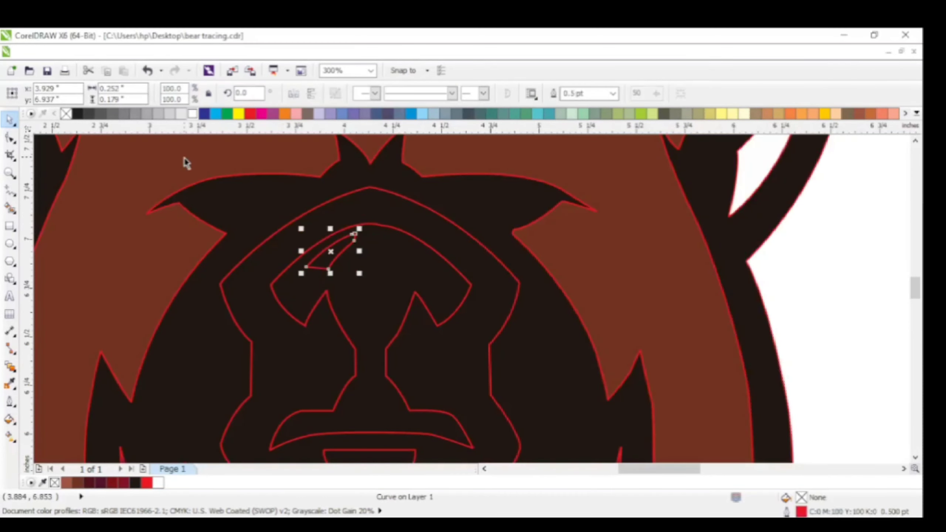
left_click(193, 114)
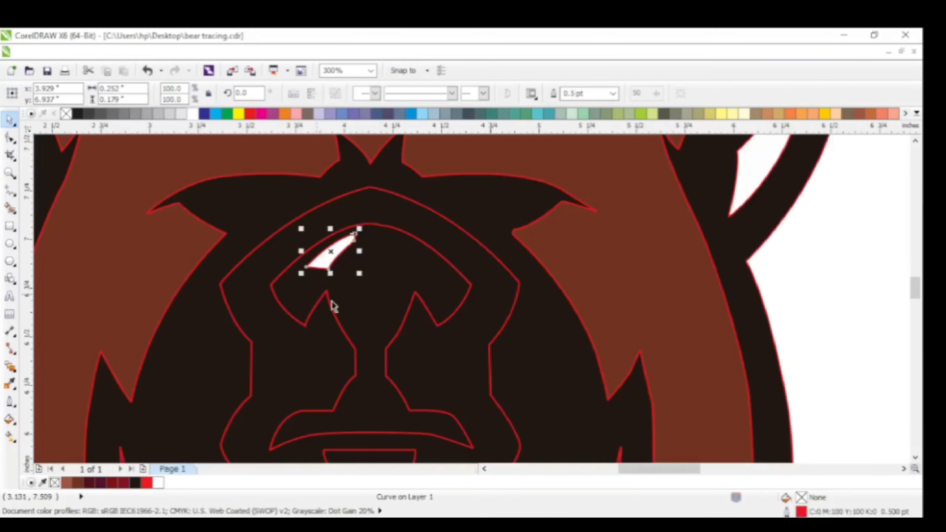
scroll(523, 308, "down", 2)
key("Escape")
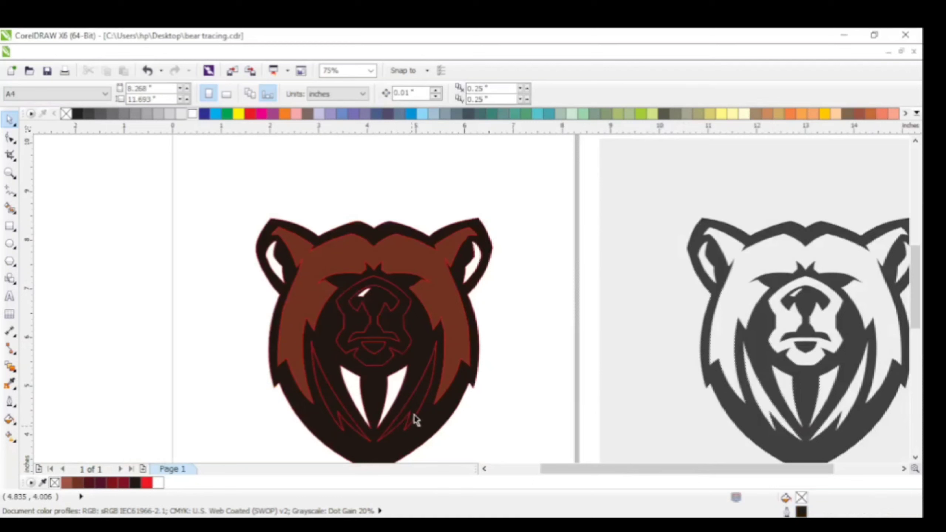
Sample the brown C:35 M:80 Y:86 K:43 from the first swatch and fill the two central throat shapes with it.
left_click(408, 408)
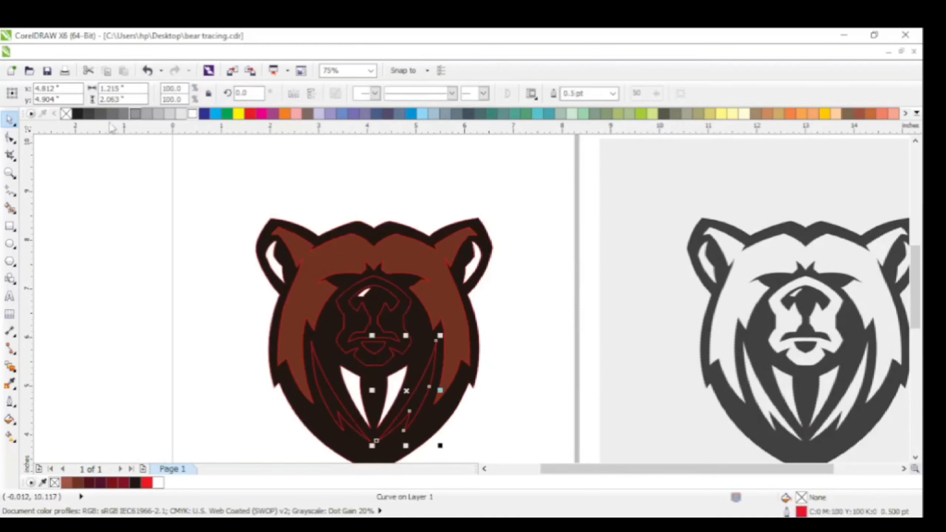
scroll(345, 360, "down", 1)
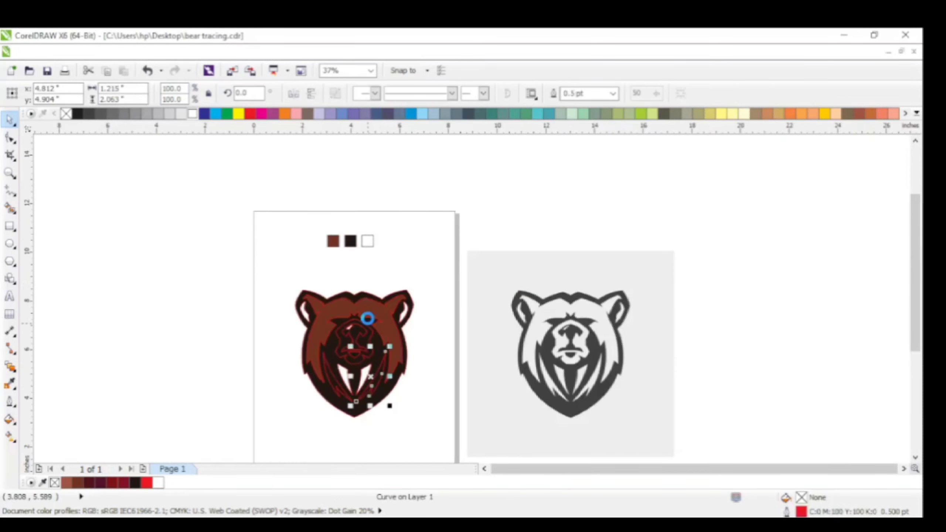
scroll(368, 318, "up", 1)
left_click(10, 384)
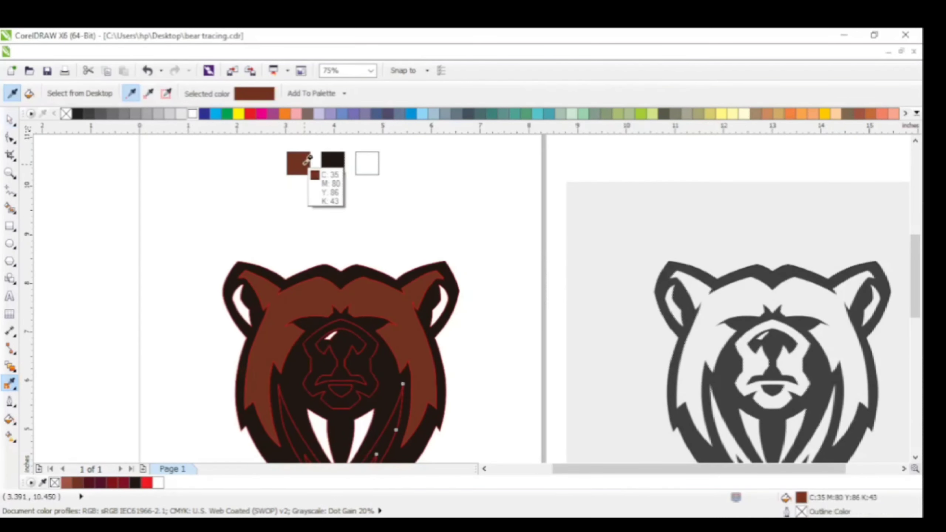
left_click(299, 164)
scroll(326, 247, "down", 1)
scroll(332, 348, "up", 2)
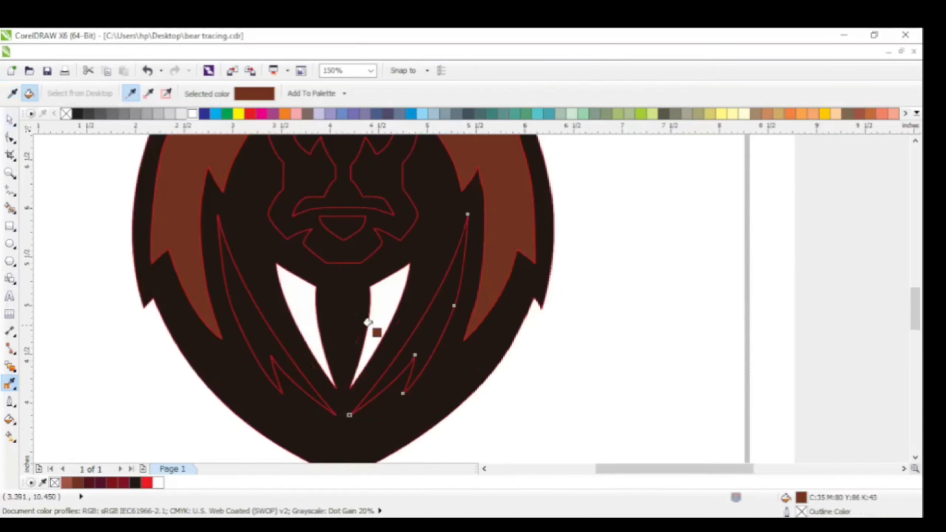
left_click(366, 321)
left_click(299, 309)
scroll(359, 386, "down", 1)
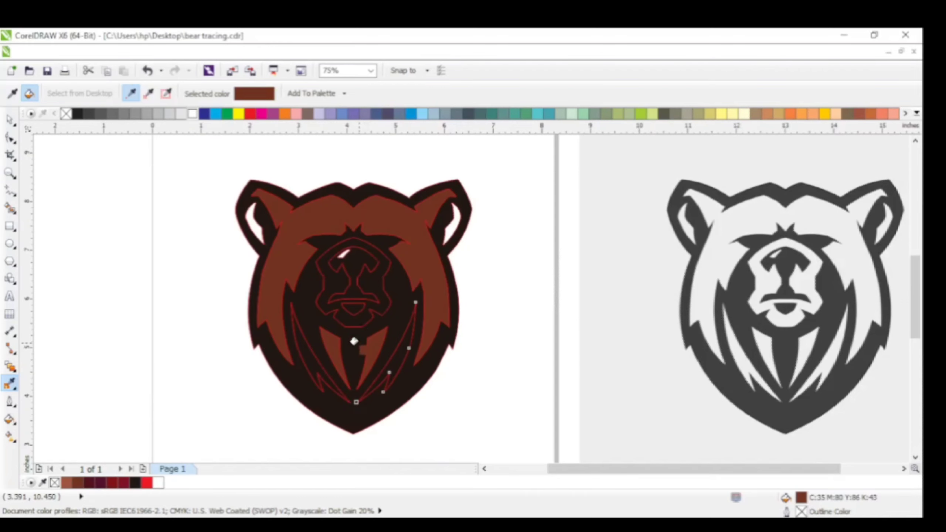
Fill the two long fur strands flanking the throat shapes with the sampled brown.
scroll(335, 375, "up", 1)
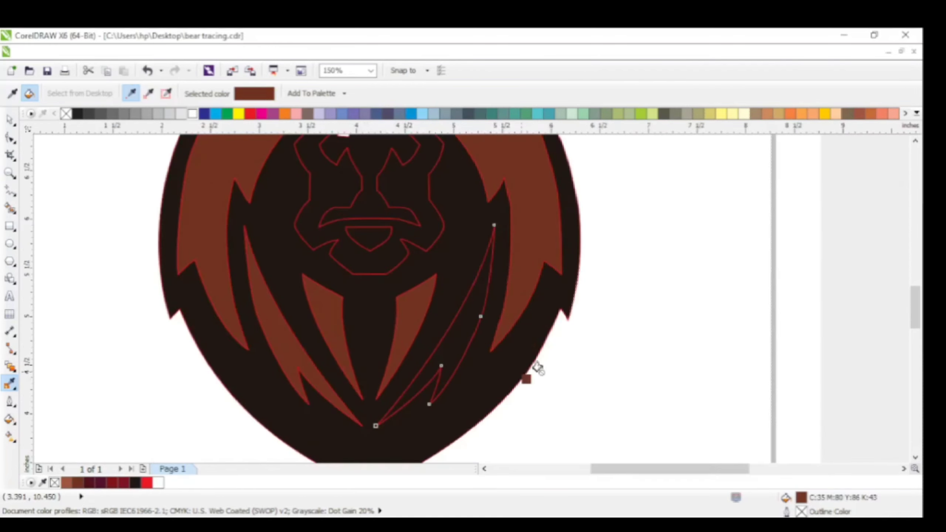
left_click(454, 329)
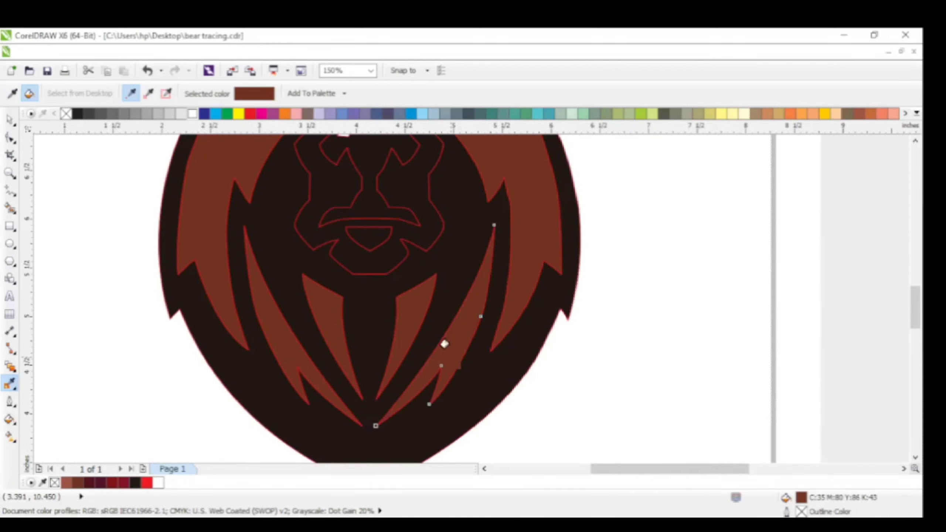
scroll(445, 342, "down", 1)
scroll(447, 262, "up", 1)
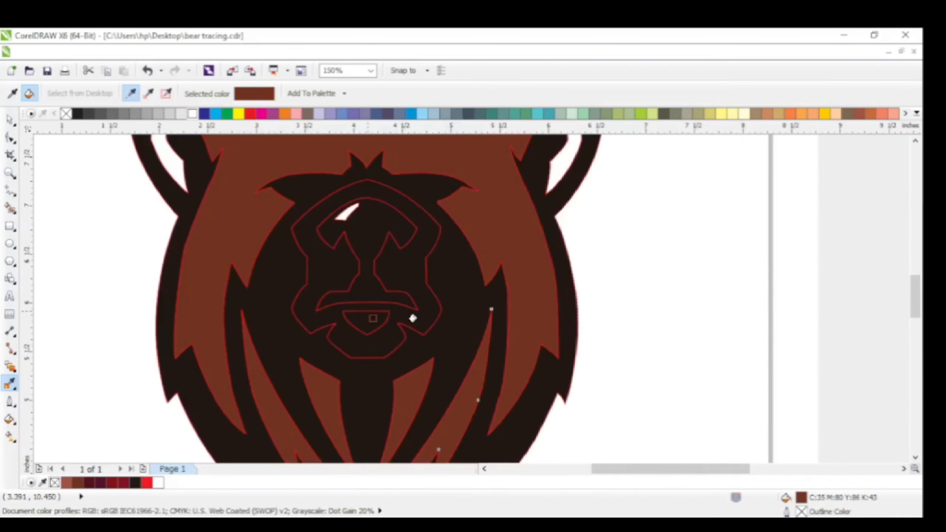
Fill the muzzle shape around the nose and mouth with the same brown.
scroll(412, 318, "down", 1)
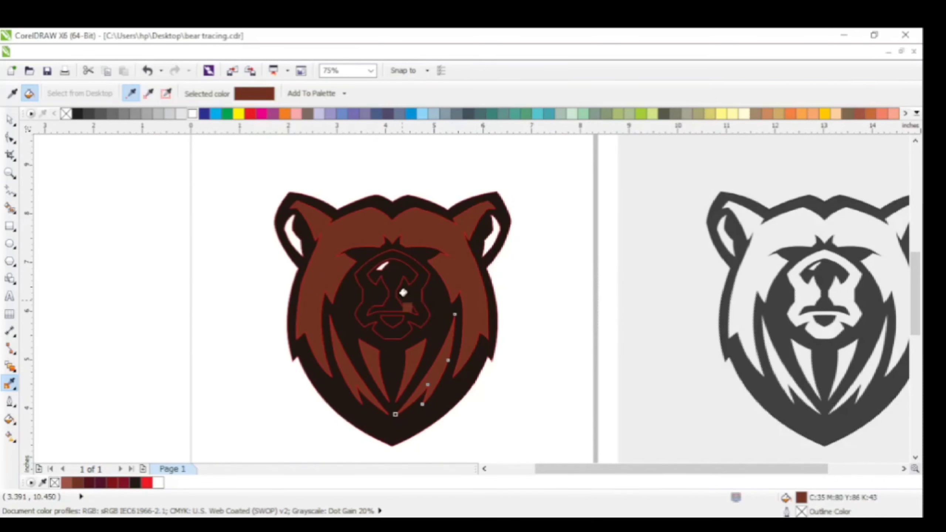
left_click(405, 290)
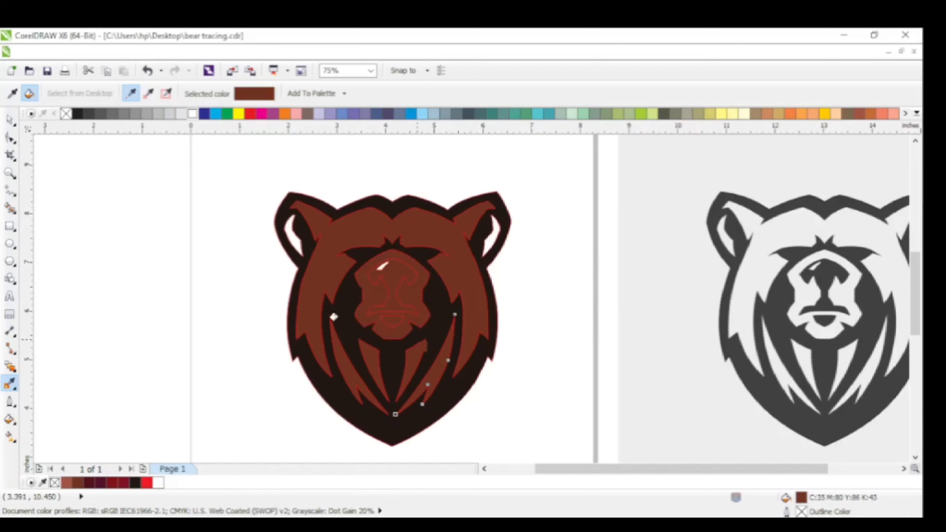
key("space")
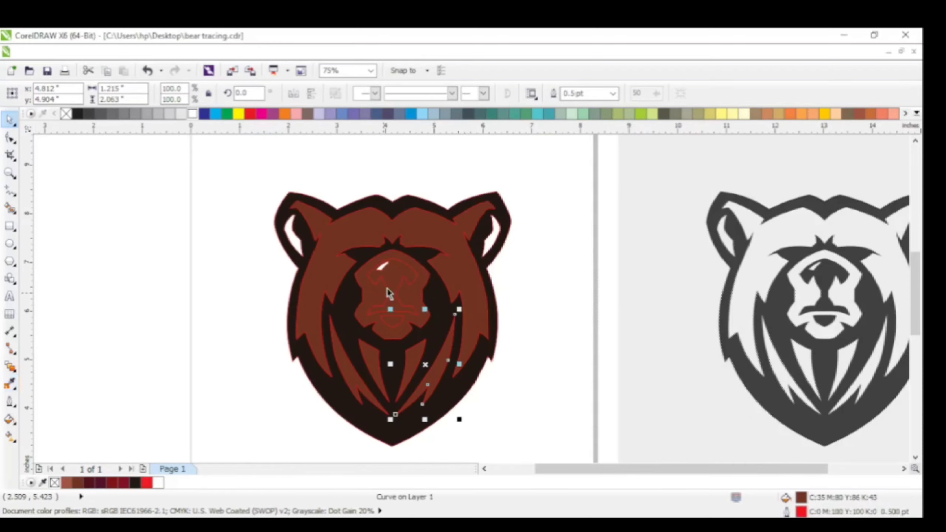
Sample near-black R:33 G:24 B:19 from the middle swatch and fill the nose-and-mouth shape and the small lower-lip shape with it.
left_click(390, 270)
scroll(382, 368, "down", 1)
scroll(412, 320, "up", 1)
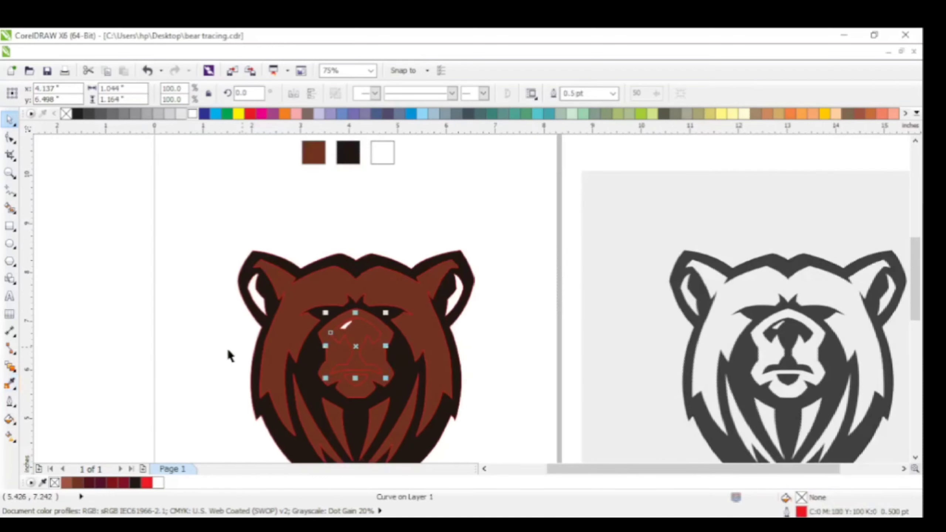
left_click(9, 384)
left_click(350, 154)
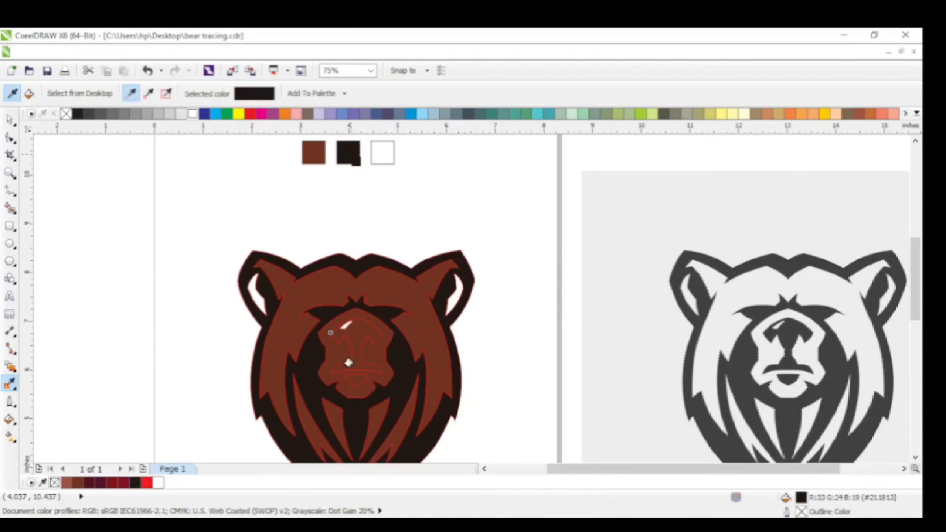
scroll(357, 321, "up", 2)
left_click(357, 311)
scroll(358, 399, "up", 2)
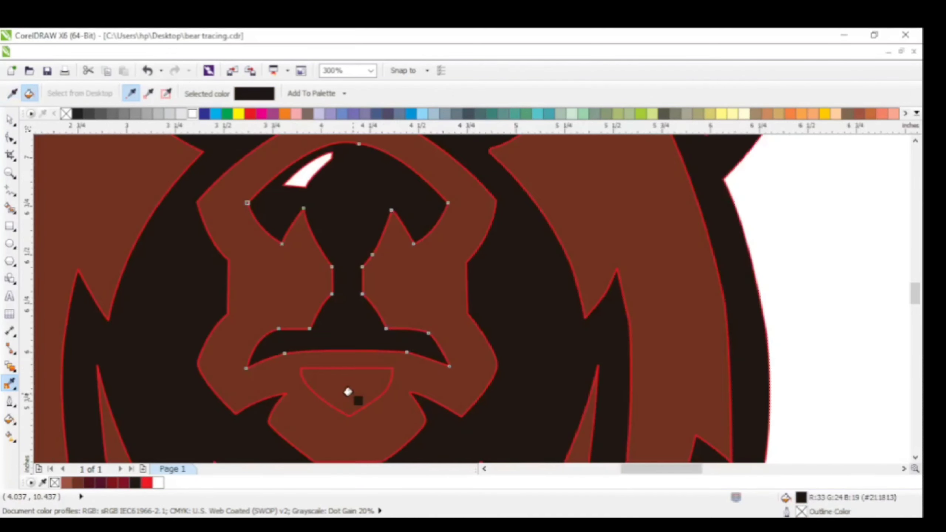
left_click(346, 390)
scroll(346, 390, "down", 4)
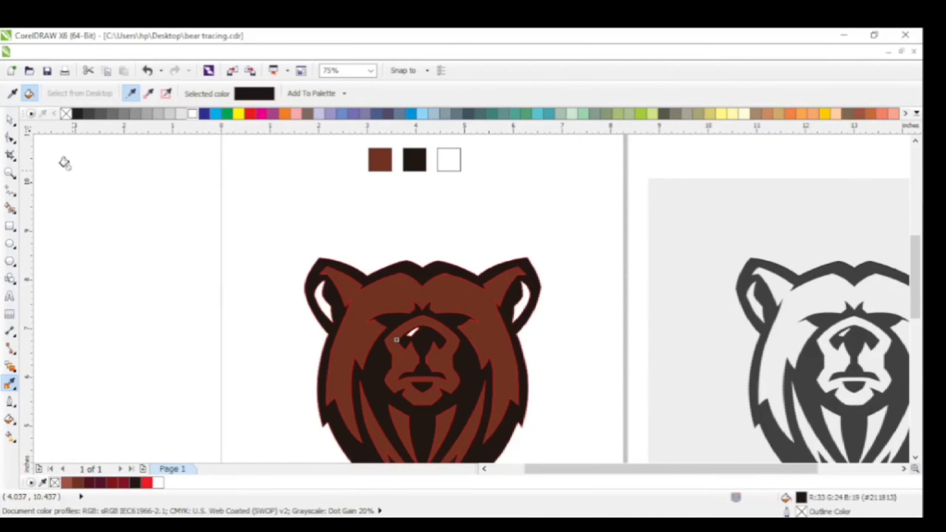
left_click(11, 120)
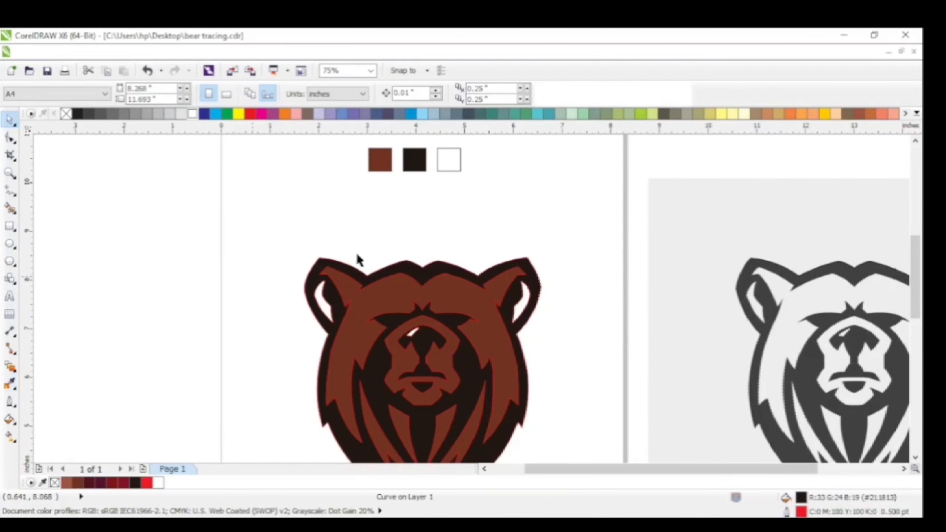
Remove the red outline from all the bear head shapes and clear the selection.
scroll(356, 251, "down", 1)
scroll(411, 281, "up", 1)
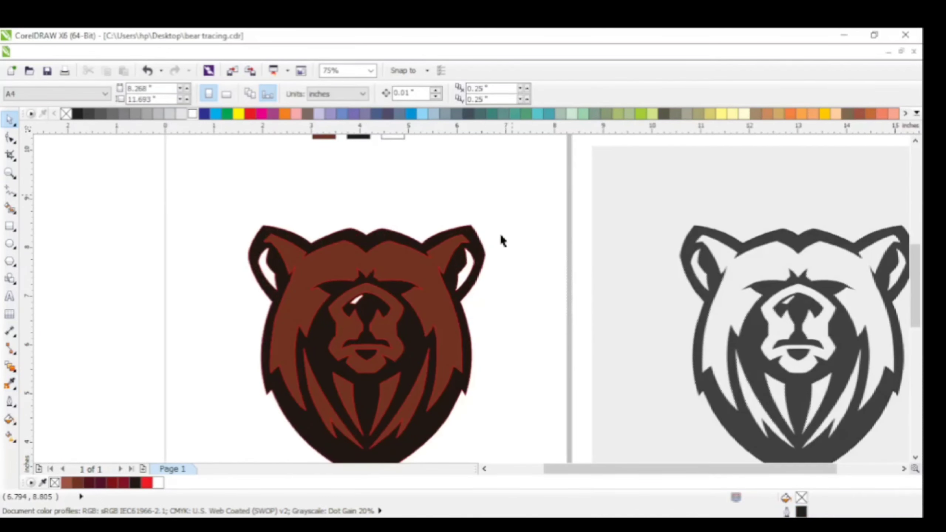
left_click_drag(512, 195, 228, 452)
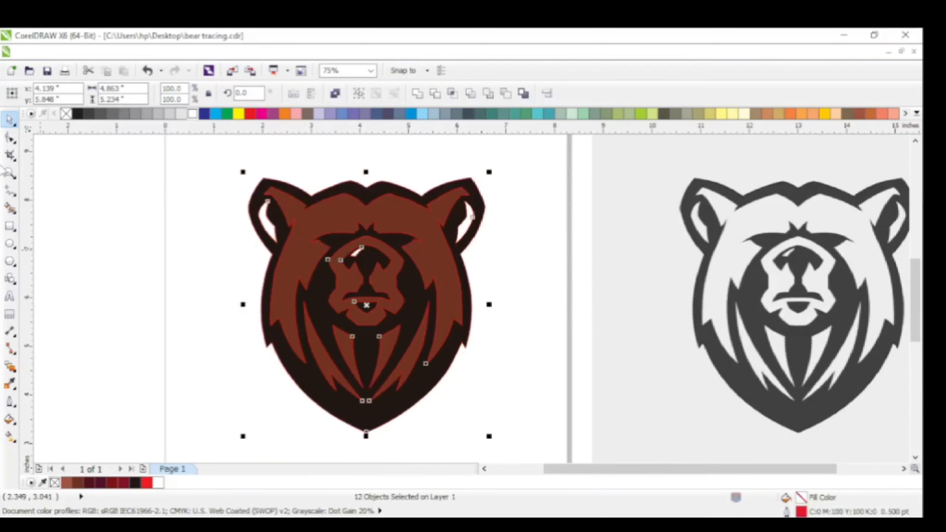
left_click(140, 224)
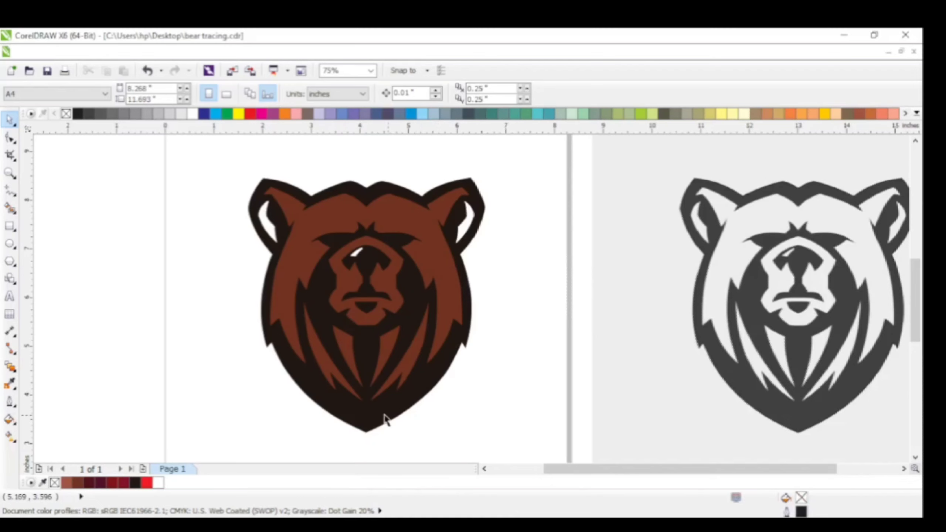
scroll(458, 234, "up", 3)
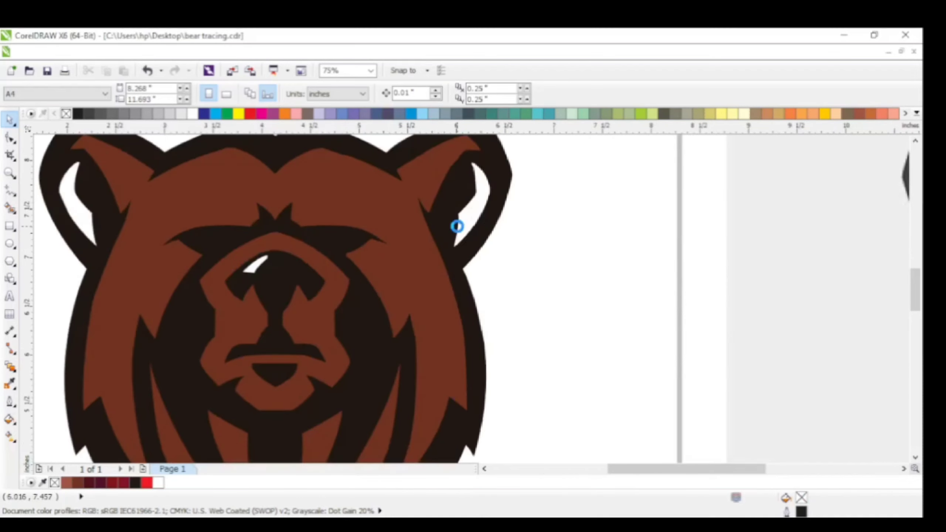
scroll(478, 270, "down", 3)
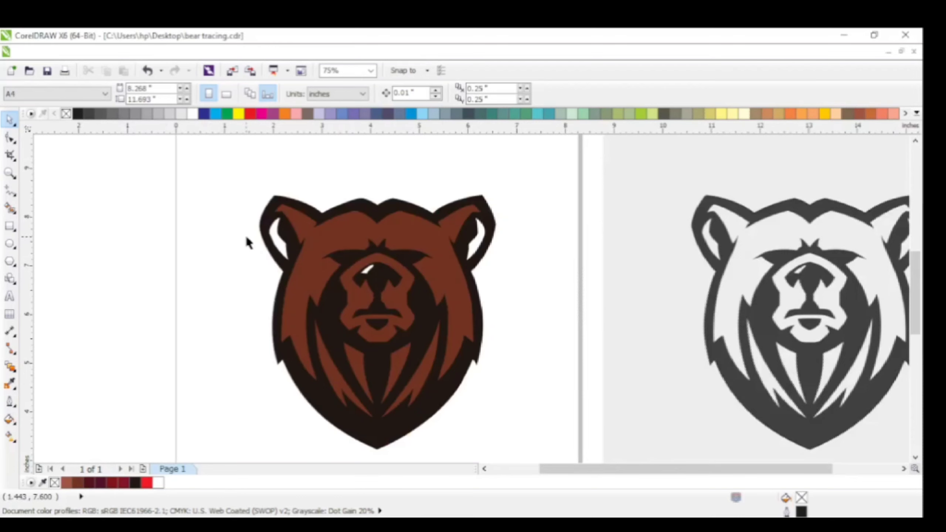
Sample the brown from the bear's face and recolour the narrow inner shapes of both ears with it.
left_click(10, 382)
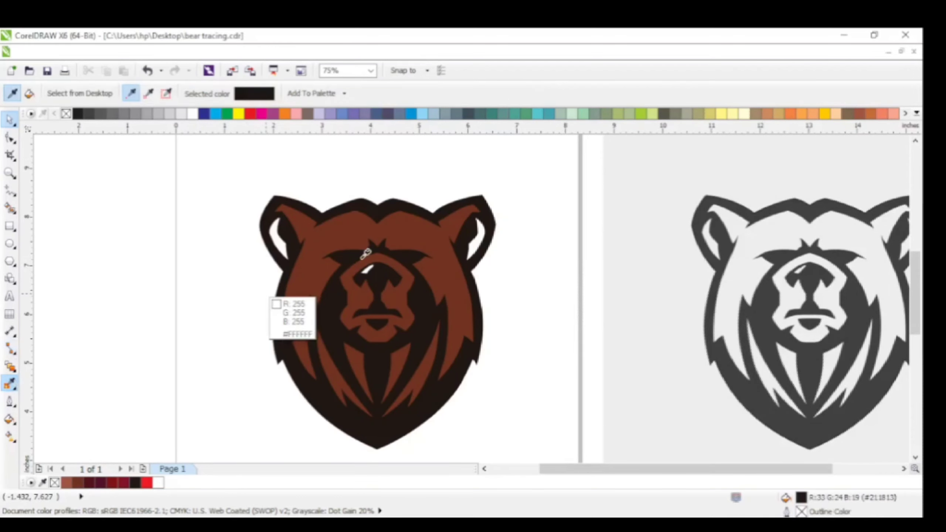
left_click(363, 253)
scroll(253, 242, "up", 2)
left_click(253, 226)
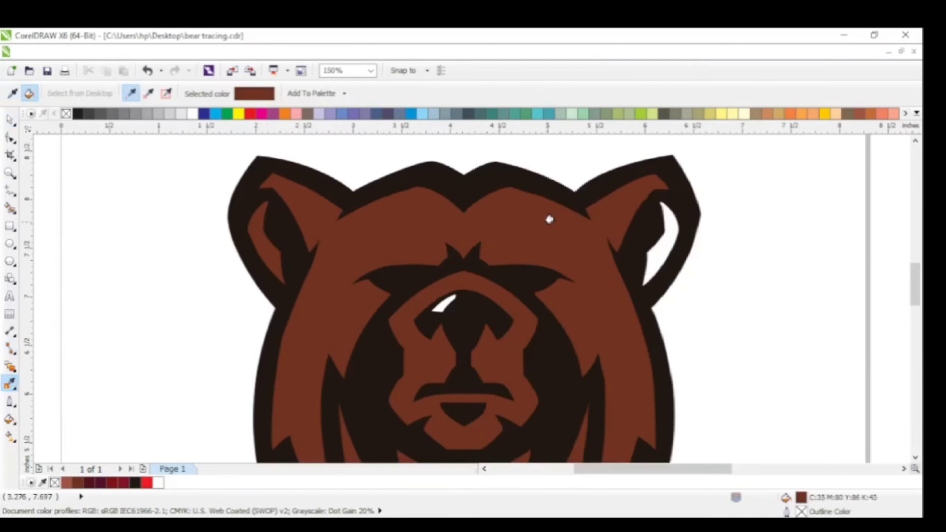
left_click(666, 237)
scroll(342, 310, "down", 2)
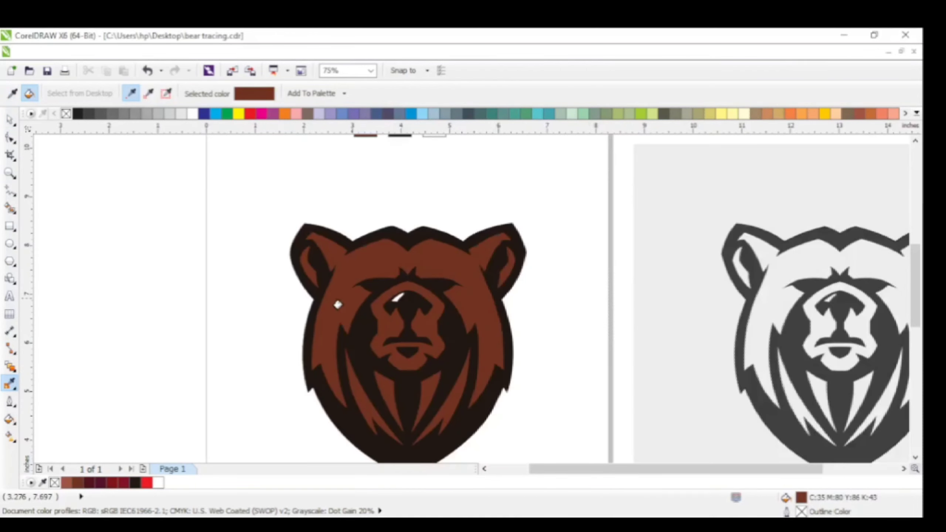
left_click(8, 120)
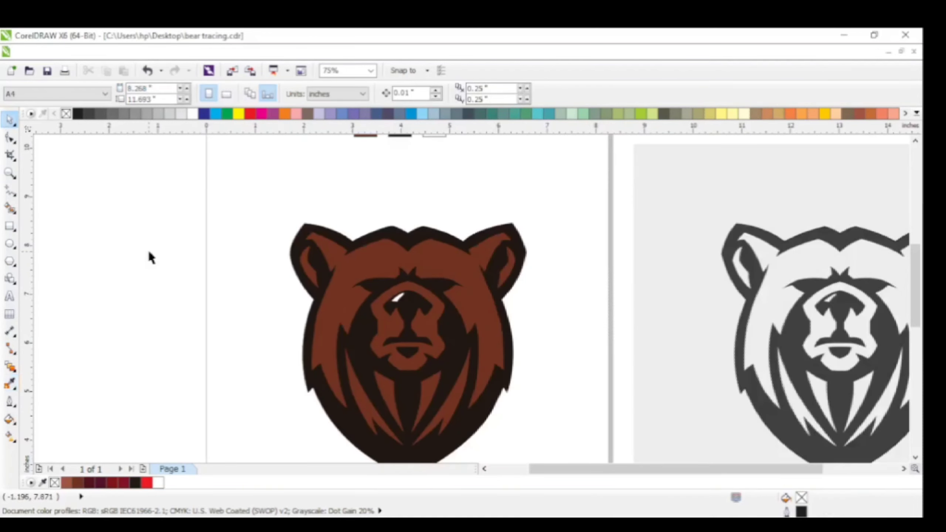
scroll(462, 282, "down", 2)
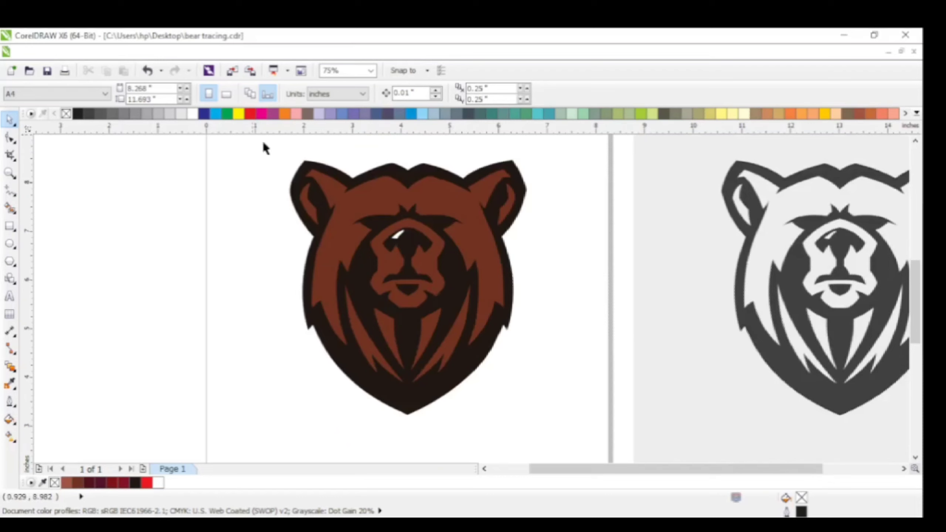
left_click_drag(264, 148, 551, 450)
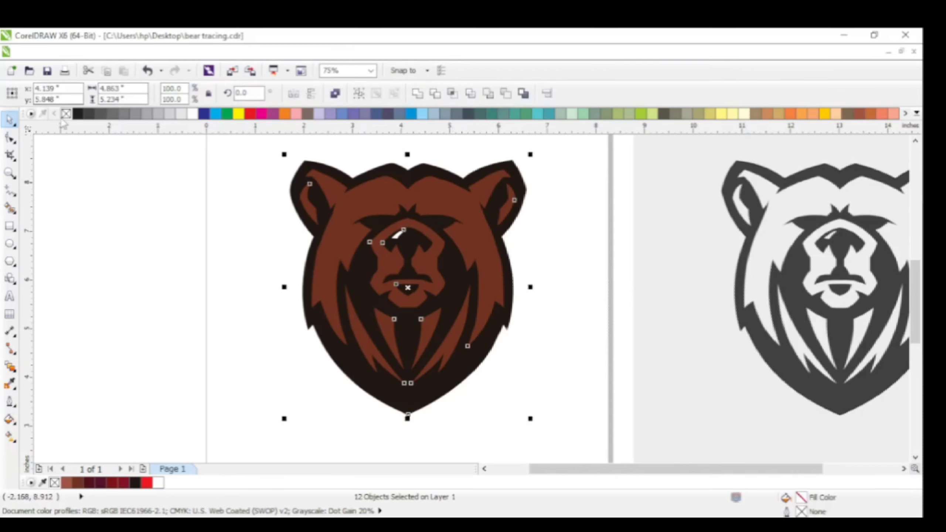
left_click(143, 287)
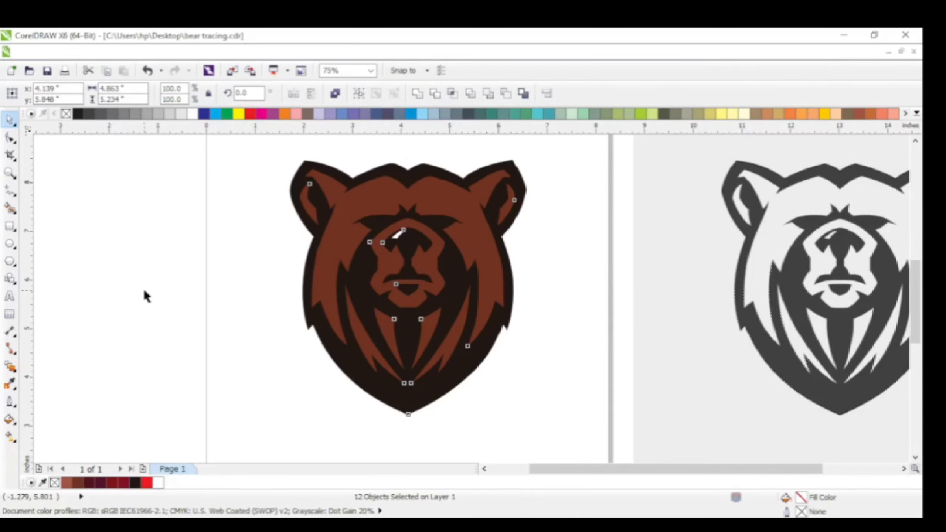
scroll(296, 278, "down", 3)
scroll(417, 260, "up", 3)
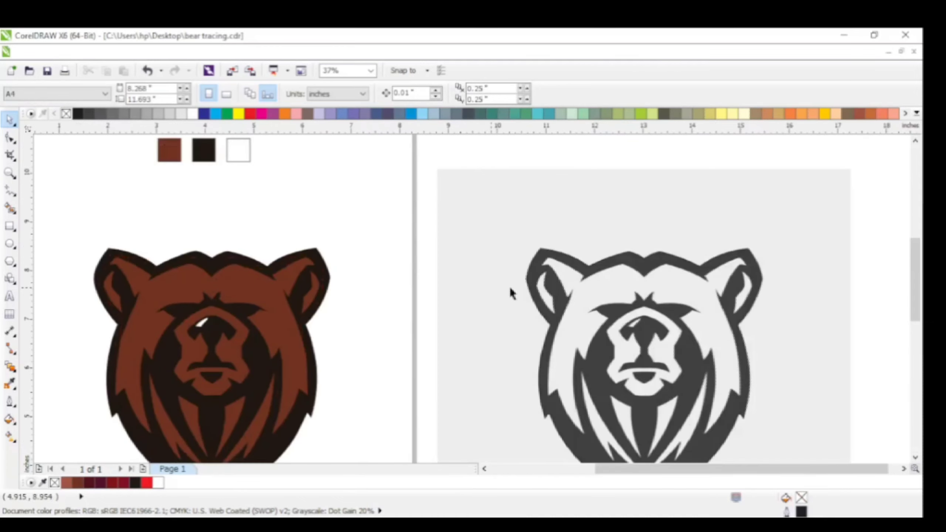
Delete the grey bear reference bitmap beside the page and the three colour swatches above the logo.
left_click(525, 286)
scroll(595, 283, "down", 3)
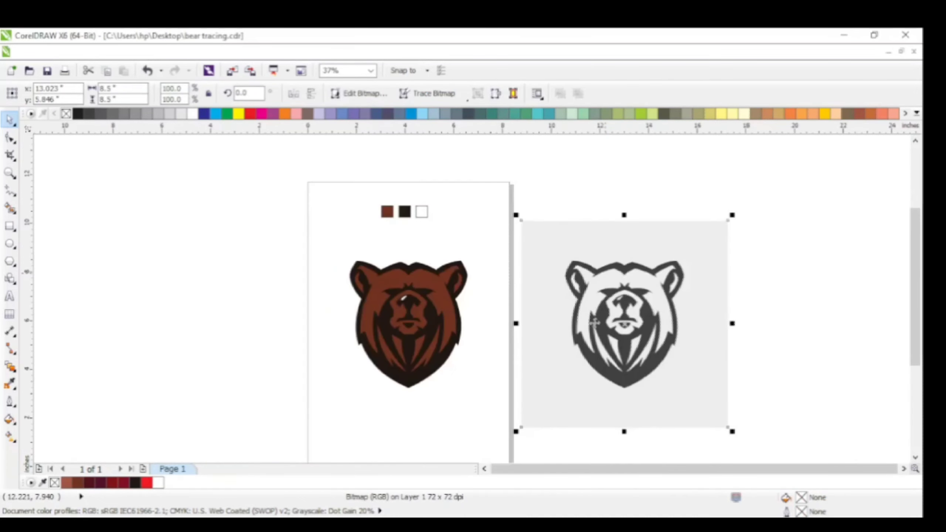
scroll(581, 329, "up", 3)
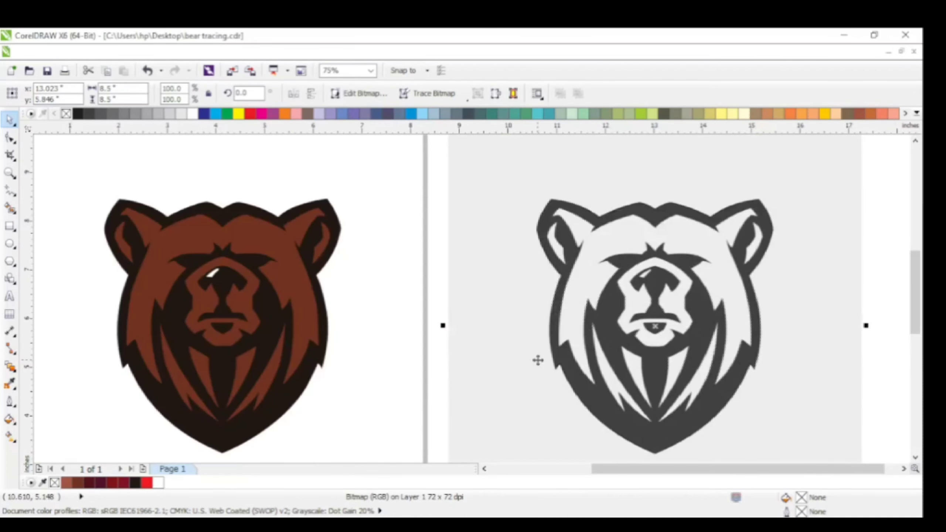
key("Delete")
scroll(551, 350, "down", 2)
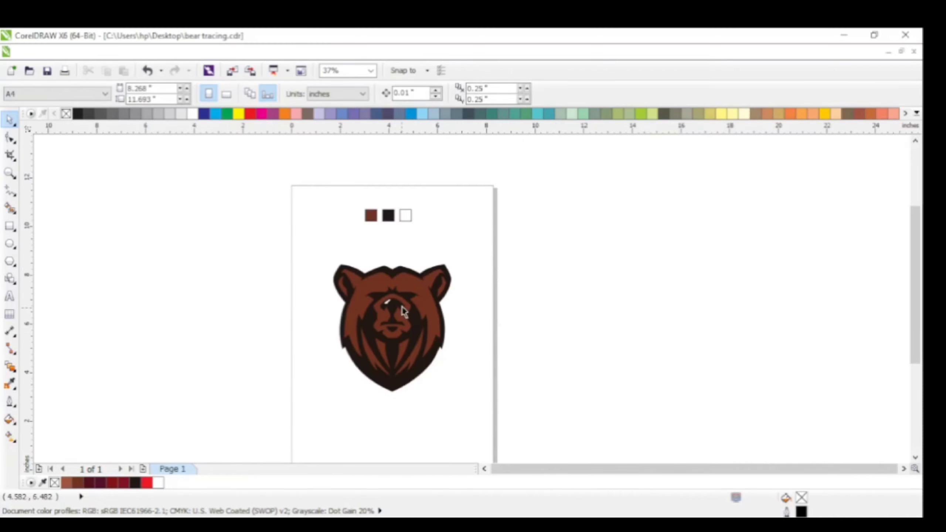
left_click_drag(462, 188, 232, 255)
key("Delete")
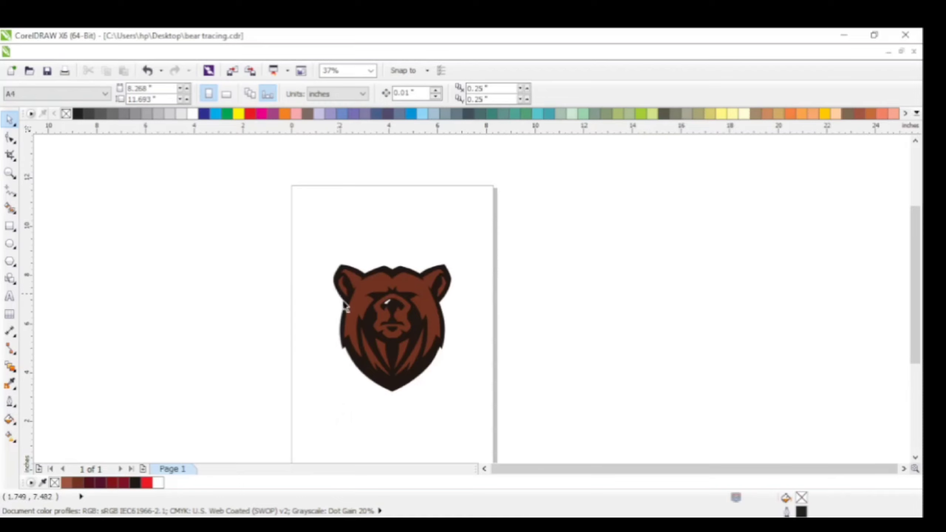
key("ctrl+a")
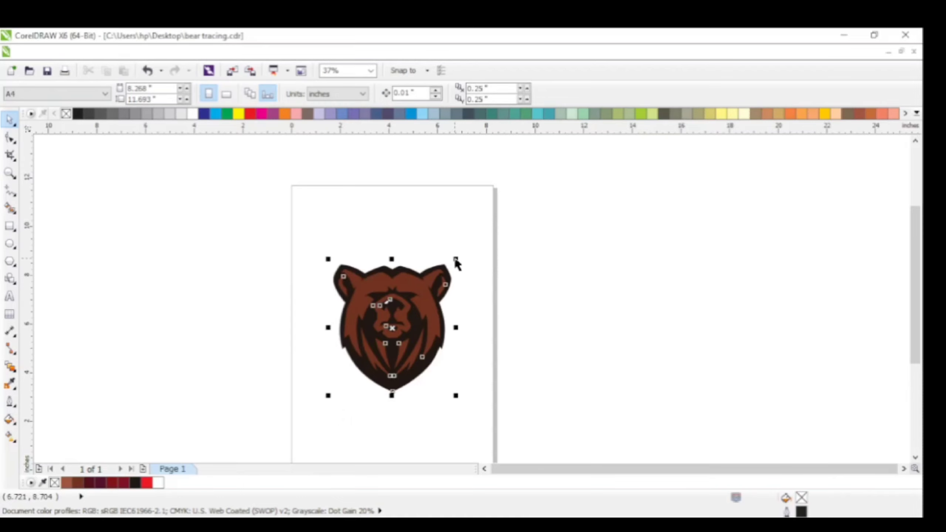
left_click(461, 259)
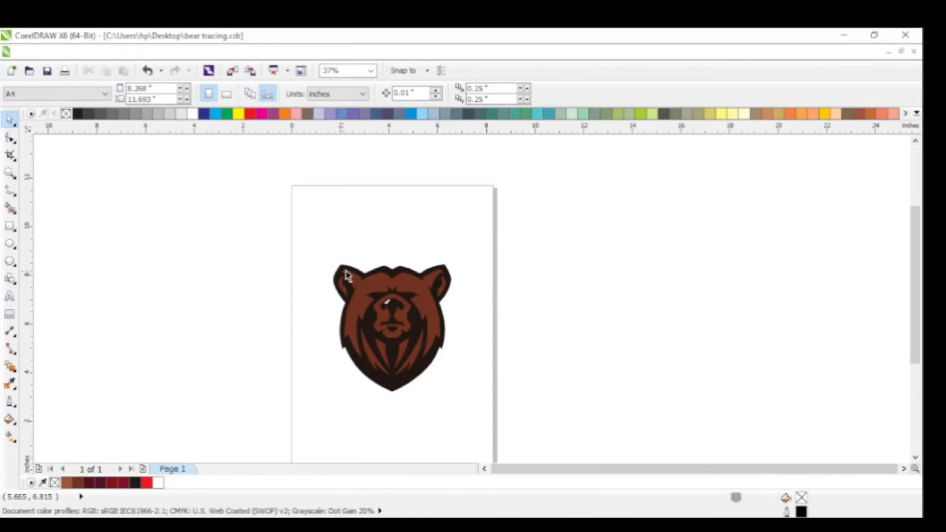
Examine the finished bear head logo up close, checking the ears, face and lower fur stripes, and view it whole again.
scroll(351, 294, "up", 2)
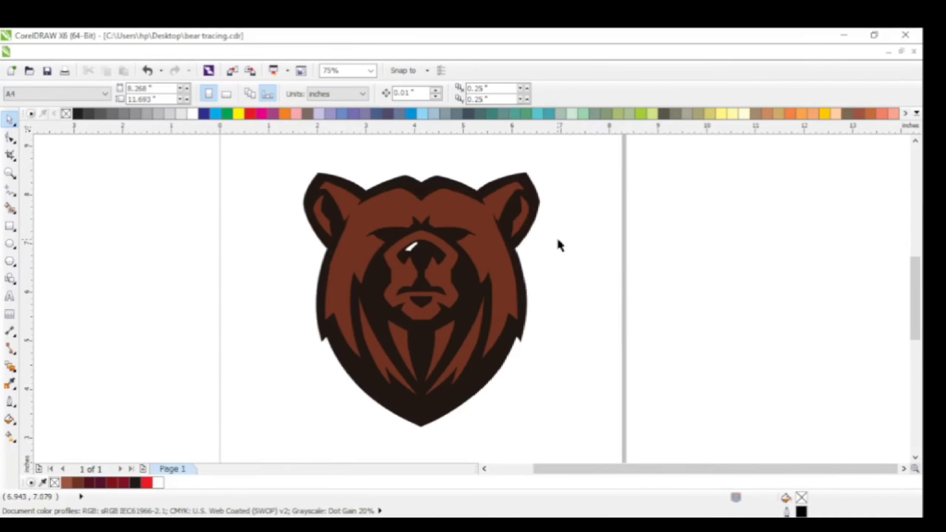
scroll(507, 189, "up", 1)
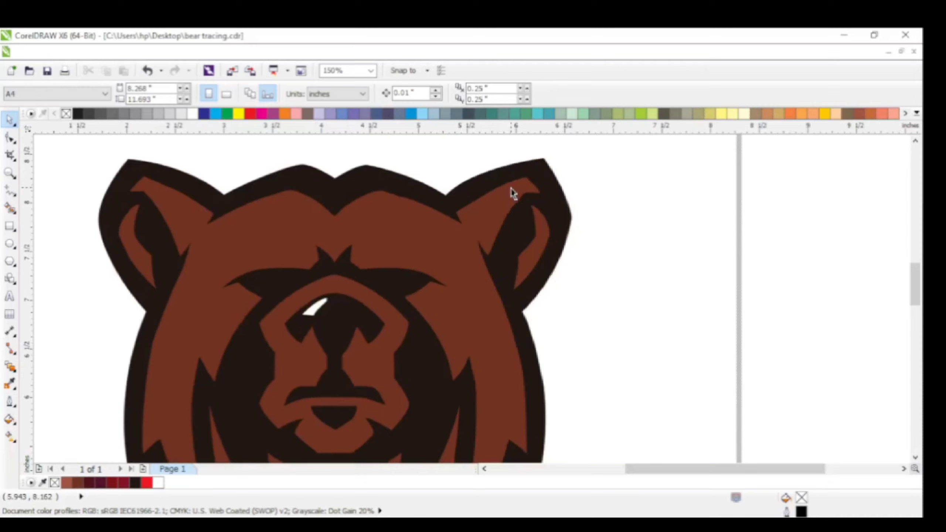
scroll(511, 190, "down", 2)
scroll(511, 209, "up", 2)
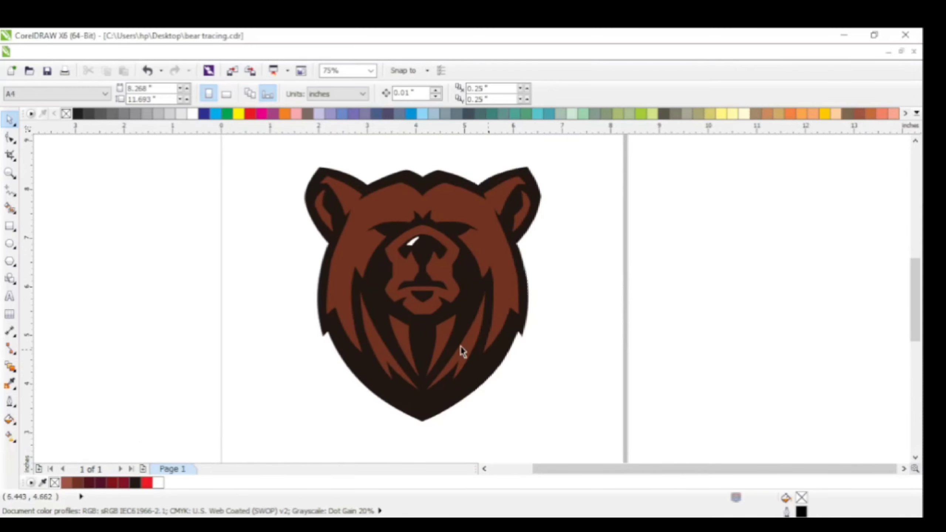
scroll(460, 346, "up", 4)
scroll(460, 346, "down", 6)
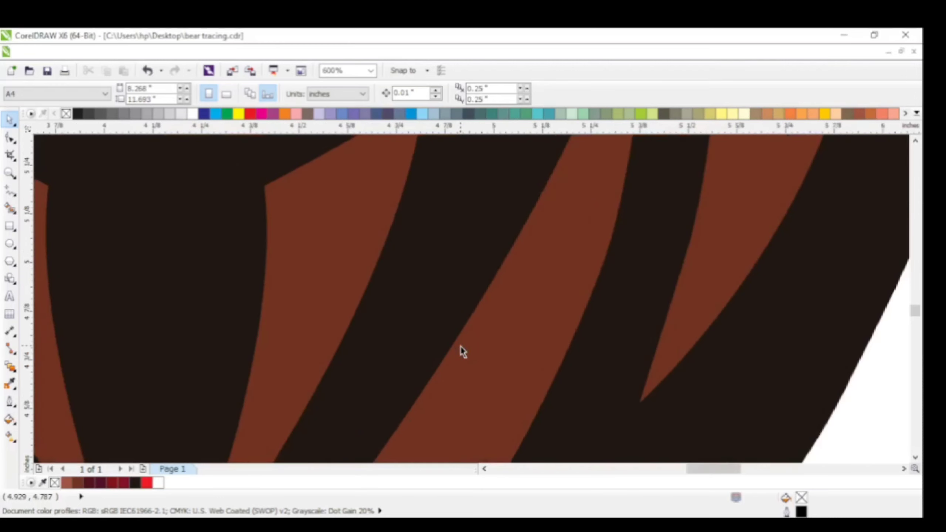
scroll(406, 246, "up", 8)
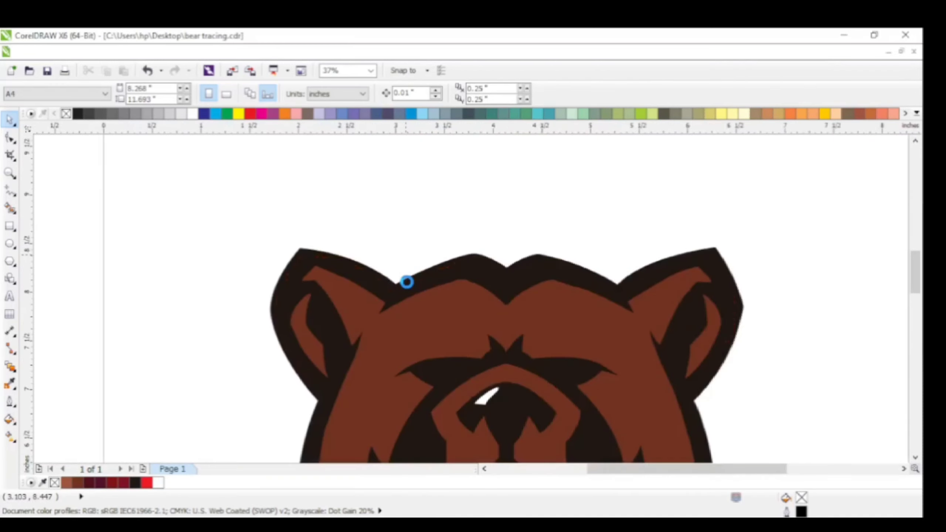
scroll(410, 287, "down", 6)
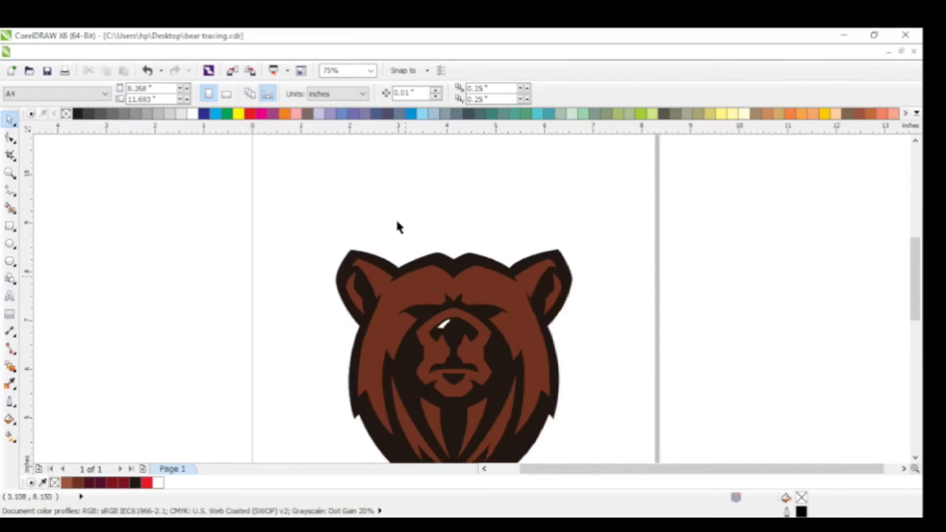
scroll(443, 285, "down", 2)
scroll(443, 286, "up", 2)
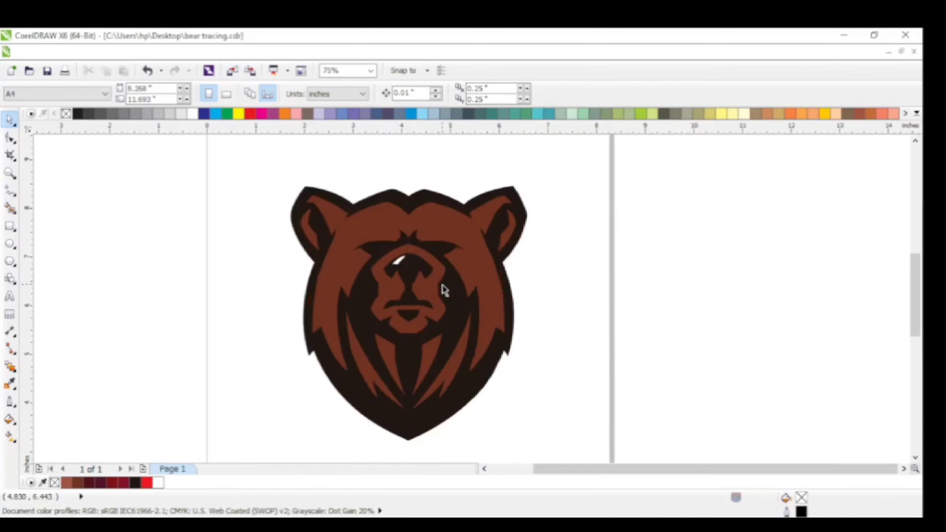